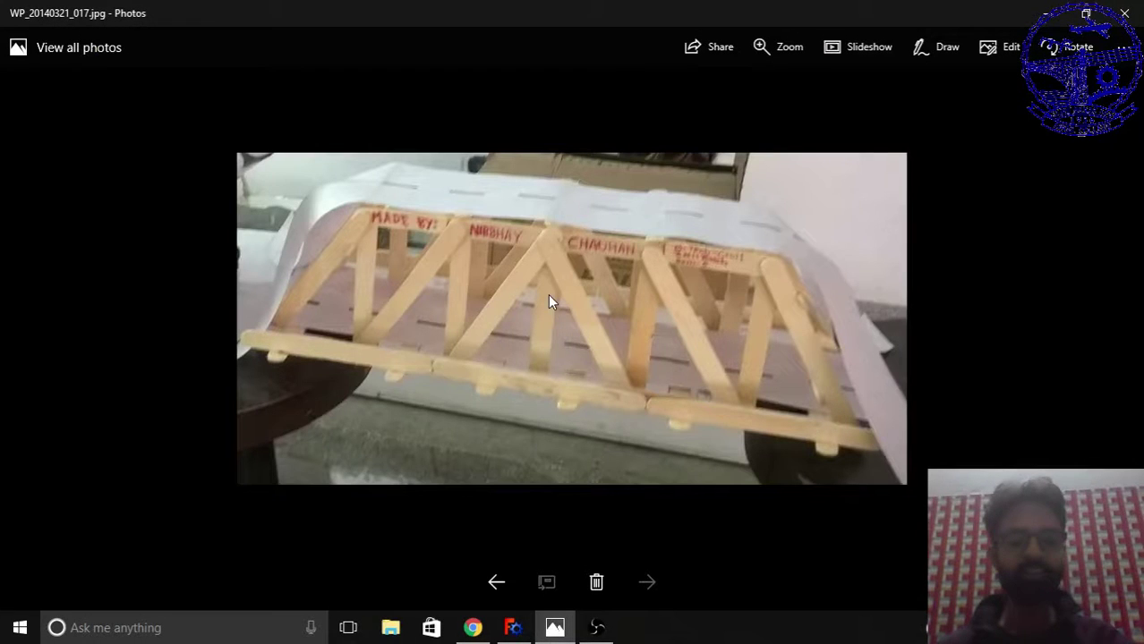
# Bring FreeCAD forward and orbit the Truss2 and Truss bridge models to inspect them.
pyautogui.scroll(2, 520, 275)
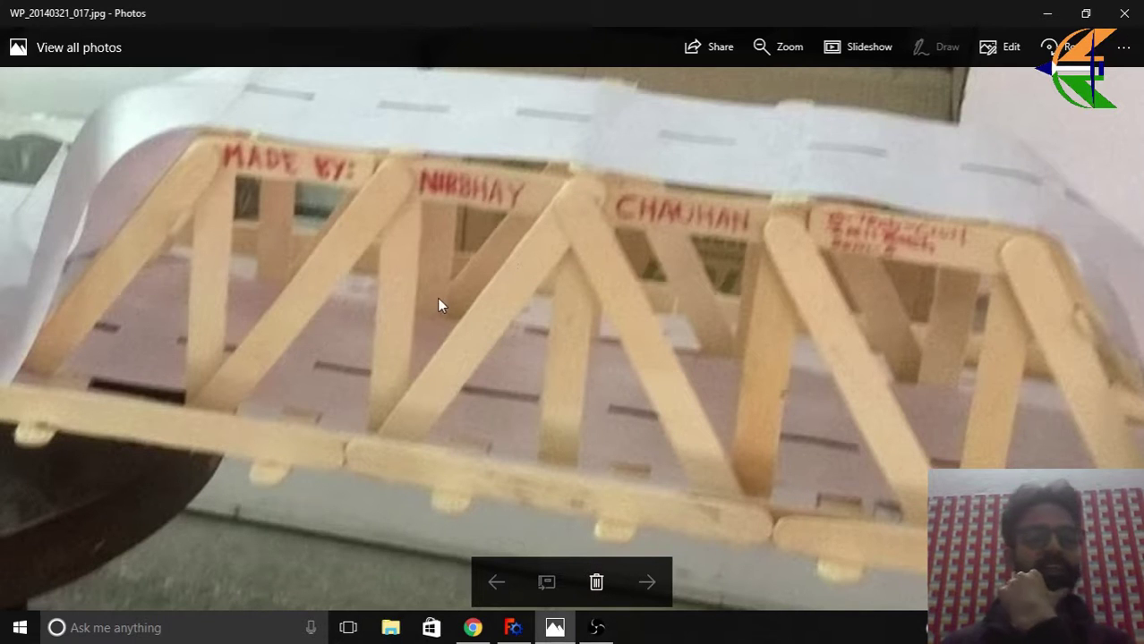
pyautogui.scroll(-2, 412, 305)
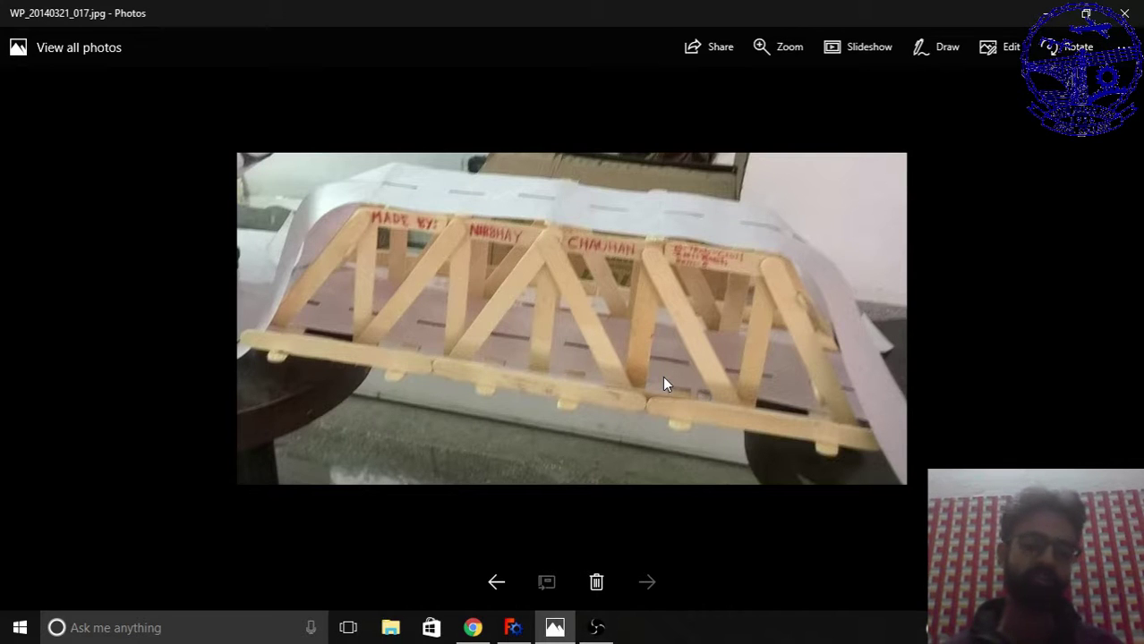
pyautogui.click(512, 627)
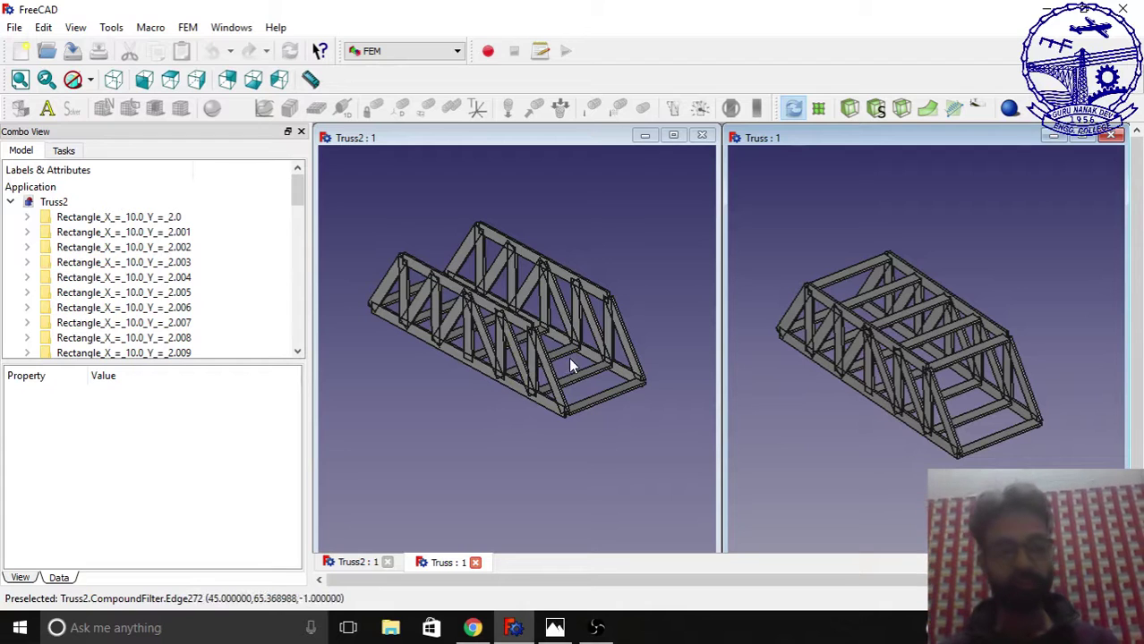
pyautogui.moveTo(531, 369); pyautogui.dragTo(513, 407, button='middle')
pyautogui.moveTo(939, 434)
pyautogui.mouseDown(button='middle')
pyautogui.moveTo(895, 388)
pyautogui.moveTo(955, 387)
pyautogui.moveTo(906, 395)
pyautogui.moveTo(911, 416)
pyautogui.moveTo(953, 445)
pyautogui.mouseUp(button='middle')
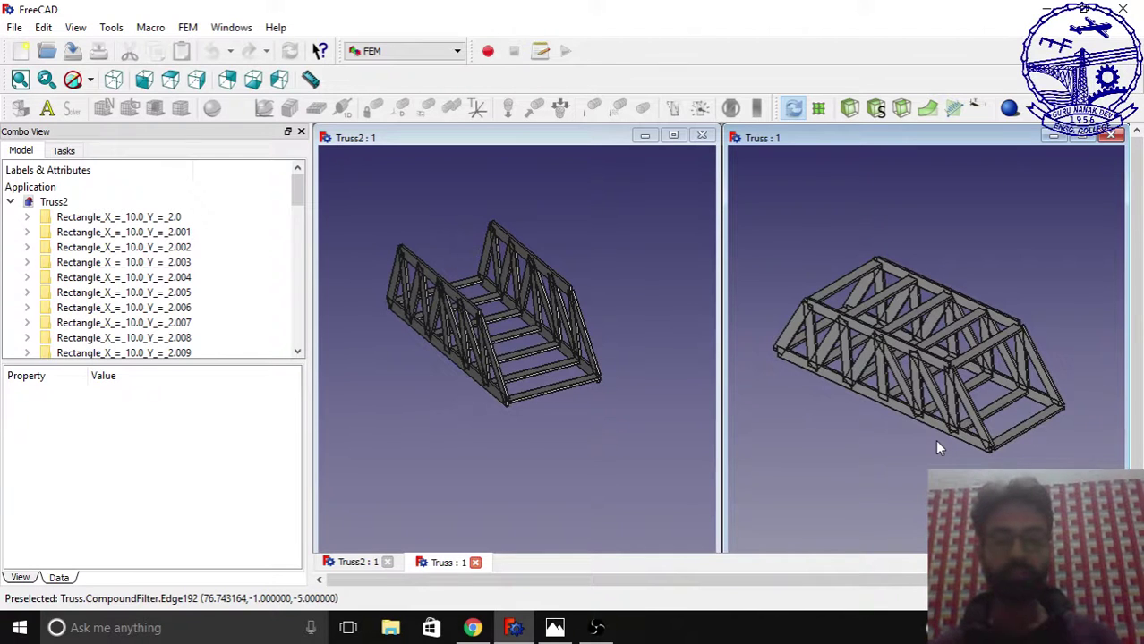
pyautogui.moveTo(506, 385); pyautogui.dragTo(581, 312, button='middle')
# Maximize the Truss2 view and create an FEM Analysis container for its CompoundFilter shape.
pyautogui.click(673, 135)
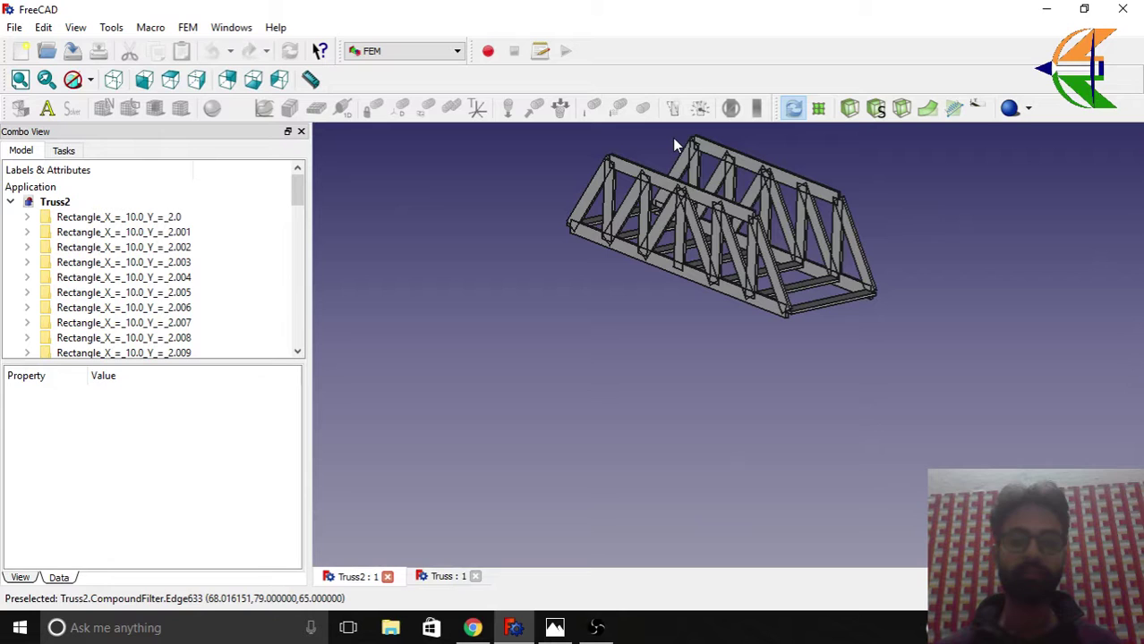
pyautogui.moveTo(731, 321); pyautogui.dragTo(804, 413, button='middle')
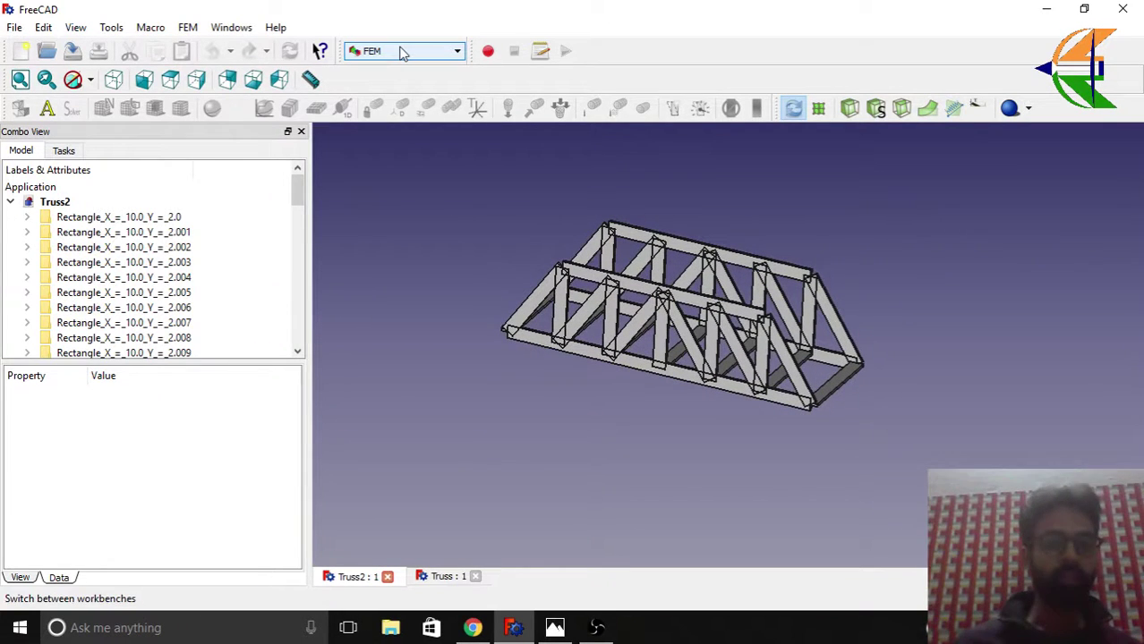
pyautogui.moveTo(300, 185); pyautogui.dragTo(298, 250)
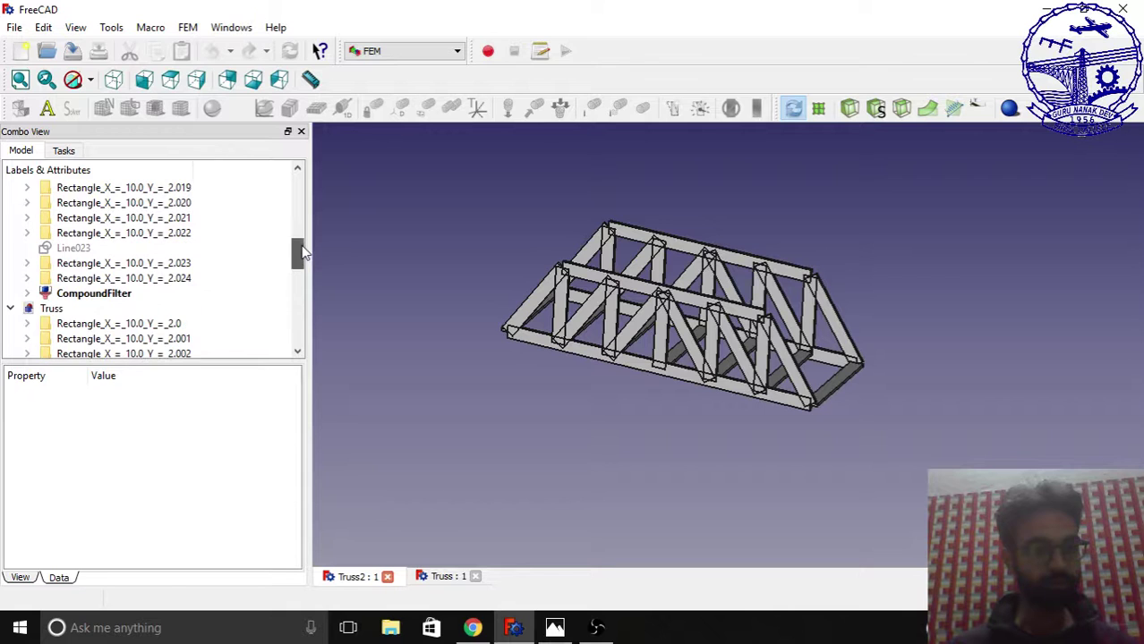
pyautogui.click(114, 295)
pyautogui.click(10, 309)
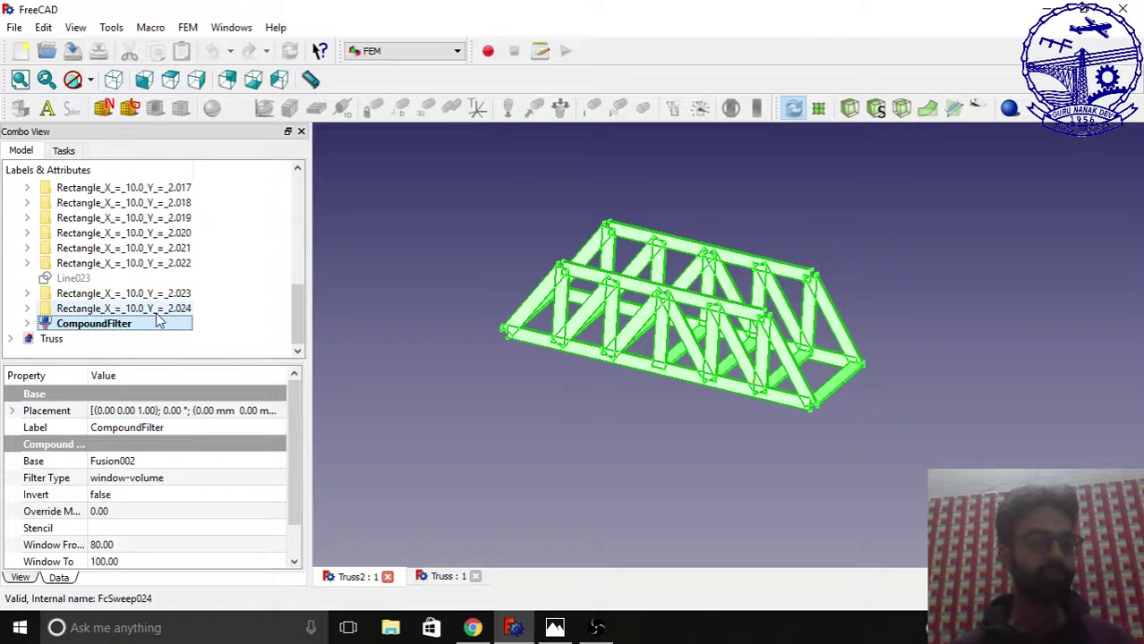
pyautogui.click(50, 109)
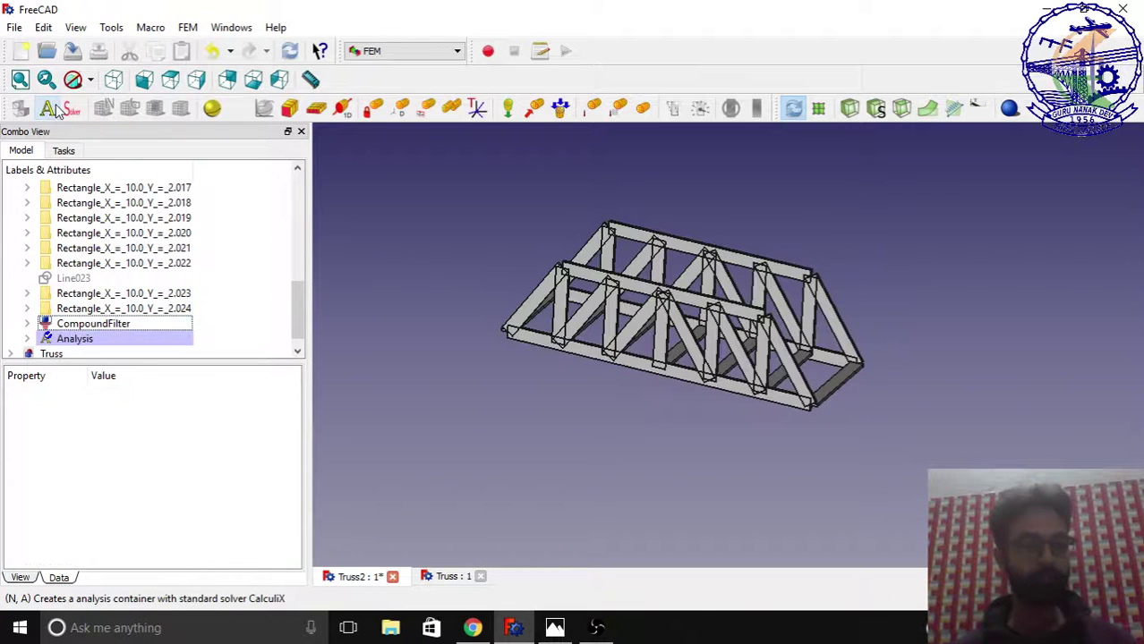
pyautogui.click(82, 328)
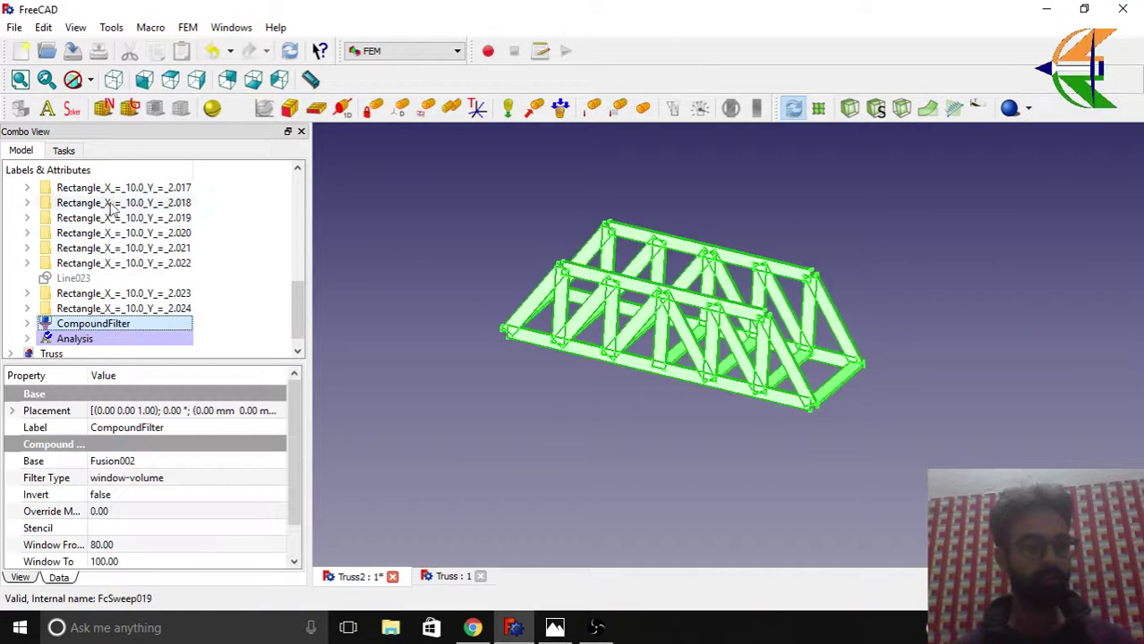
# Mesh the Truss2 CompoundFilter with GMSH using automatic element sizes.
pyautogui.click(130, 108)
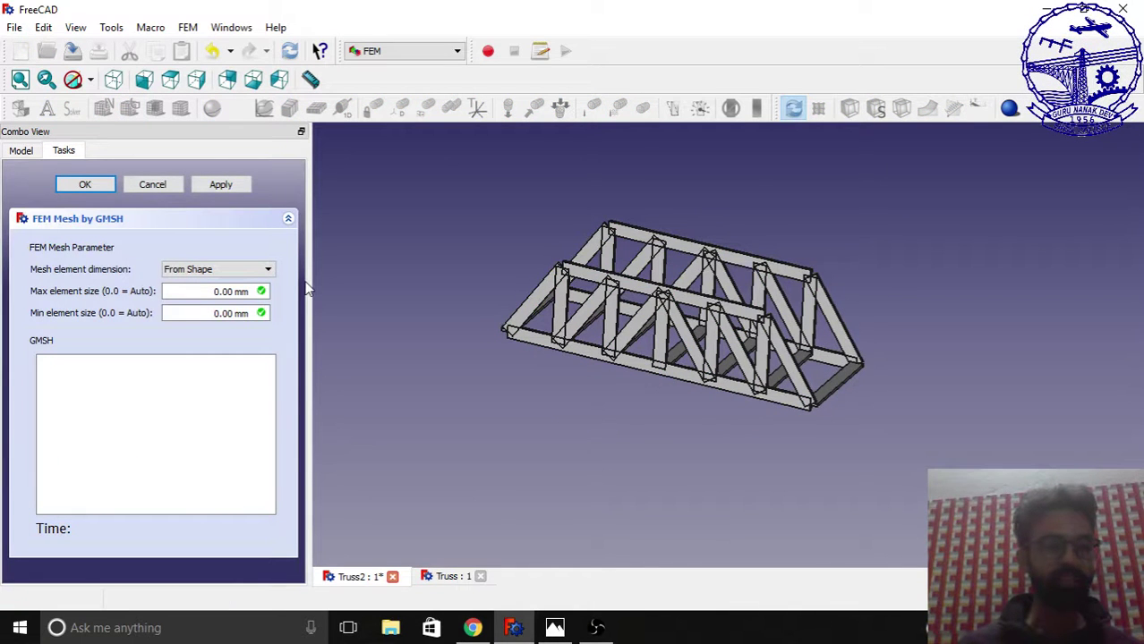
pyautogui.click(220, 185)
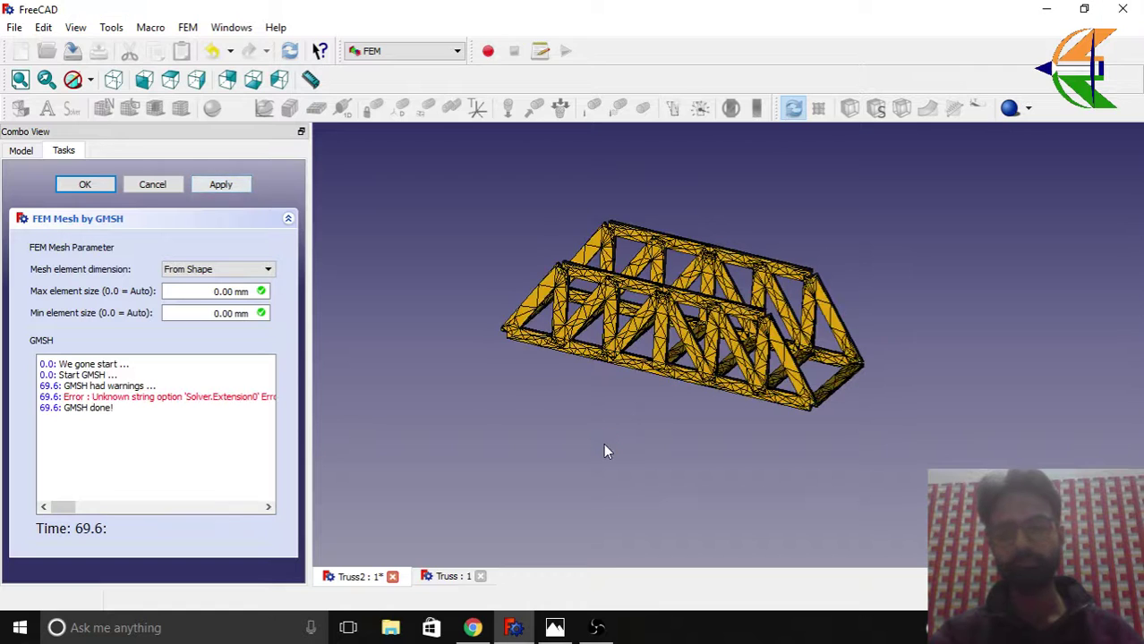
# Accept the GMSH mesh and assign a Wood-Generic solid material to the analysis.
pyautogui.click(82, 187)
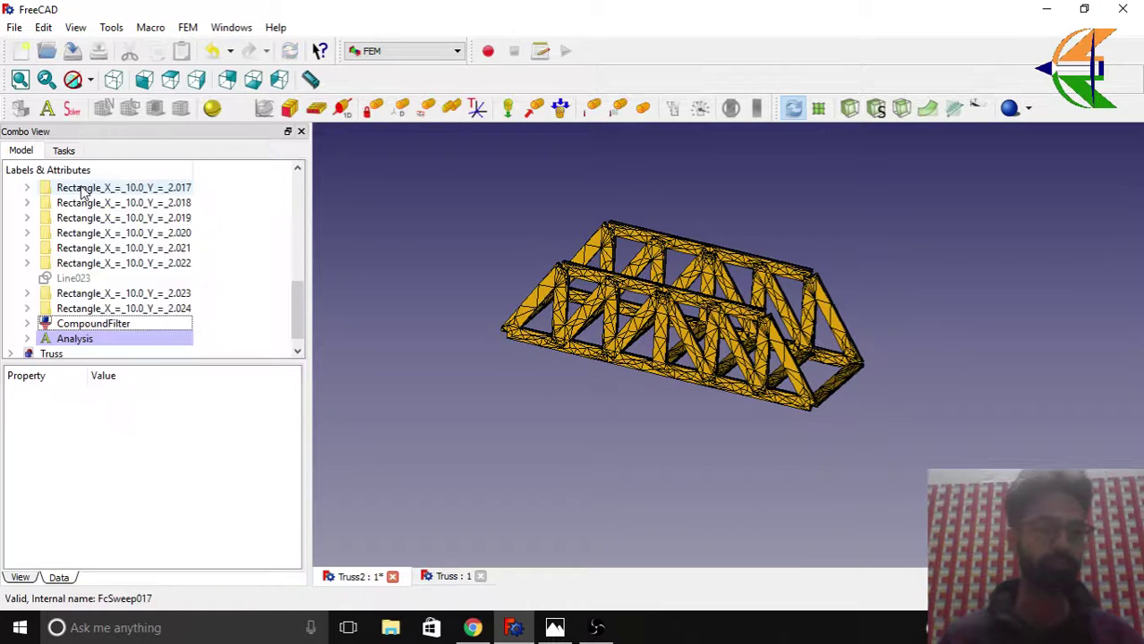
pyautogui.click(212, 109)
pyautogui.click(191, 288)
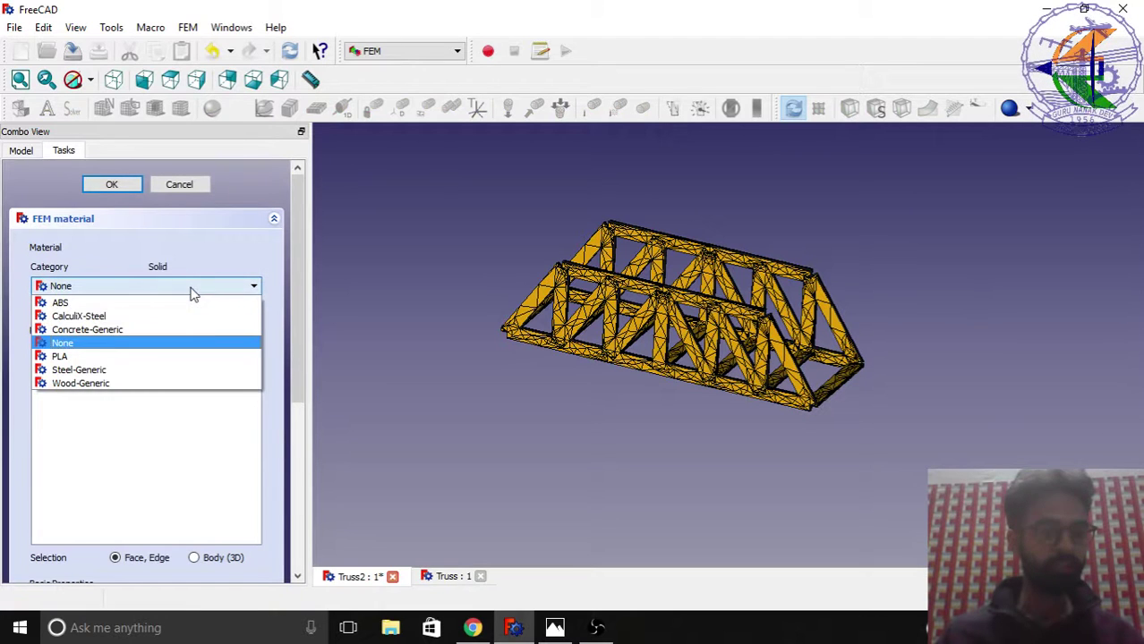
pyautogui.click(116, 383)
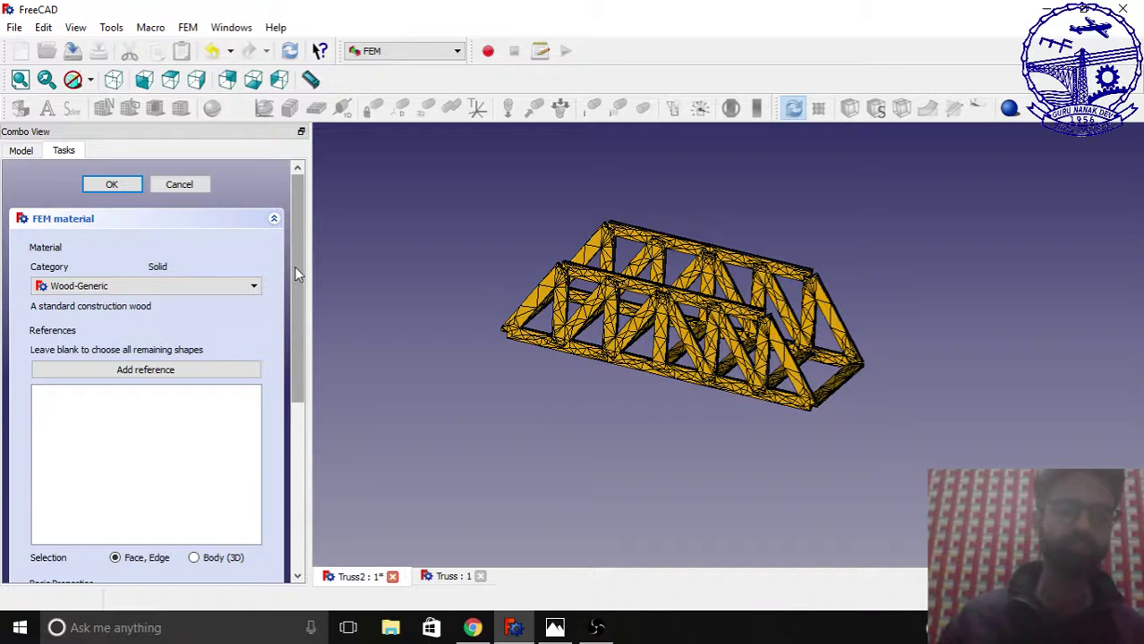
pyautogui.click(112, 186)
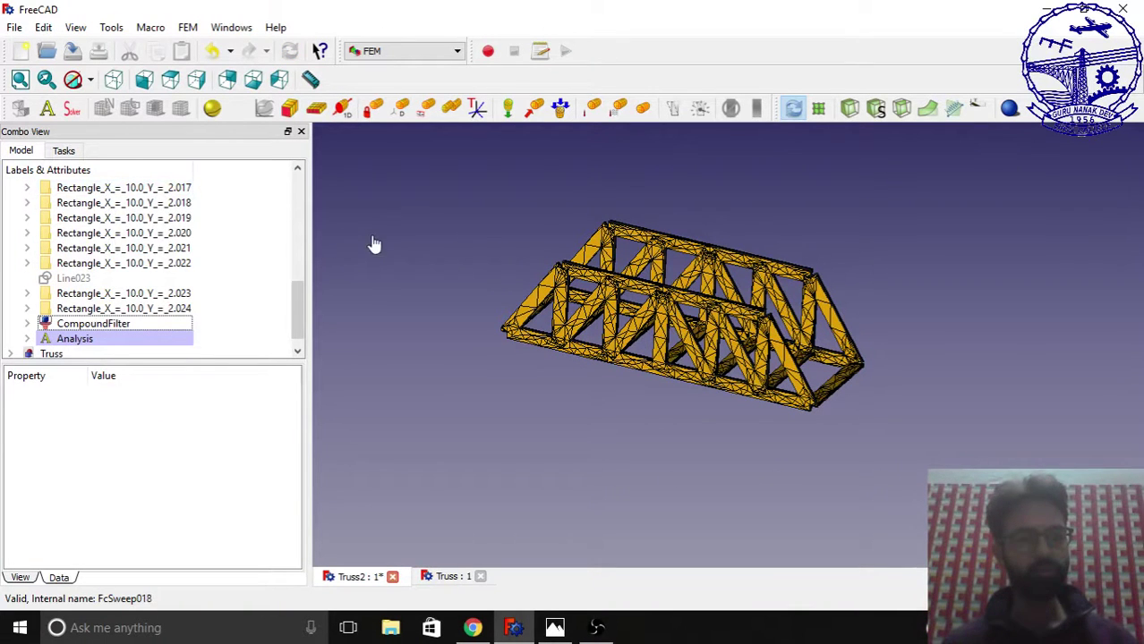
# Start a fixed constraint and pick three beam faces at the first bridge end.
pyautogui.click(375, 112)
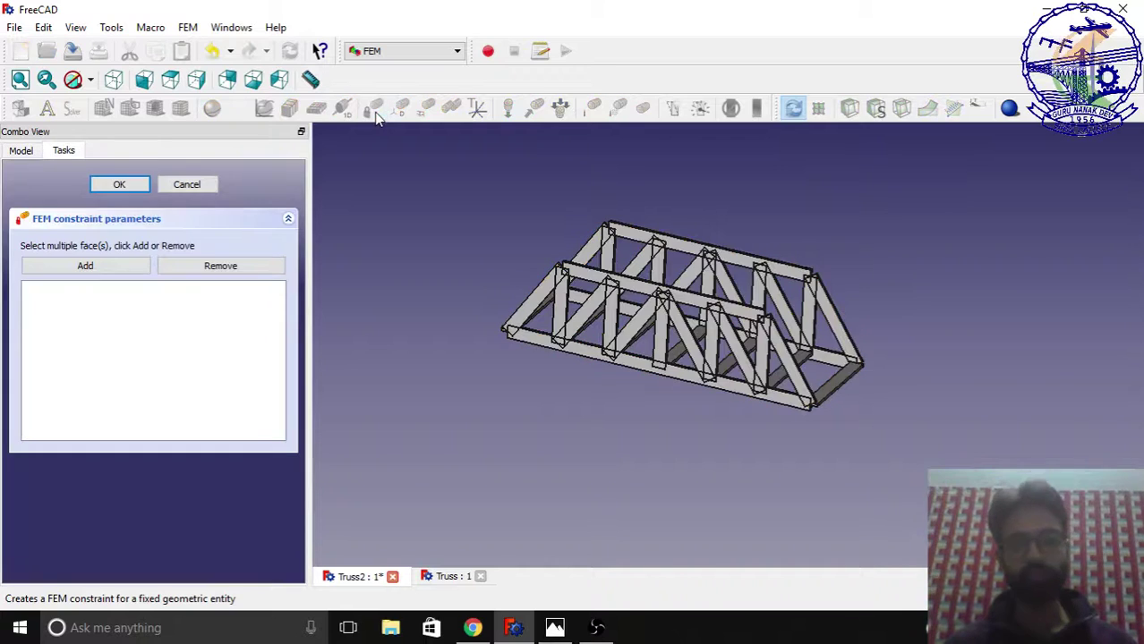
pyautogui.moveTo(808, 385); pyautogui.dragTo(775, 379, button='middle')
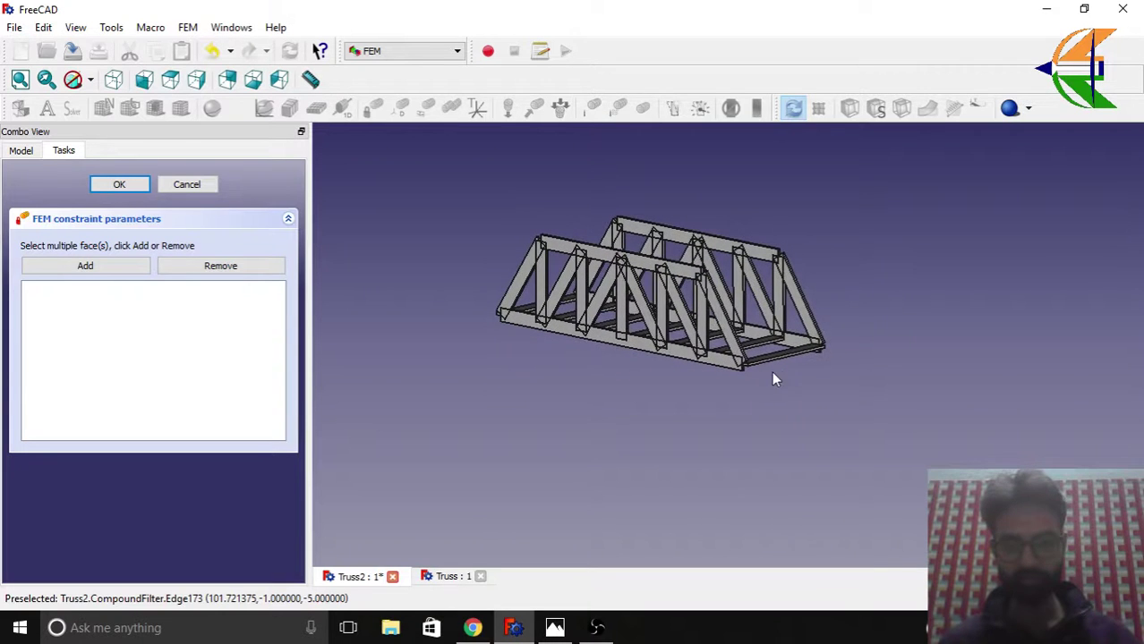
pyautogui.scroll(10, 747, 365)
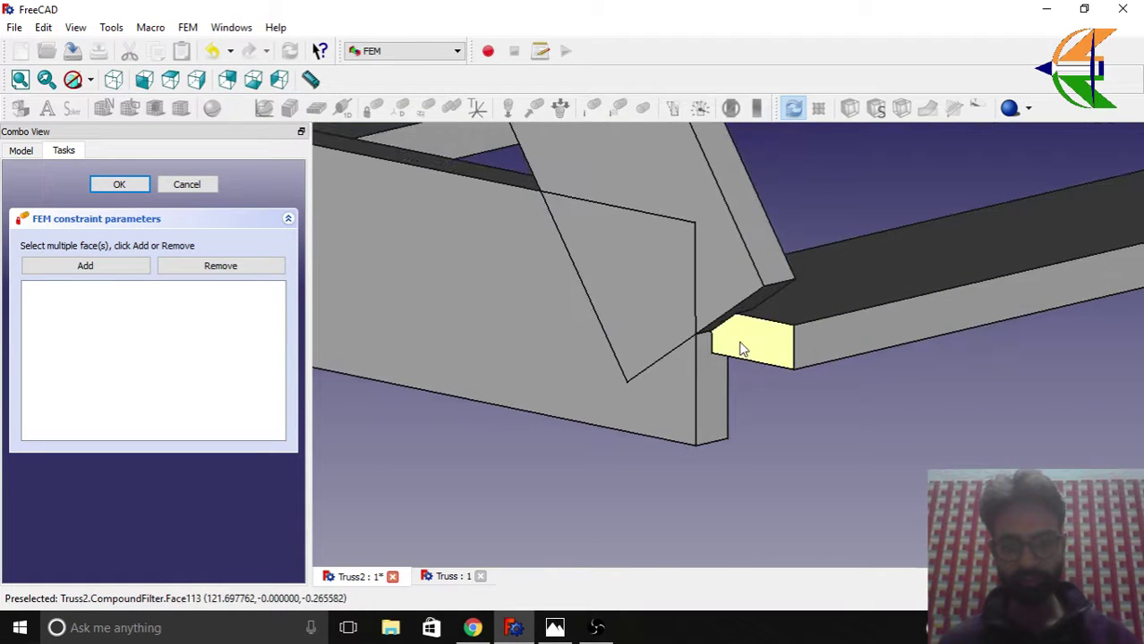
pyautogui.click(740, 345)
pyautogui.keyDown('ctrl'); pyautogui.click(711, 400); pyautogui.keyUp('ctrl')
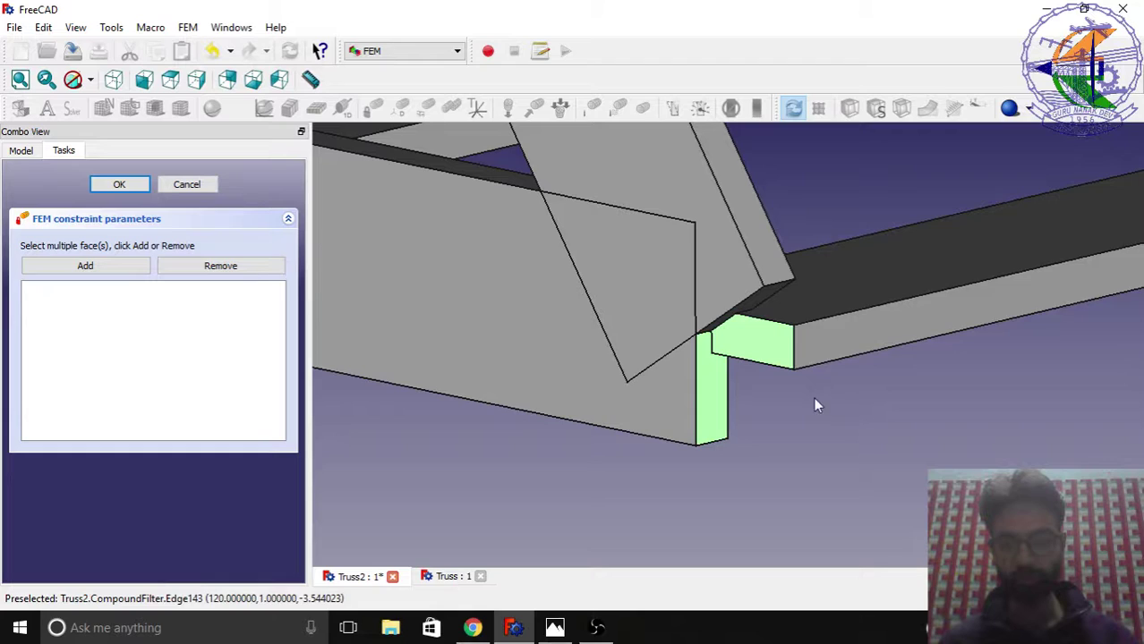
pyautogui.keyDown('ctrl'); pyautogui.click(818, 347); pyautogui.keyUp('ctrl')
# Pick the end faces and long beam face at the opposite joint of the truss.
pyautogui.scroll(-10, 664, 421)
pyautogui.moveTo(955, 404); pyautogui.dragTo(704, 408, button='middle')
pyautogui.scroll(5, 471, 296)
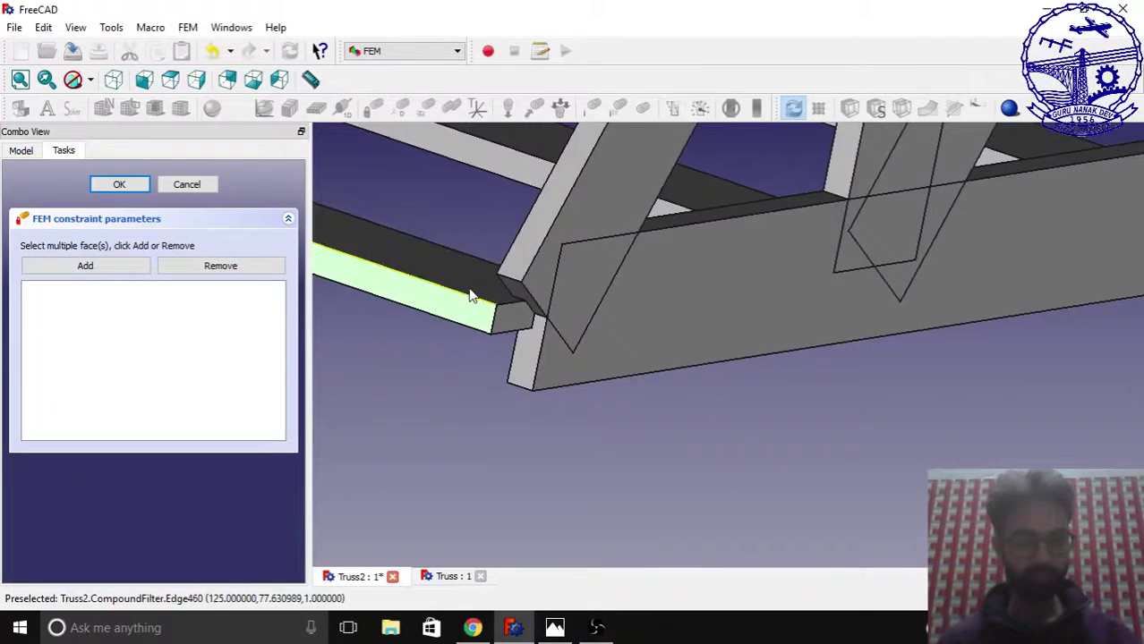
pyautogui.scroll(-5, 622, 483)
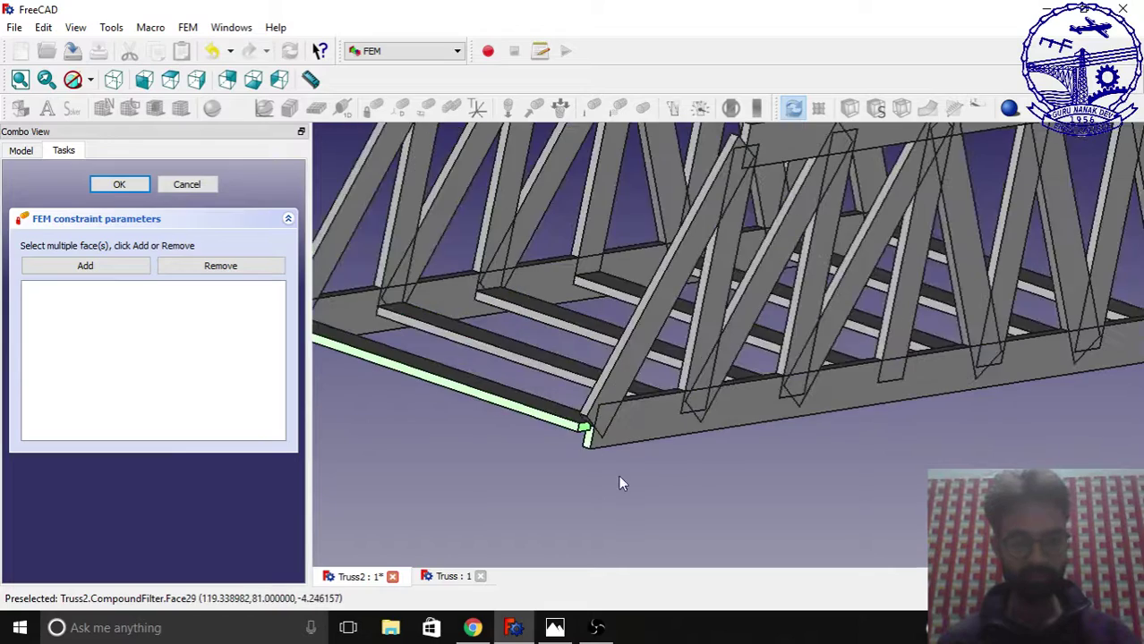
pyautogui.scroll(-5, 600, 517)
pyautogui.moveTo(600, 517); pyautogui.dragTo(593, 306, button='middle')
pyautogui.scroll(6, 582, 266)
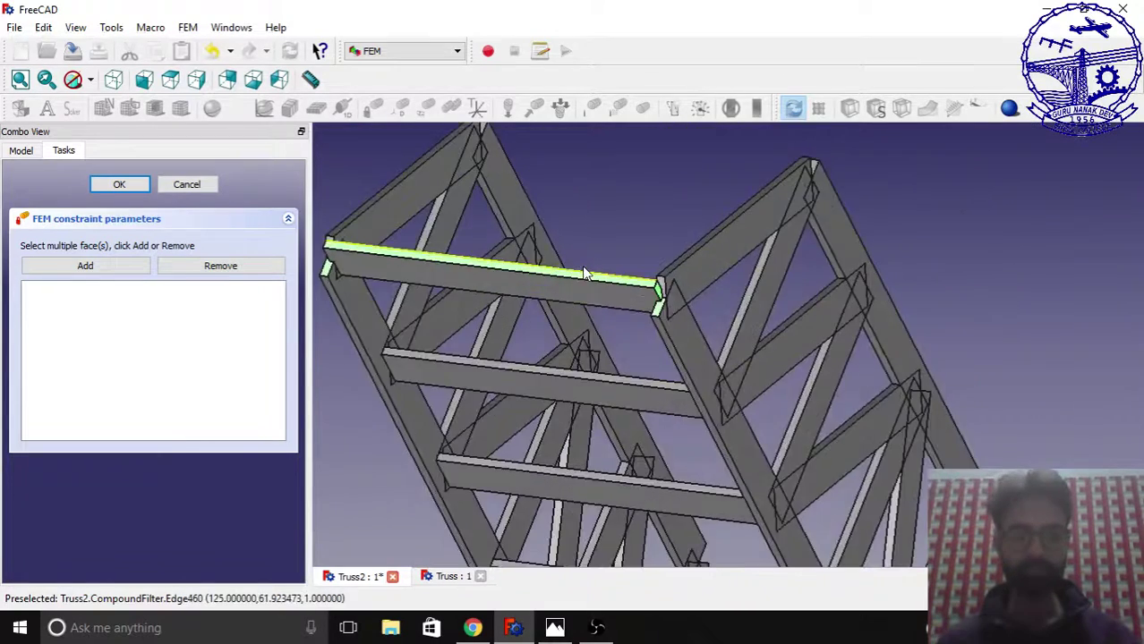
pyautogui.scroll(-6, 581, 306)
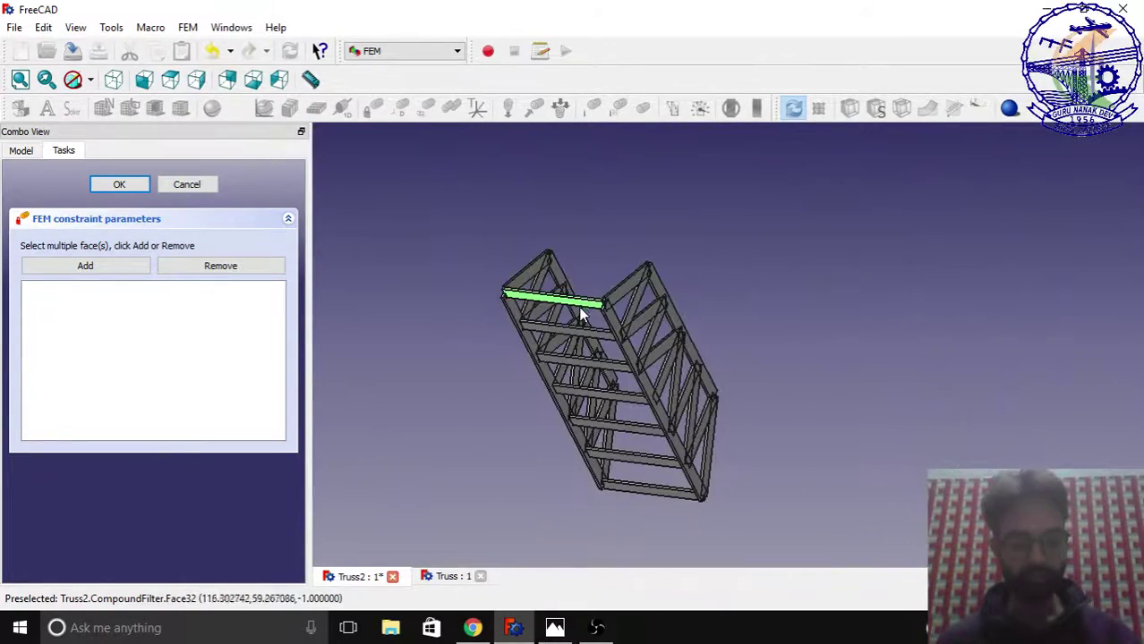
pyautogui.moveTo(578, 306); pyautogui.dragTo(899, 499, button='middle')
pyautogui.scroll(8, 899, 499)
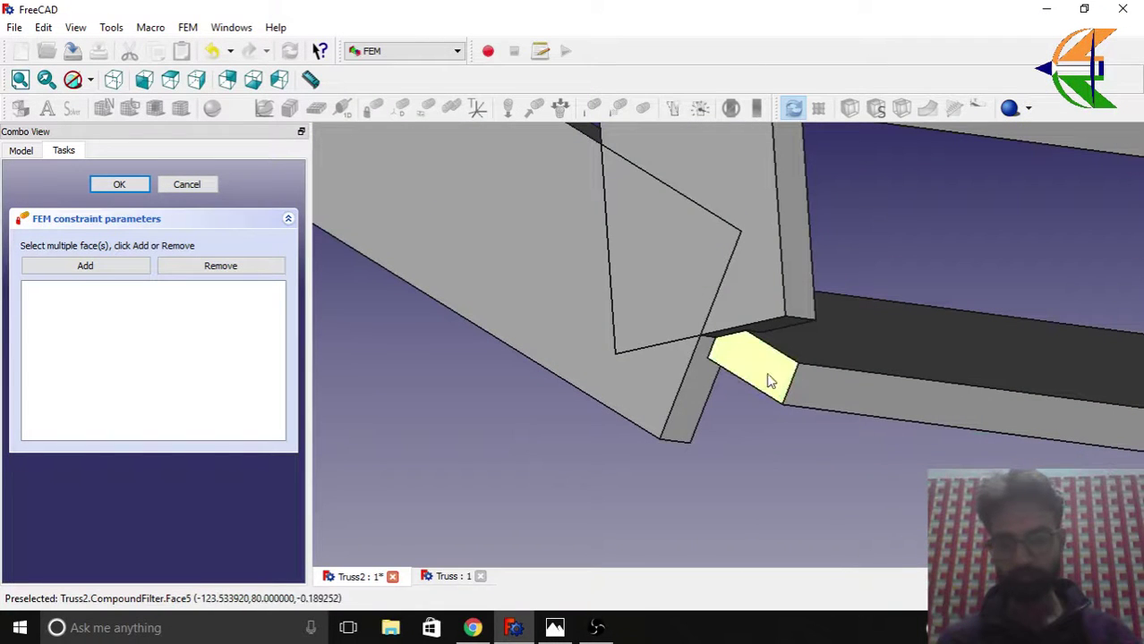
pyautogui.click(747, 367)
pyautogui.click(702, 402)
pyautogui.click(832, 400)
# Pick the last beam end and long faces, add them, and confirm the fixed constraint.
pyautogui.scroll(-6, 680, 385)
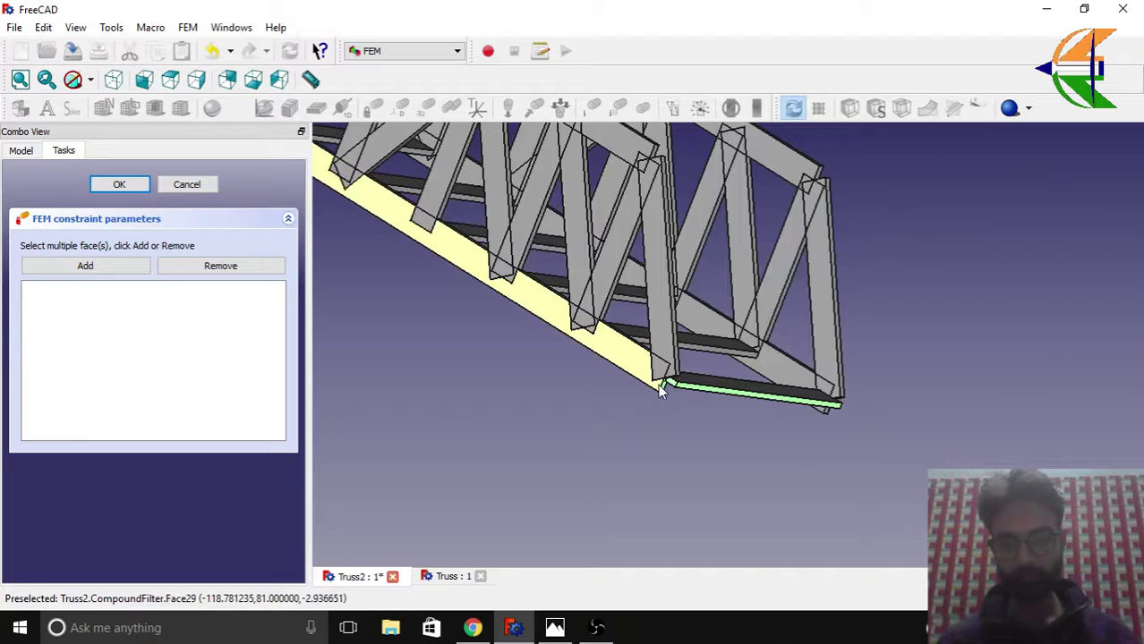
pyautogui.moveTo(1116, 421); pyautogui.dragTo(775, 389, button='middle')
pyautogui.scroll(7, 774, 389)
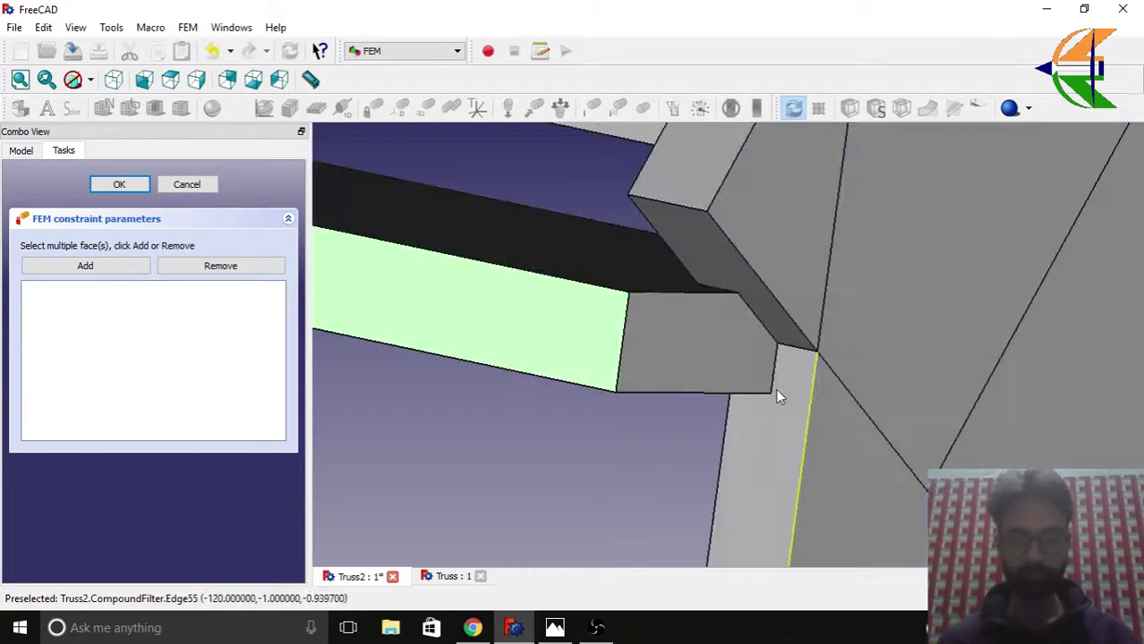
pyautogui.click(731, 367)
pyautogui.moveTo(768, 435); pyautogui.dragTo(605, 219, button='middle')
pyautogui.click(582, 219)
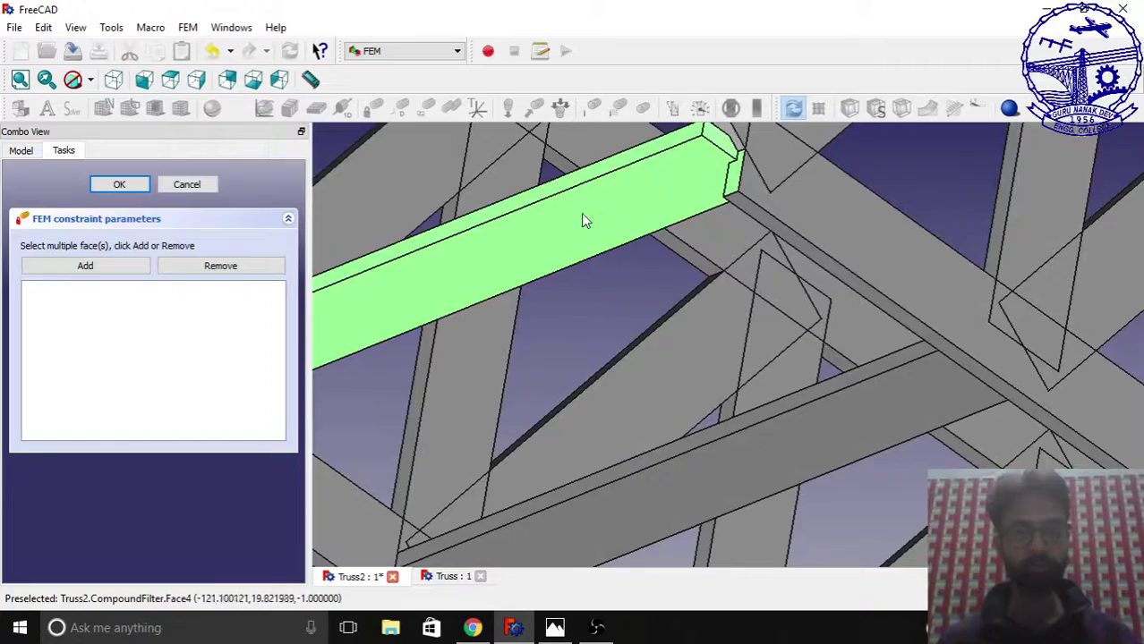
pyautogui.click(133, 263)
pyautogui.click(121, 186)
pyautogui.scroll(-8, 505, 329)
pyautogui.moveTo(505, 330); pyautogui.dragTo(625, 286, button='middle')
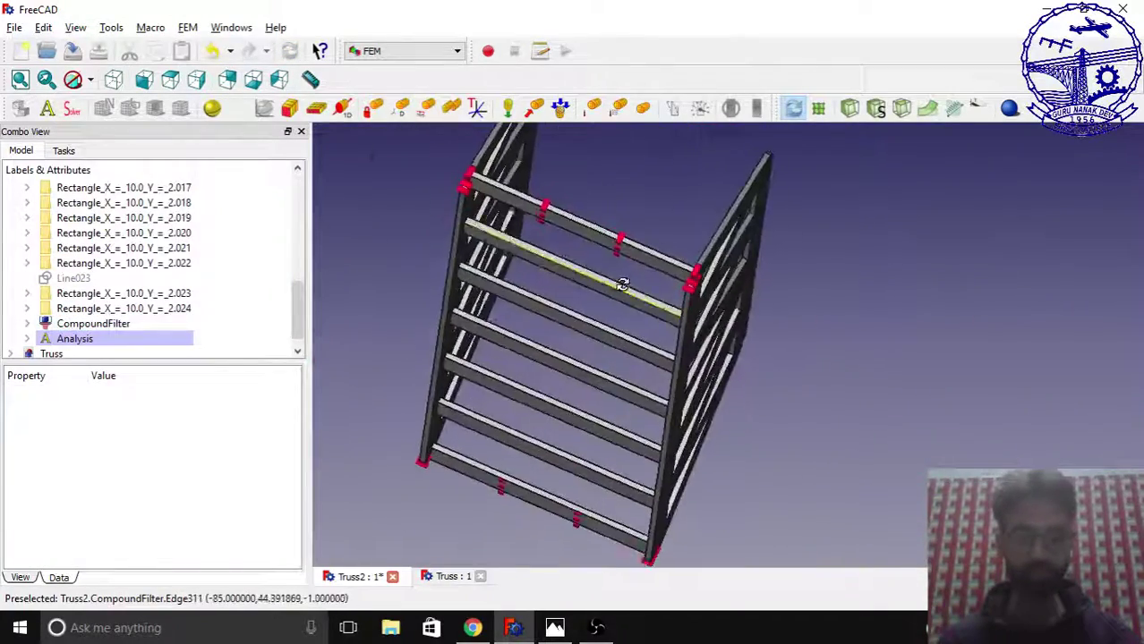
pyautogui.scroll(5, 784, 331)
pyautogui.scroll(-5, 783, 331)
pyautogui.moveTo(784, 331); pyautogui.dragTo(707, 375, button='middle')
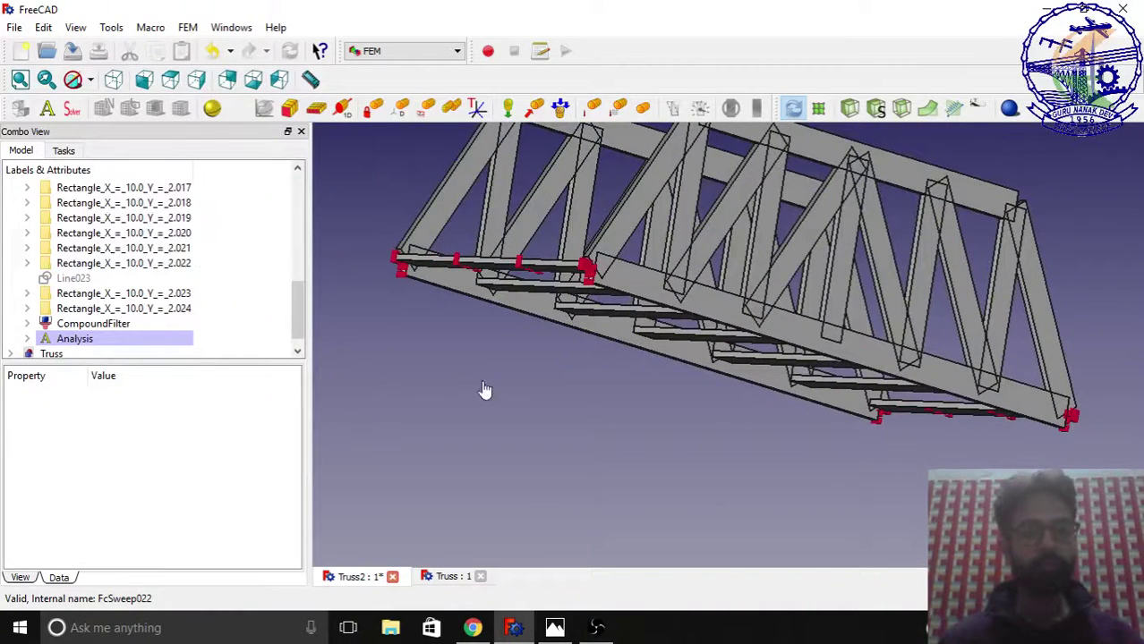
# Start a force constraint with a load of 600.
pyautogui.click(538, 115)
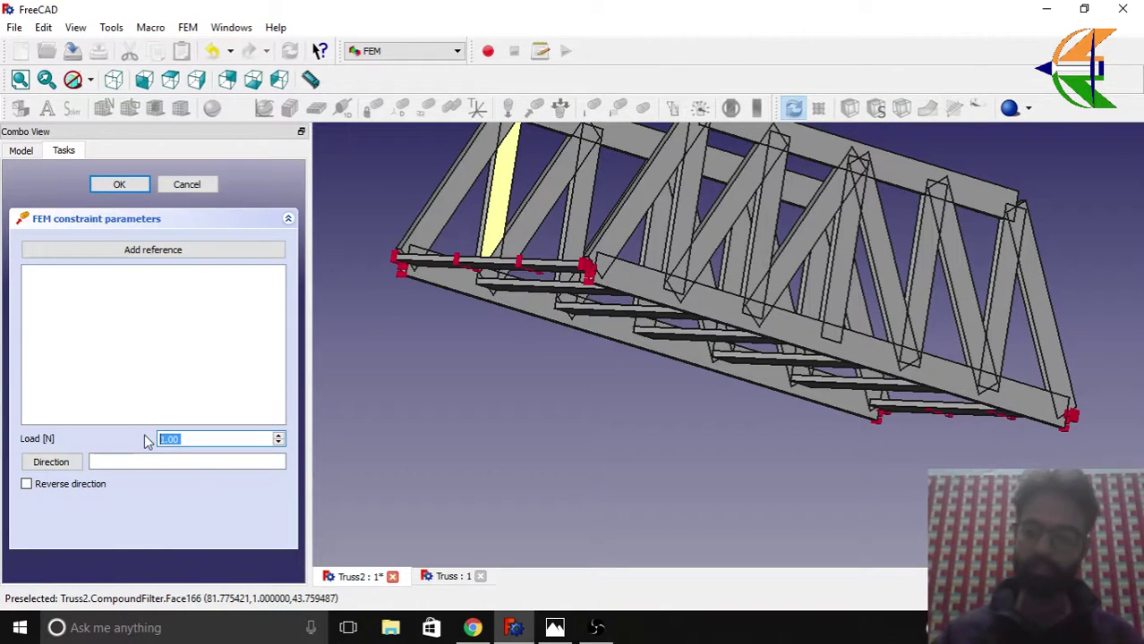
pyautogui.write('600')
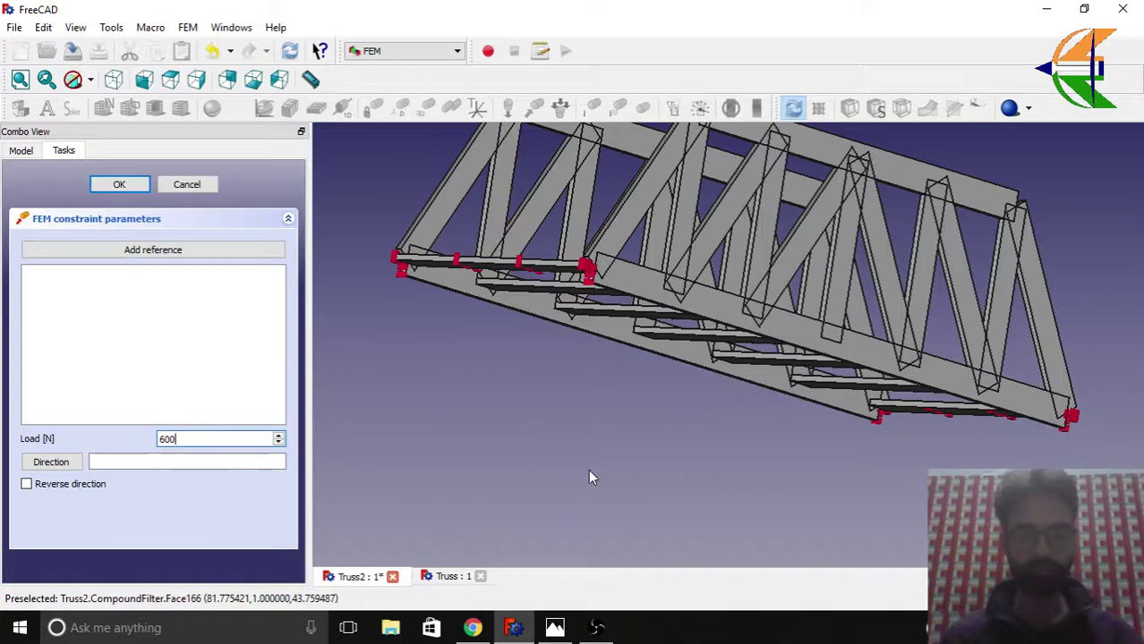
pyautogui.scroll(-5, 590, 475)
pyautogui.moveTo(1007, 424); pyautogui.dragTo(731, 504, button='middle')
pyautogui.scroll(6, 729, 452)
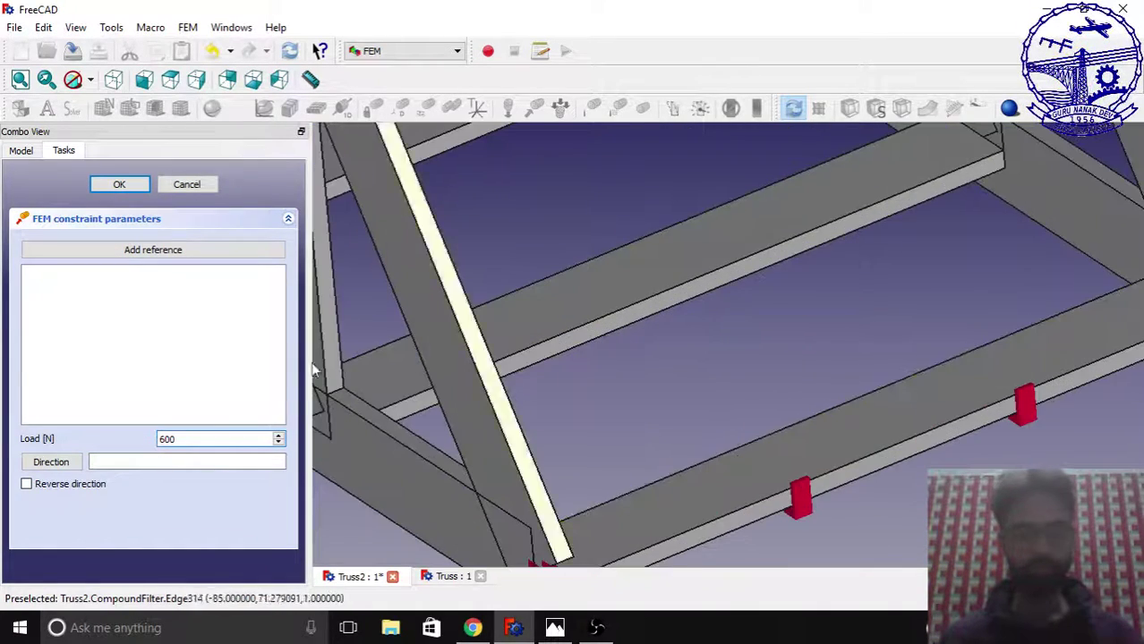
# Add the first four deck crossbeam faces as load references.
pyautogui.click(179, 256)
pyautogui.click(750, 490)
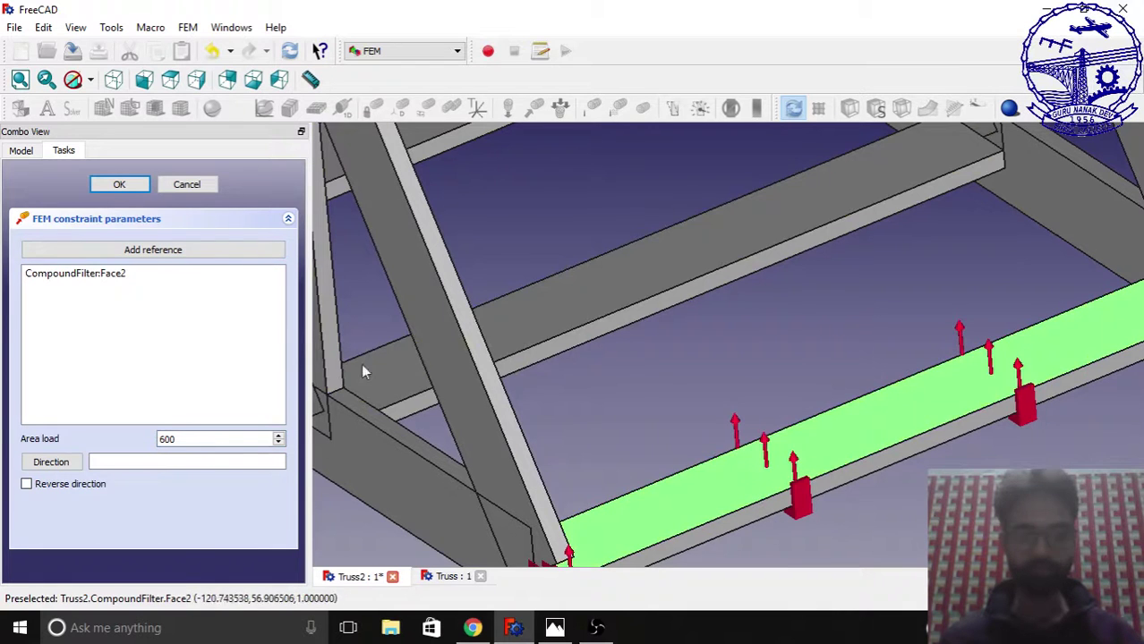
pyautogui.click(130, 251)
pyautogui.click(578, 289)
pyautogui.scroll(-5, 643, 352)
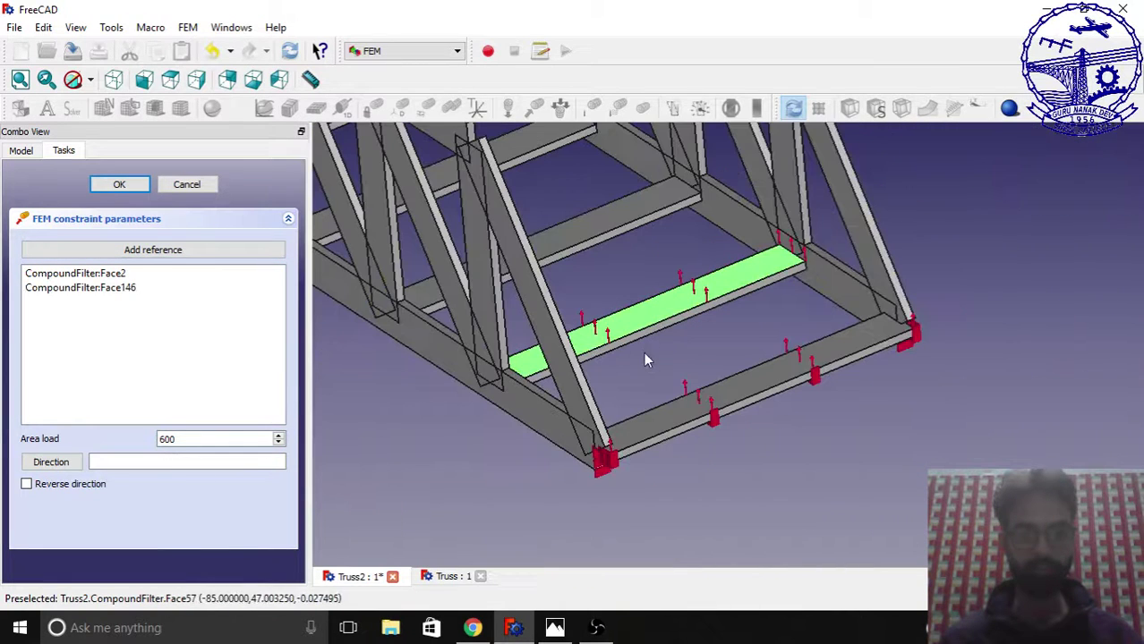
pyautogui.click(159, 252)
pyautogui.click(617, 214)
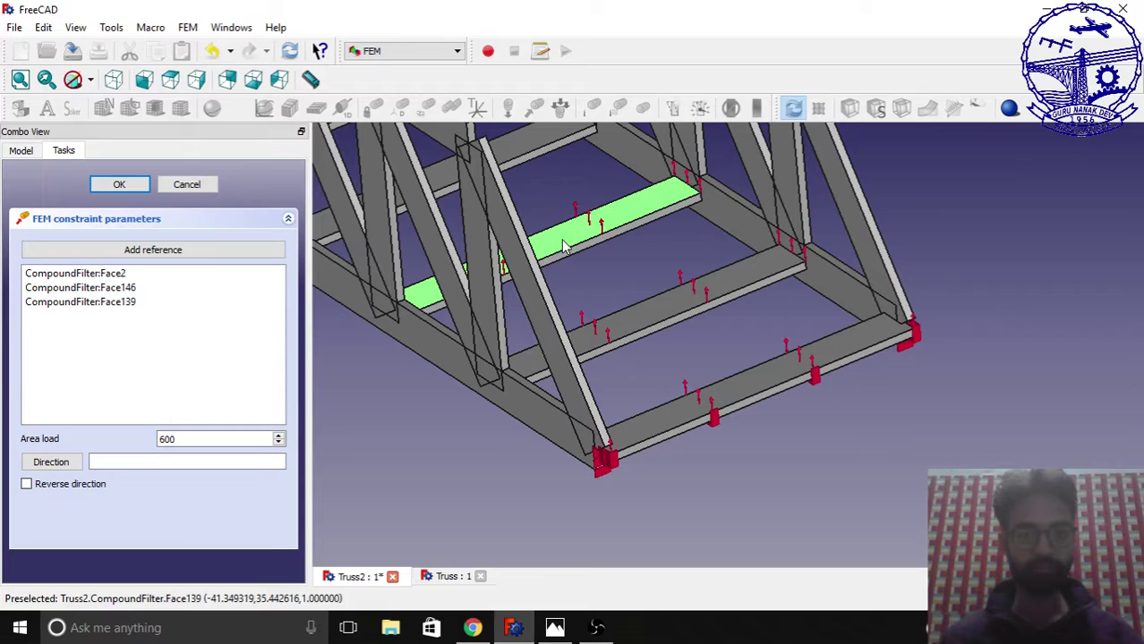
pyautogui.click(199, 250)
pyautogui.scroll(5, 508, 146)
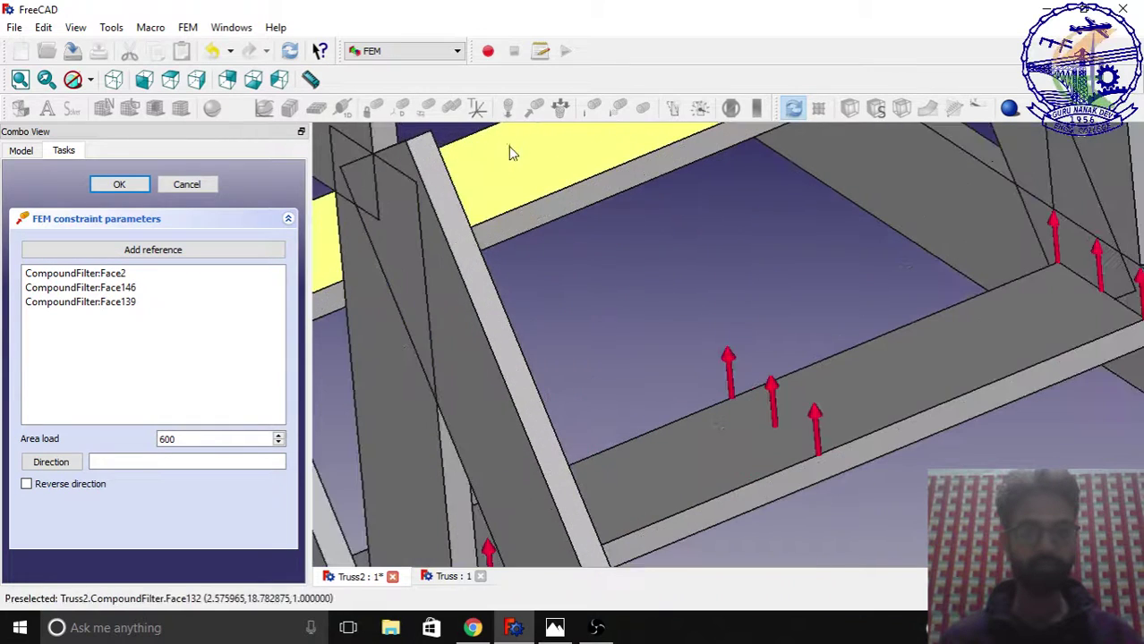
pyautogui.click(509, 146)
pyautogui.scroll(-8, 653, 322)
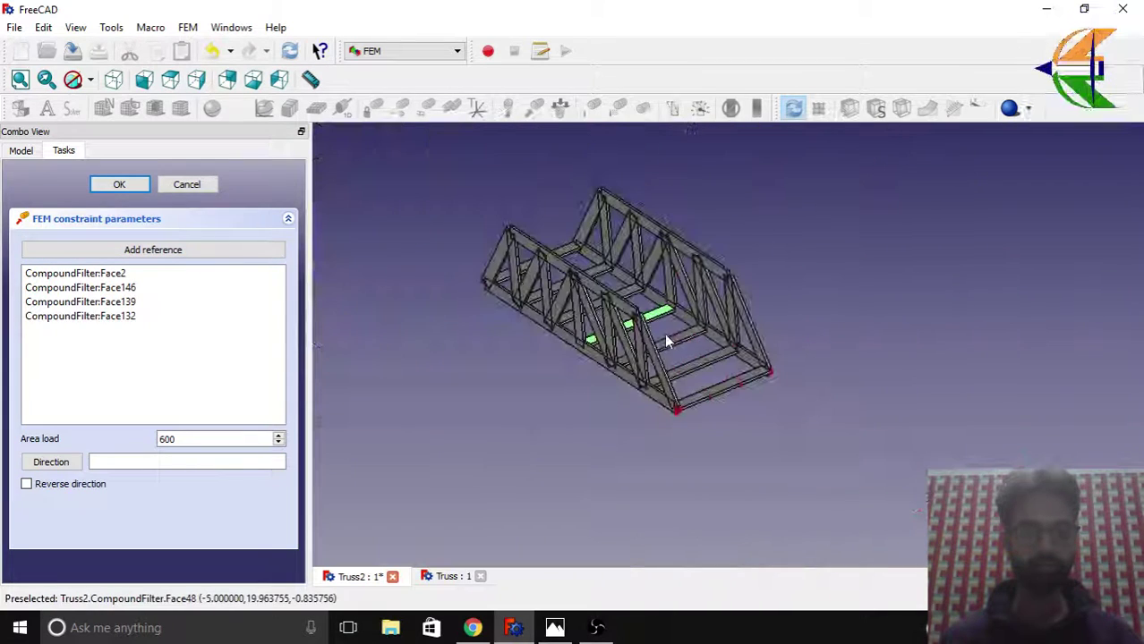
# Add the remaining three crossbeam faces, including the top one, to the load.
pyautogui.click(159, 252)
pyautogui.scroll(8, 649, 309)
pyautogui.click(393, 314)
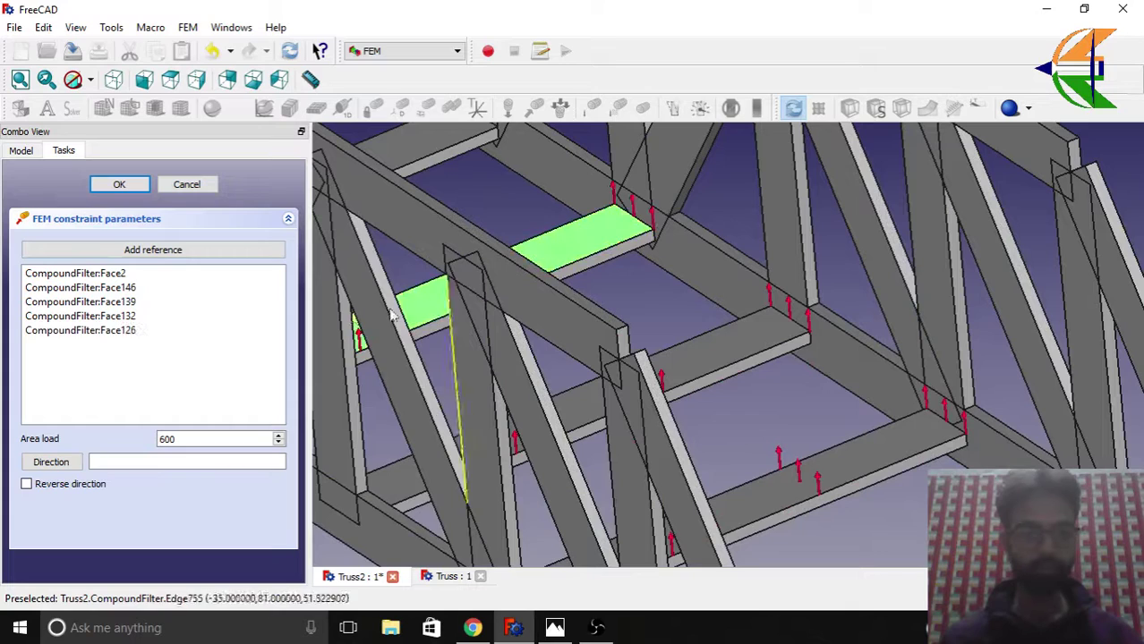
pyautogui.scroll(-8, 523, 302)
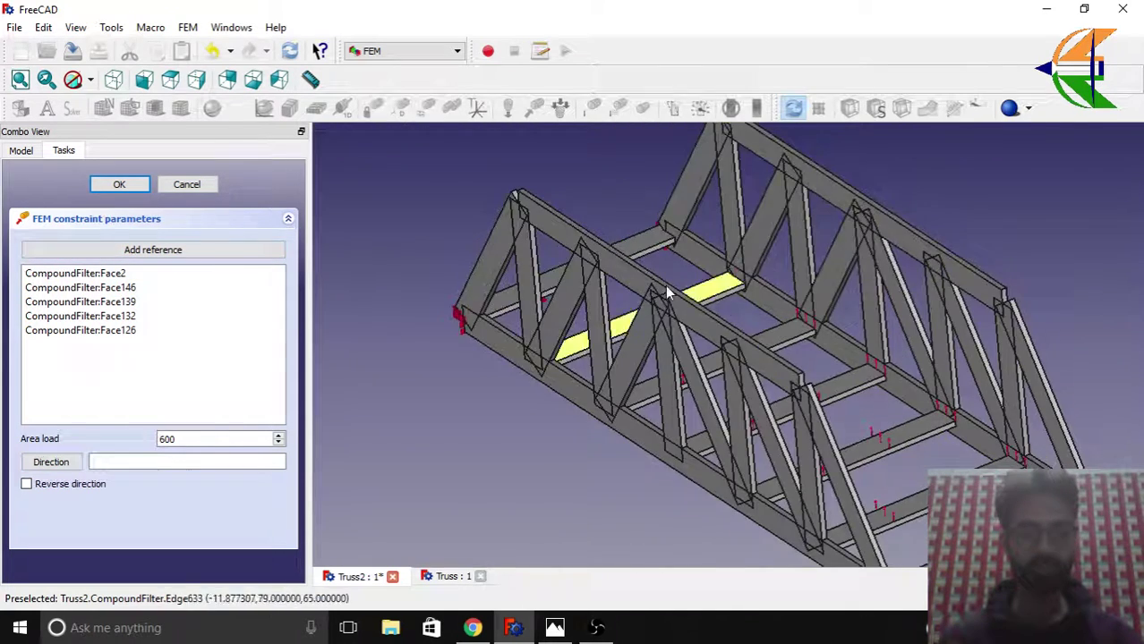
pyautogui.scroll(8, 667, 293)
pyautogui.click(966, 353)
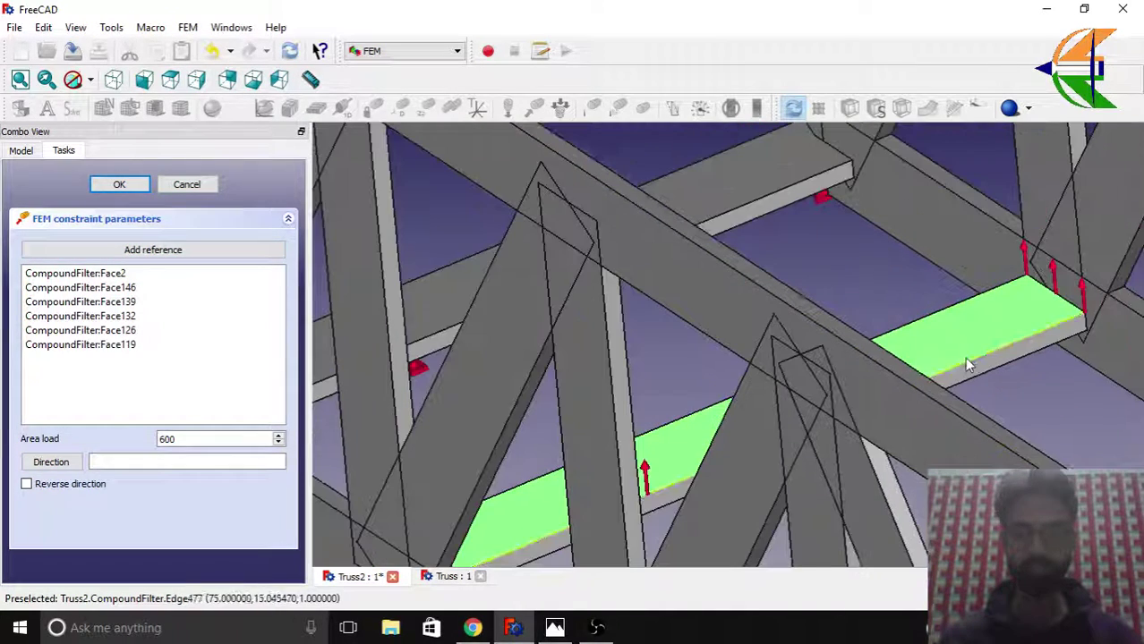
pyautogui.click(189, 255)
pyautogui.click(707, 204)
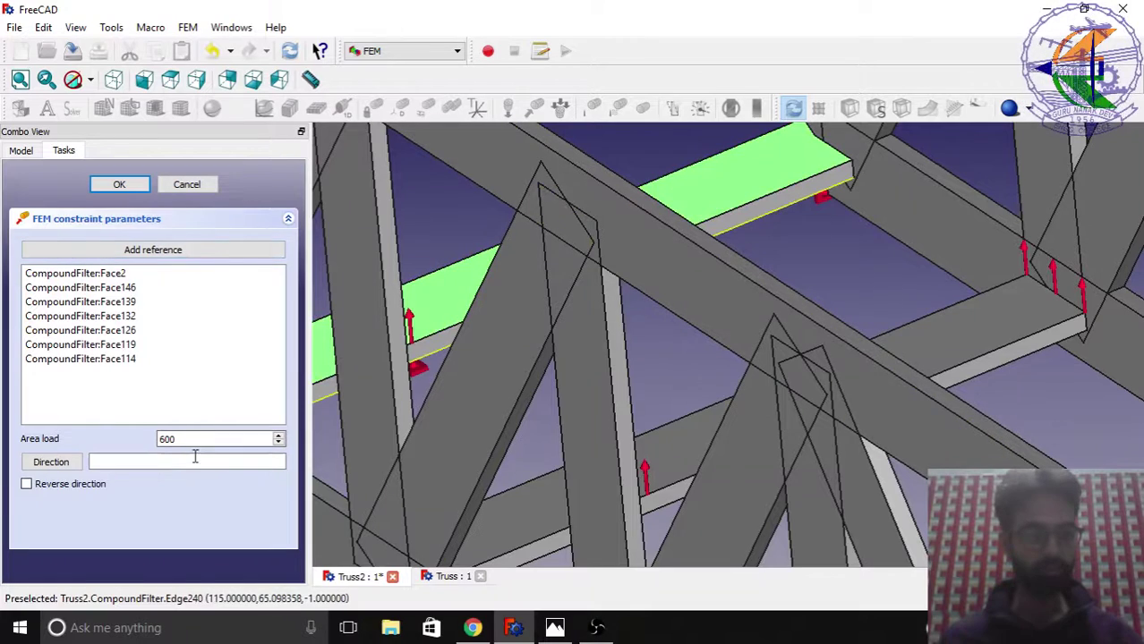
# Reverse the load so it pushes downward and confirm the 600 area load.
pyautogui.click(63, 486)
pyautogui.scroll(-10, 422, 374)
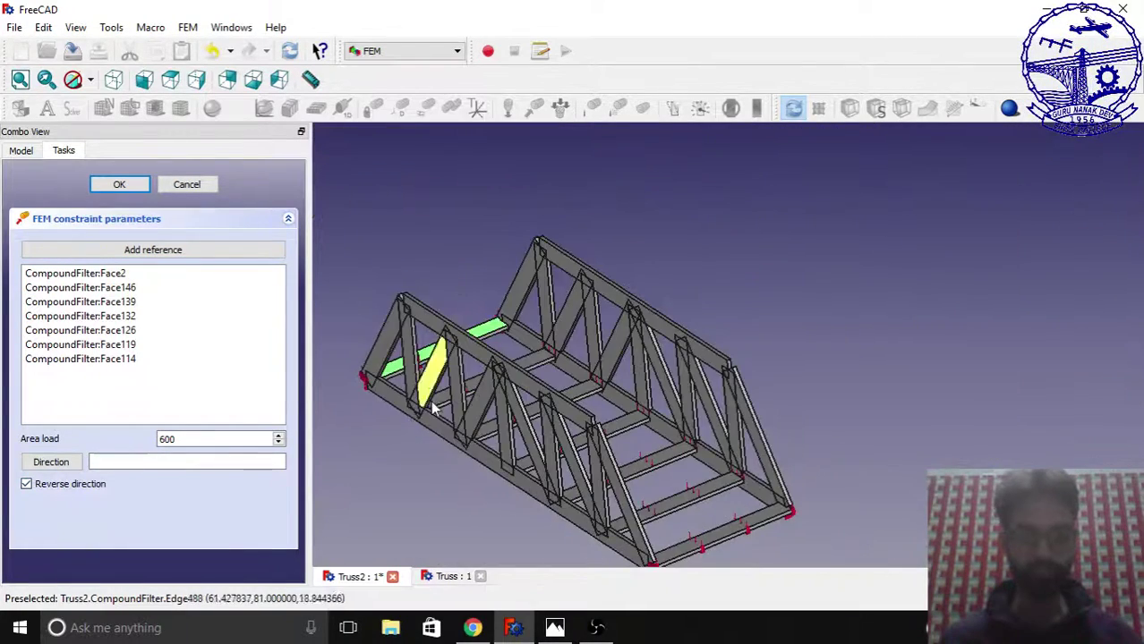
pyautogui.moveTo(434, 402); pyautogui.dragTo(659, 501, button='middle')
pyautogui.scroll(6, 656, 464)
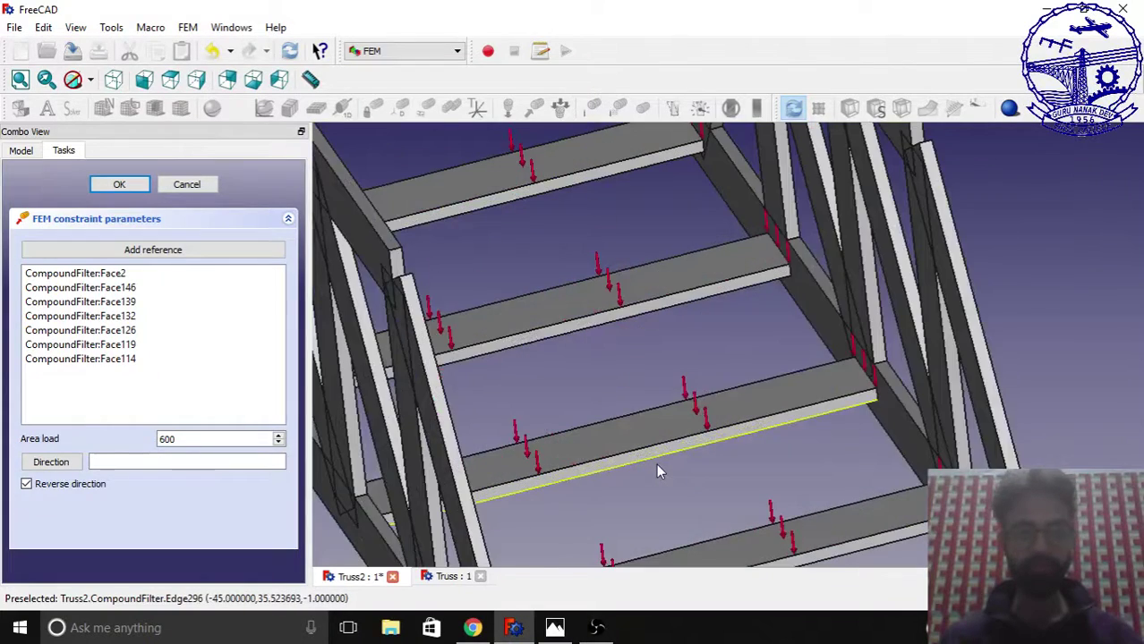
pyautogui.scroll(-8, 656, 463)
pyautogui.click(601, 339)
pyautogui.scroll(8, 577, 310)
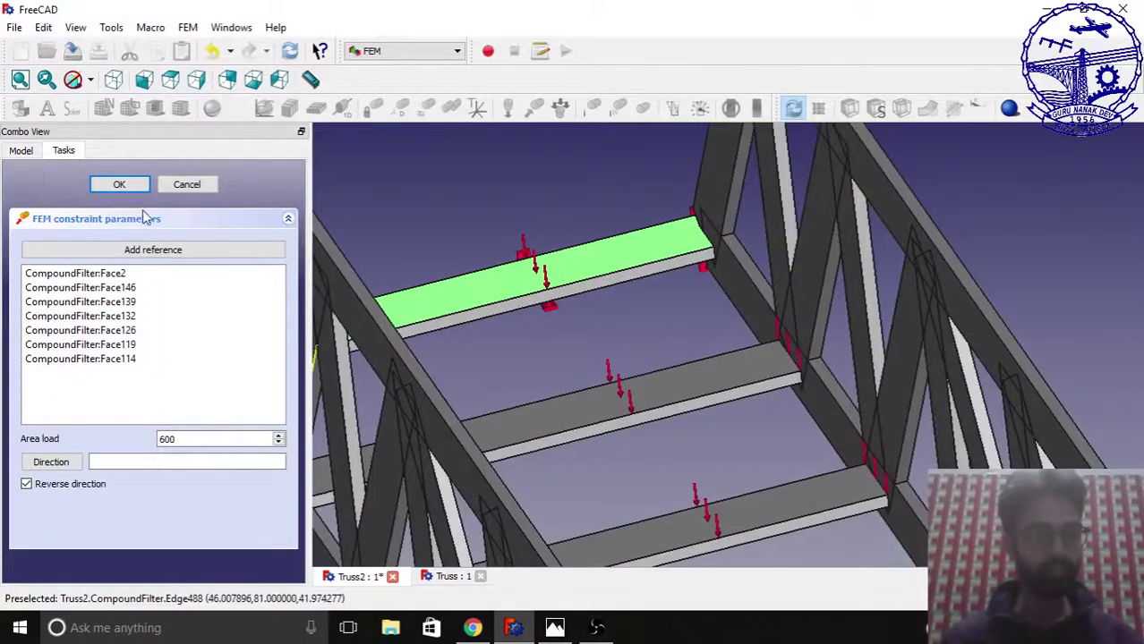
pyautogui.click(121, 184)
pyautogui.scroll(-6, 657, 298)
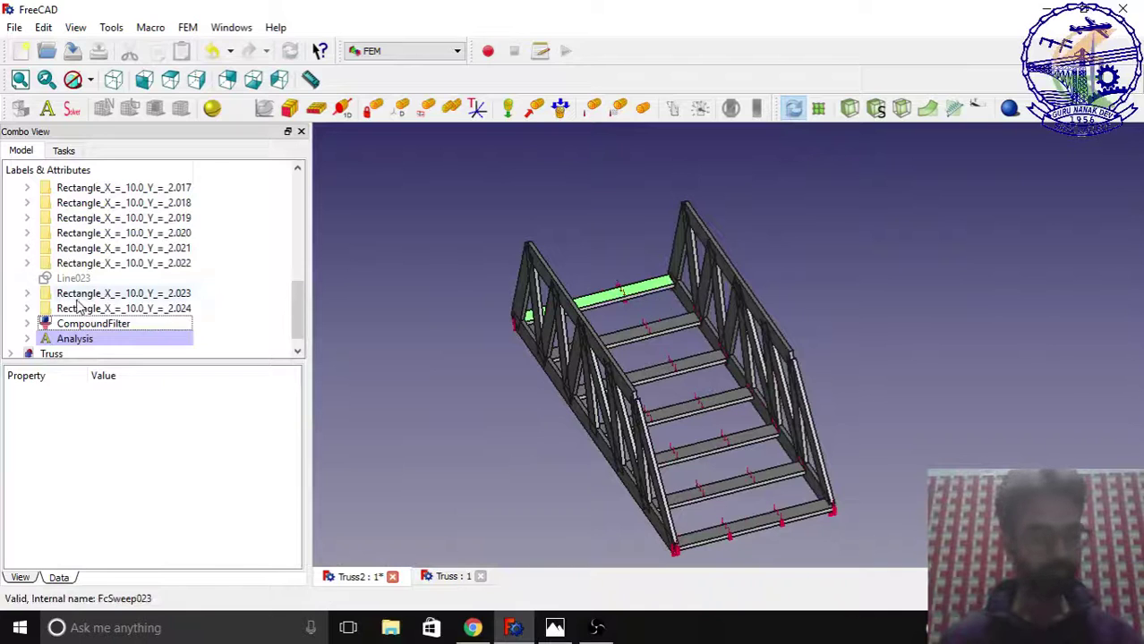
# Review the mesh, material, fixed and force constraints, then run the CalculiX solver.
pyautogui.click(27, 323)
pyautogui.scroll(-1, 83, 295)
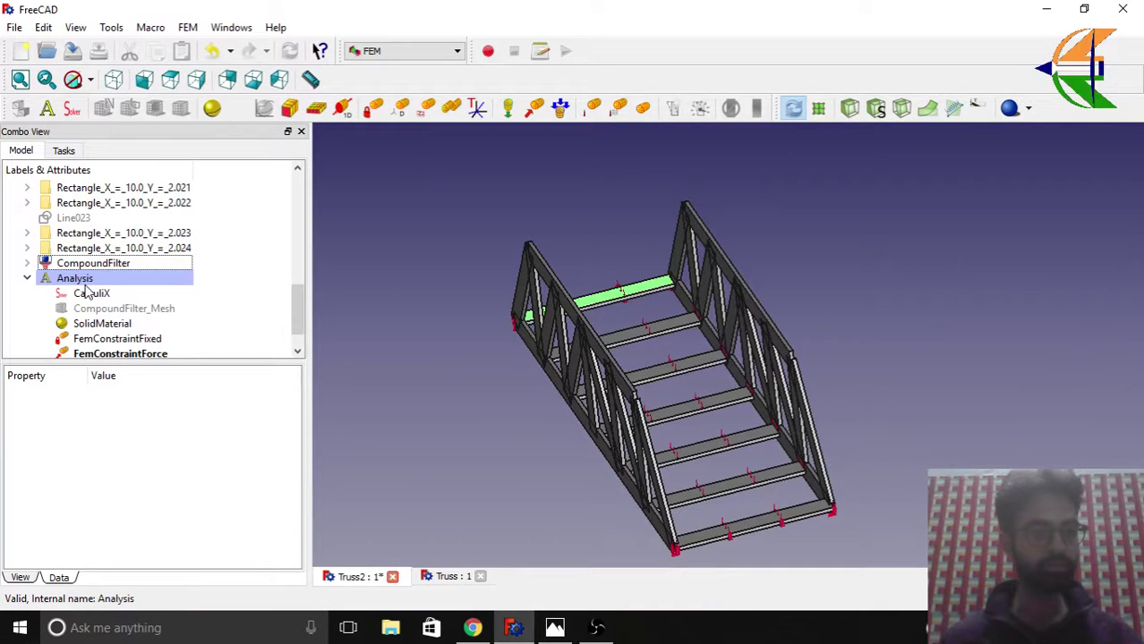
pyautogui.scroll(-1, 86, 293)
pyautogui.click(94, 280)
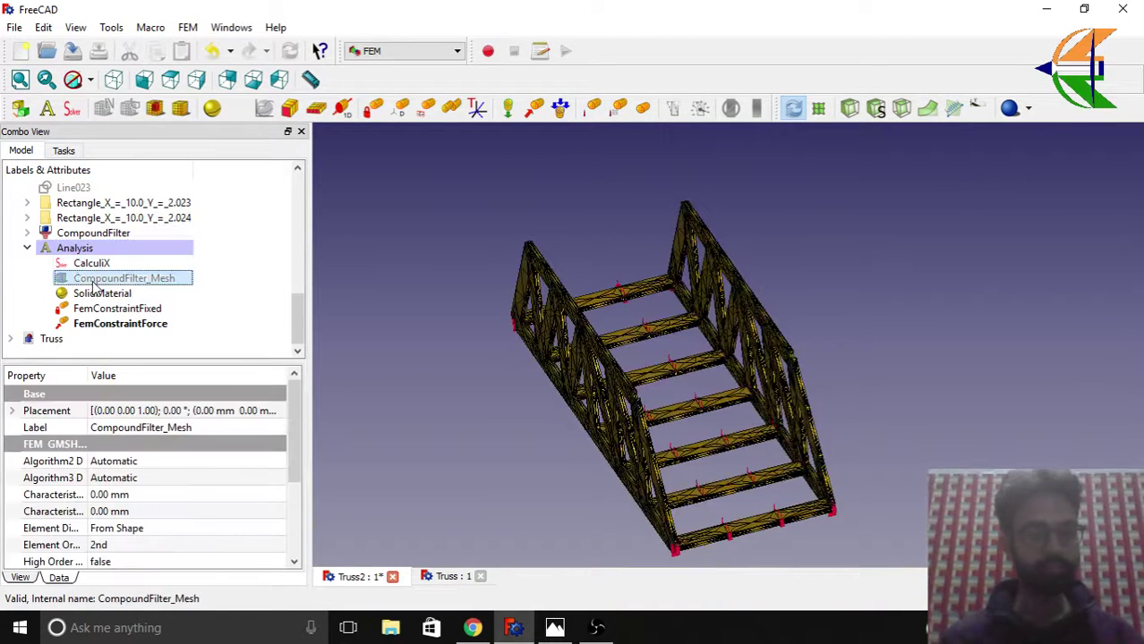
pyautogui.click(96, 295)
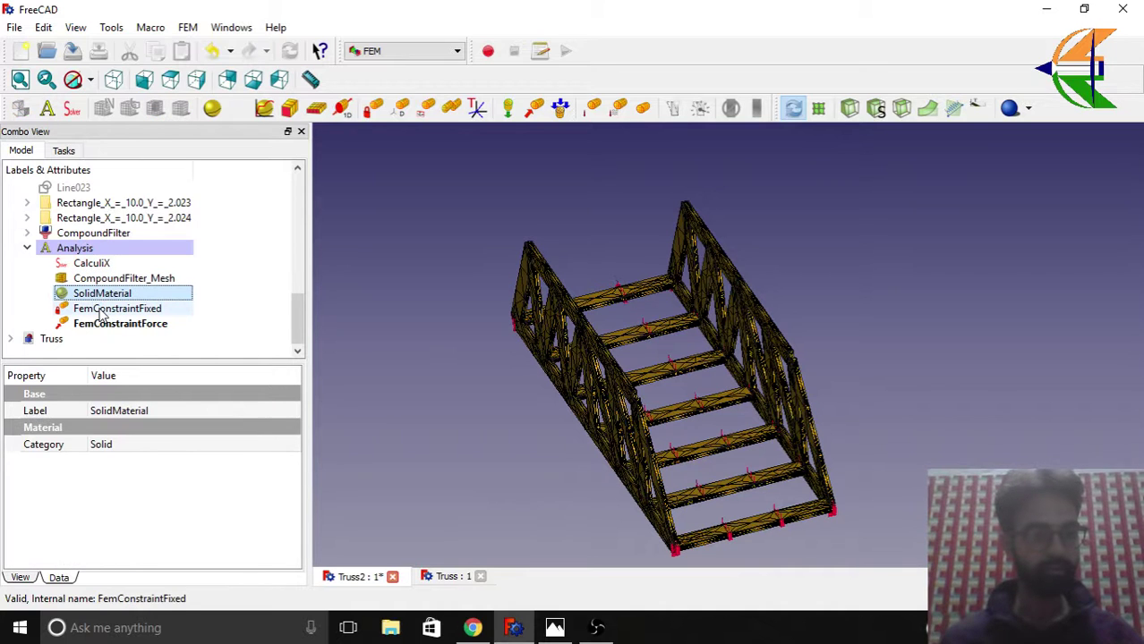
pyautogui.click(101, 310)
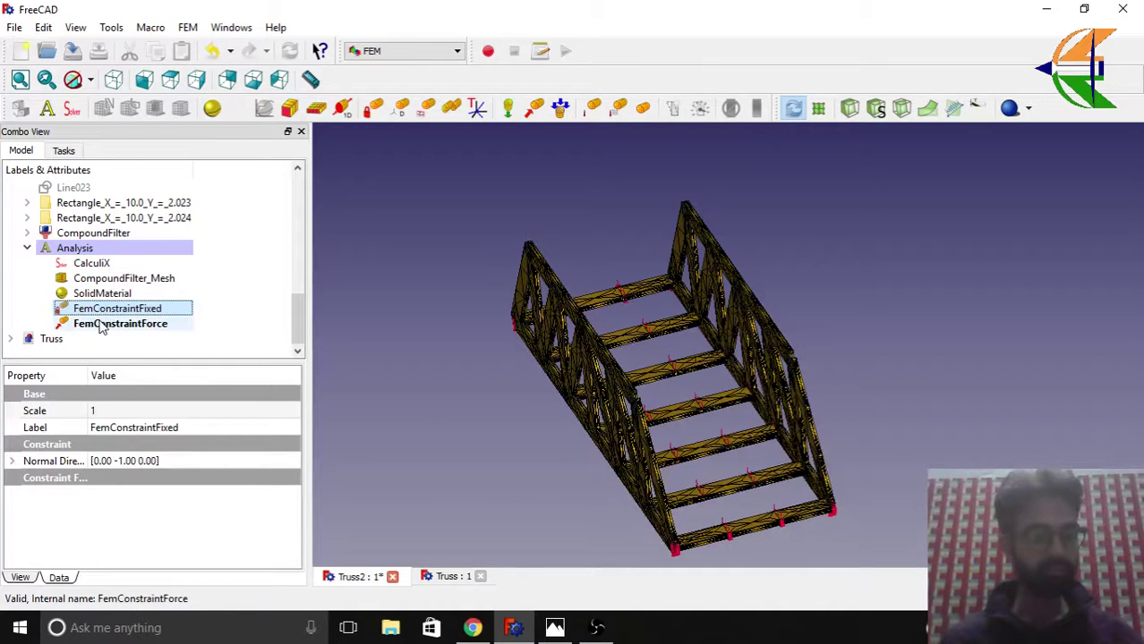
pyautogui.click(100, 326)
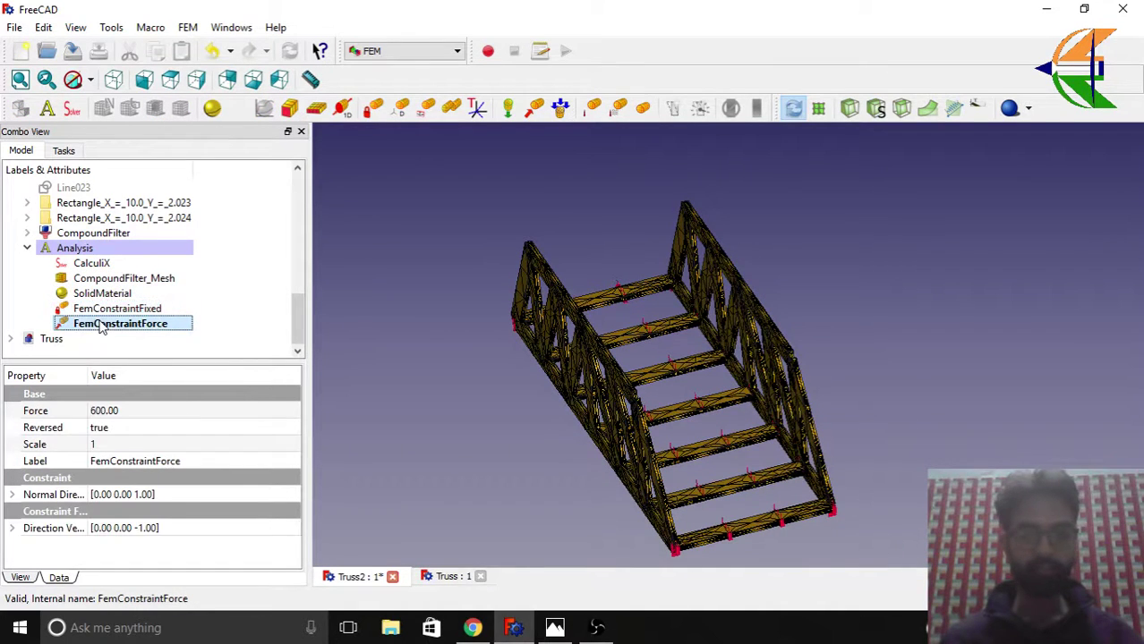
pyautogui.click(89, 265)
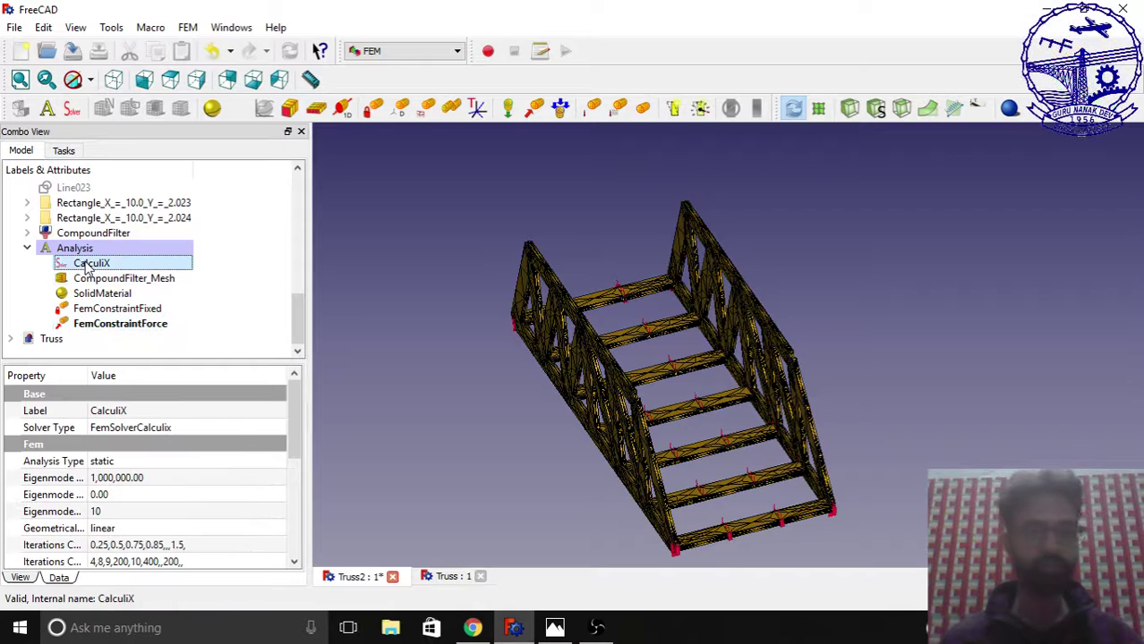
pyautogui.click(694, 113)
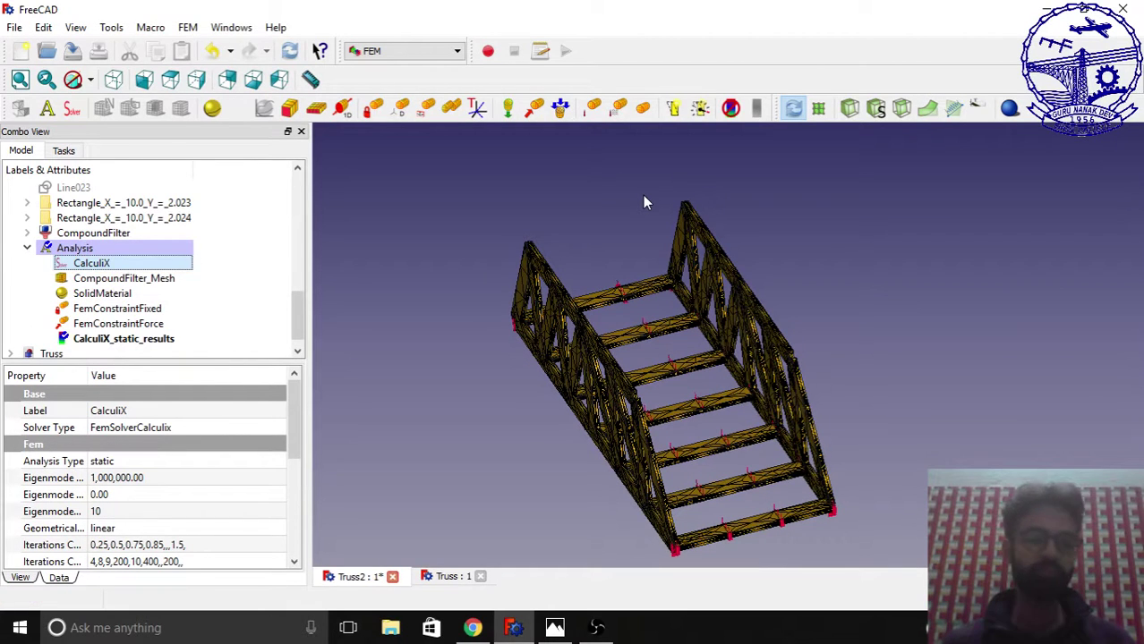
# Show CalculiX_static_results as an absolute-displacement map (0.00–8.62 mm) and orbit to inspect it.
pyautogui.click(127, 340)
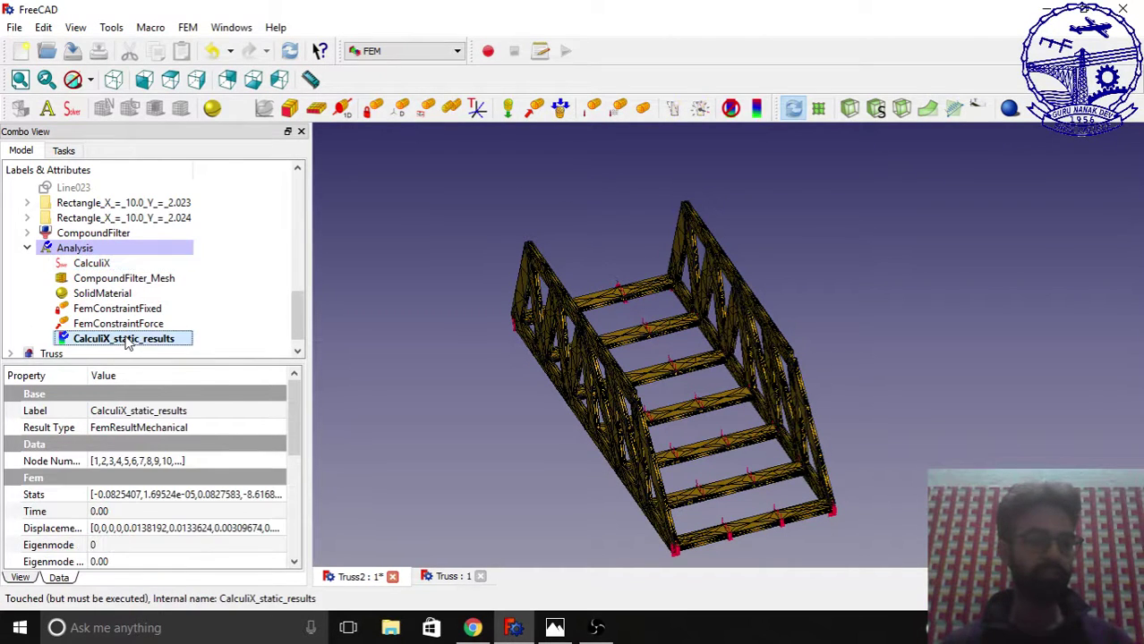
pyautogui.doubleClick(127, 340)
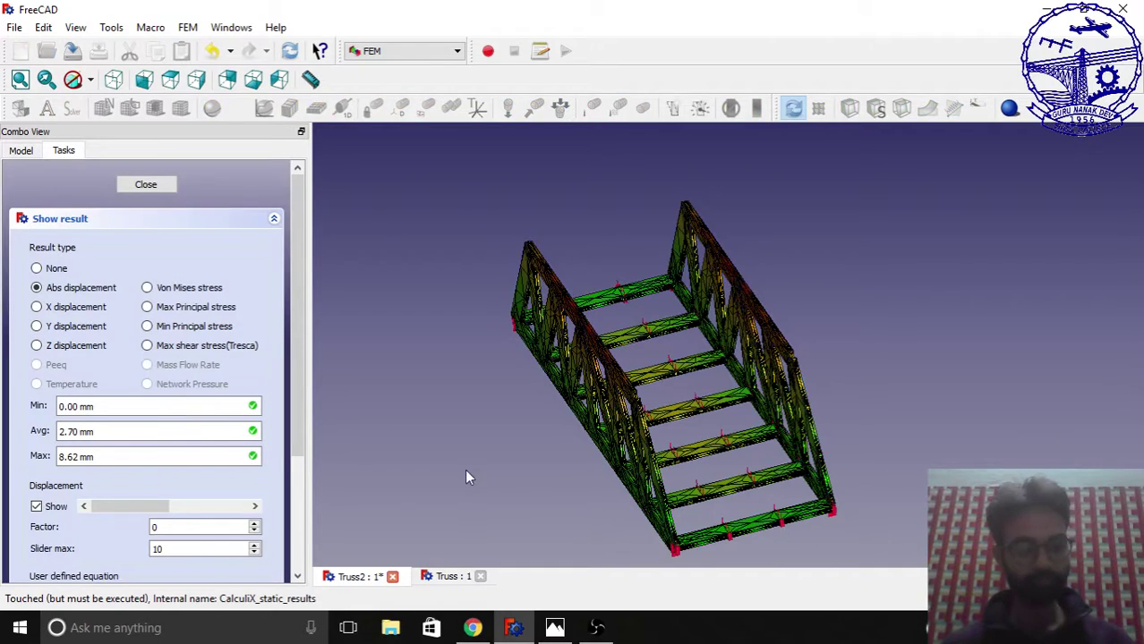
pyautogui.moveTo(467, 475); pyautogui.dragTo(604, 446, button='middle')
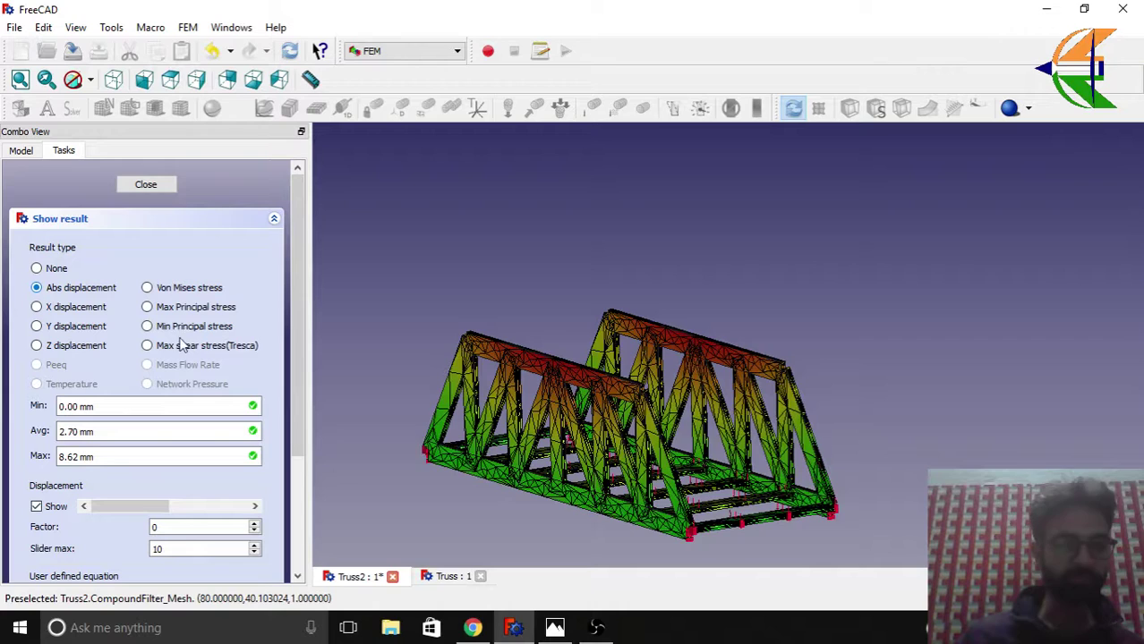
pyautogui.scroll(2, 775, 331)
pyautogui.scroll(-4, 773, 343)
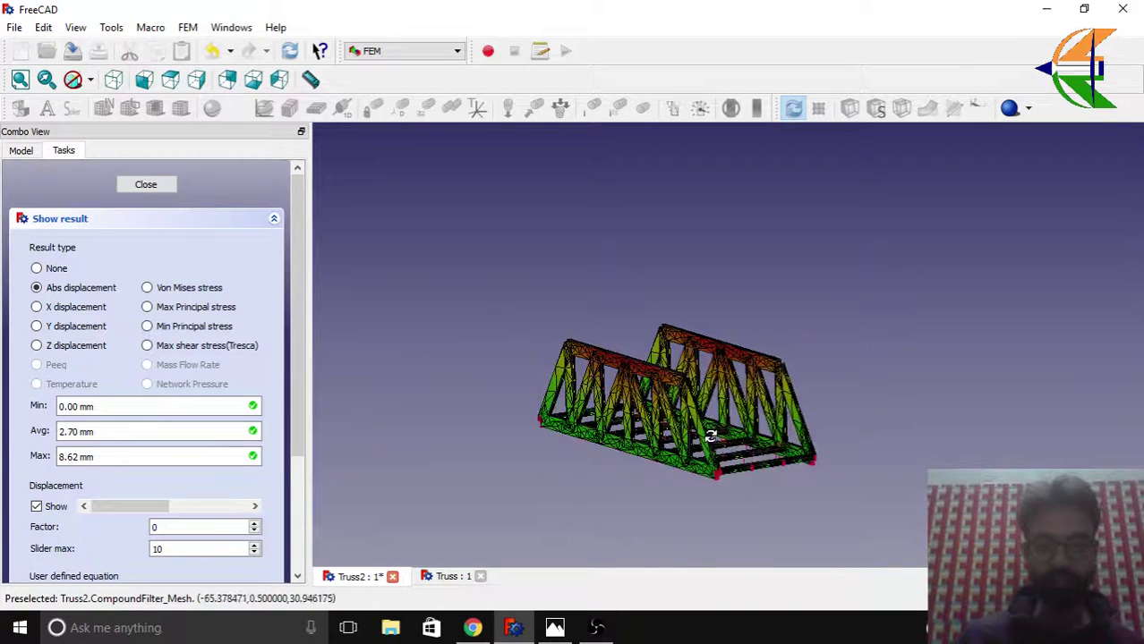
pyautogui.moveTo(773, 342); pyautogui.dragTo(827, 459, button='middle')
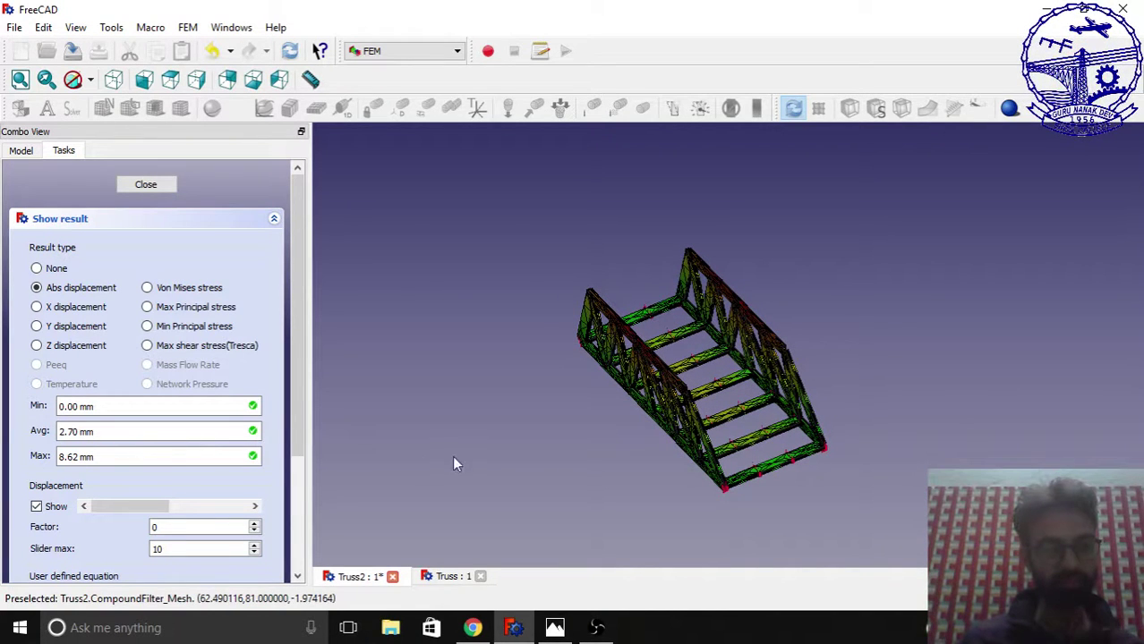
pyautogui.moveTo(563, 427); pyautogui.dragTo(632, 324, button='middle')
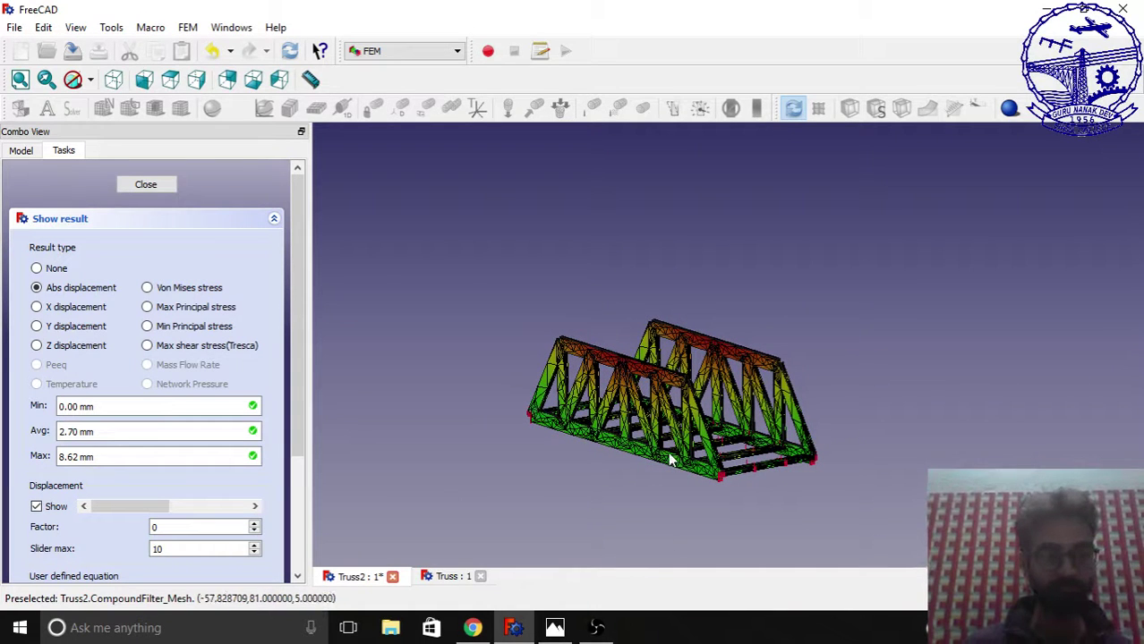
pyautogui.scroll(2, 669, 459)
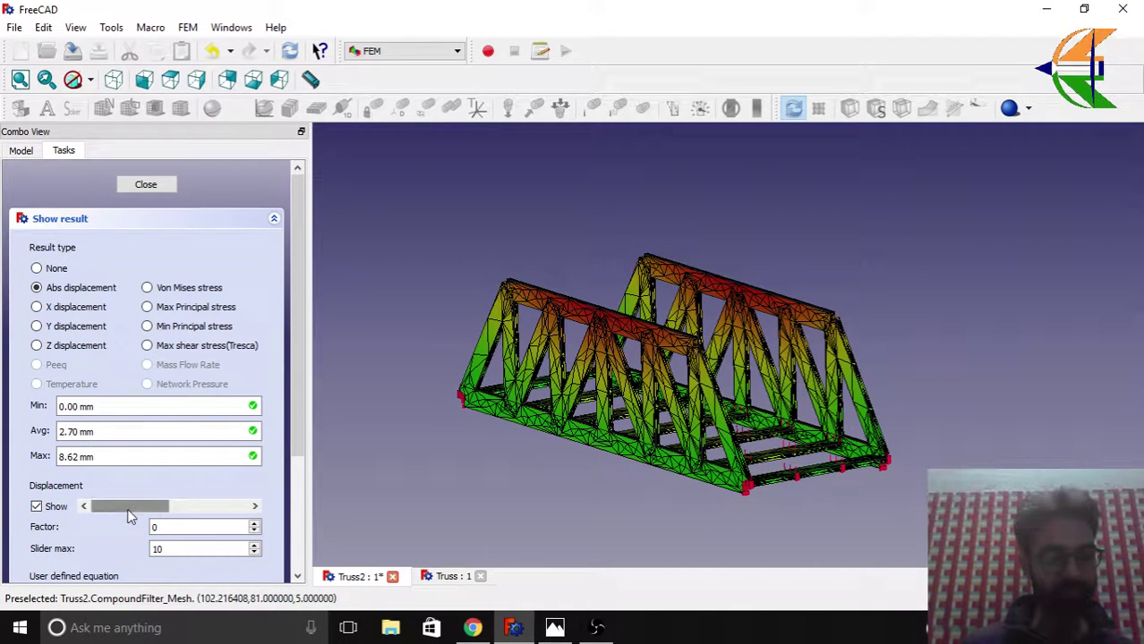
# Exaggerate the truss deformation (factor 4 to 6) and view it from front and right.
pyautogui.moveTo(130, 518); pyautogui.dragTo(153, 512)
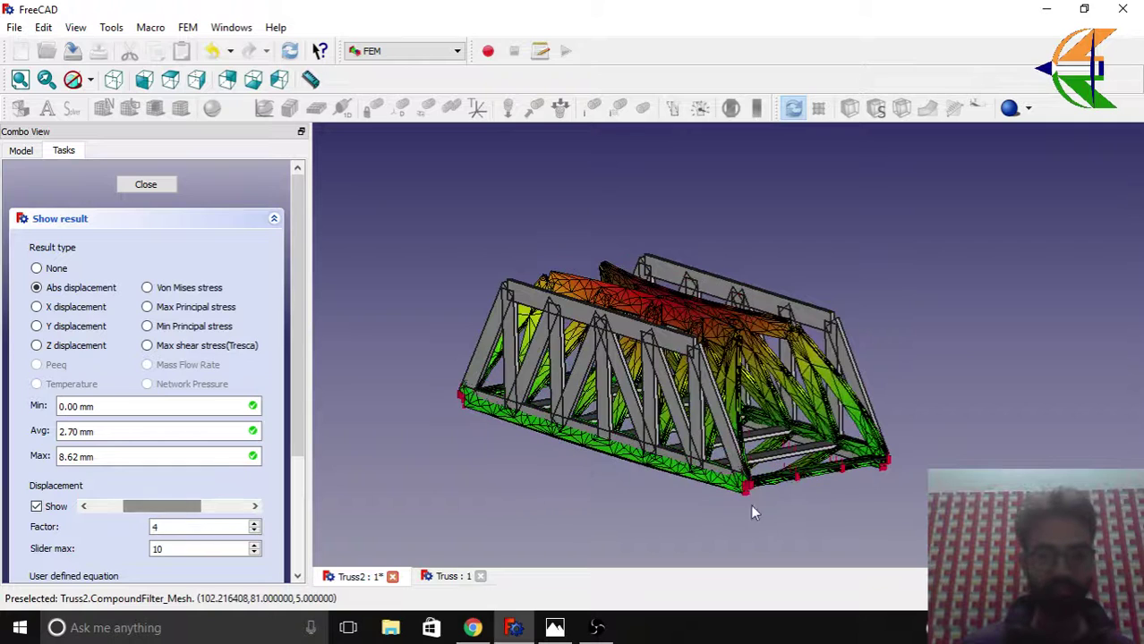
pyautogui.moveTo(752, 504); pyautogui.dragTo(821, 365, button='middle')
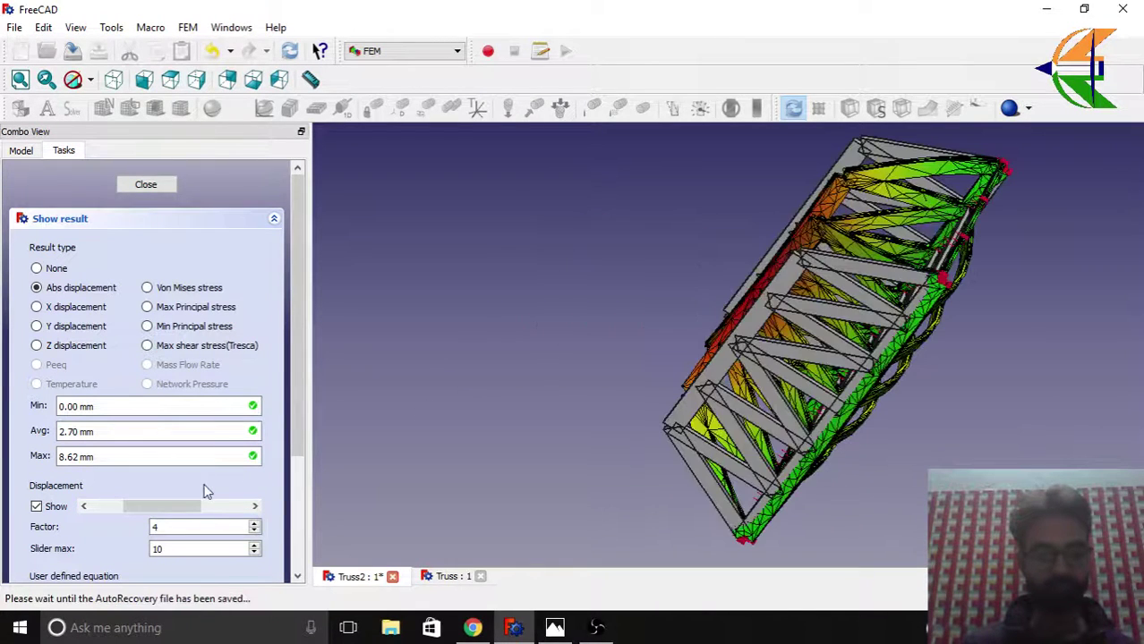
pyautogui.click(146, 80)
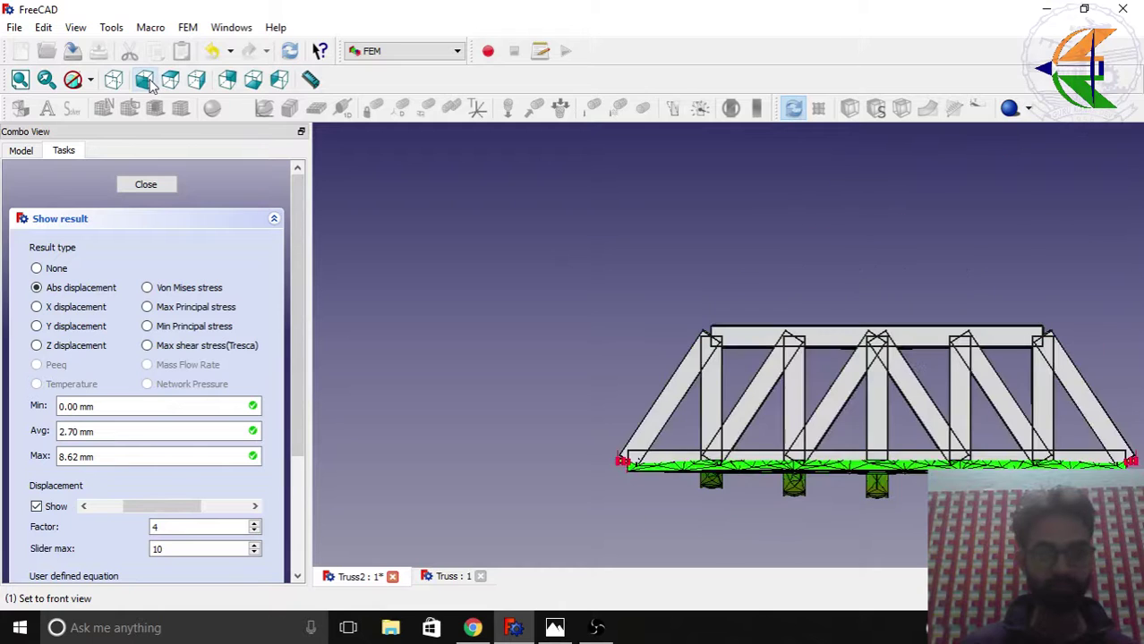
pyautogui.click(196, 81)
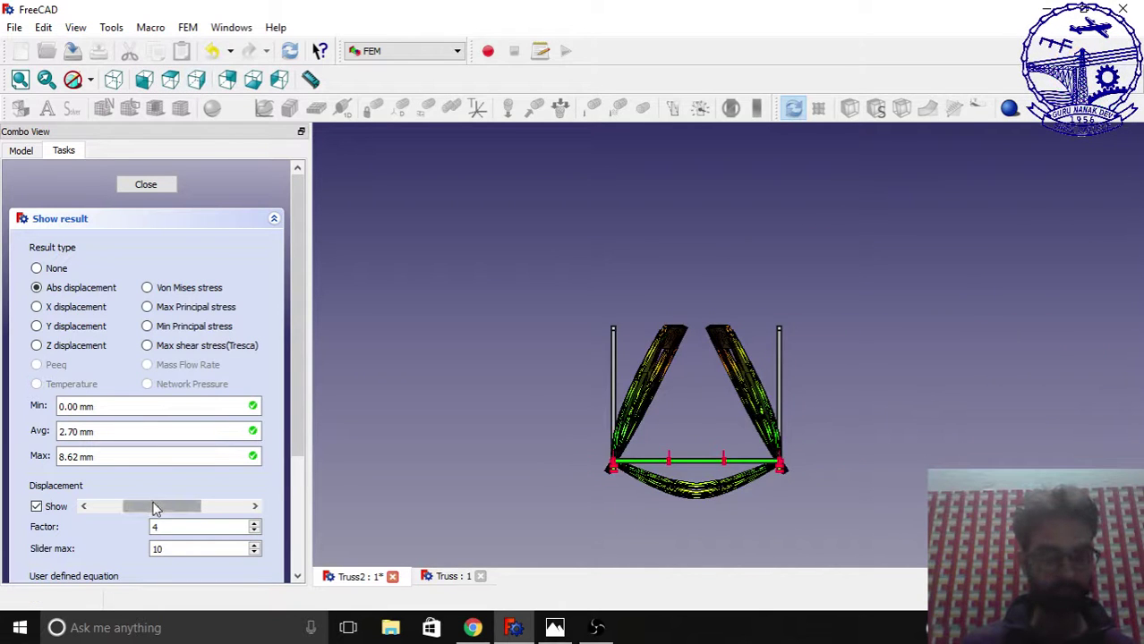
pyautogui.moveTo(153, 508); pyautogui.dragTo(113, 516)
# Reset the deformation factor to 0 and close the results display.
pyautogui.moveTo(646, 462); pyautogui.dragTo(668, 472, button='middle')
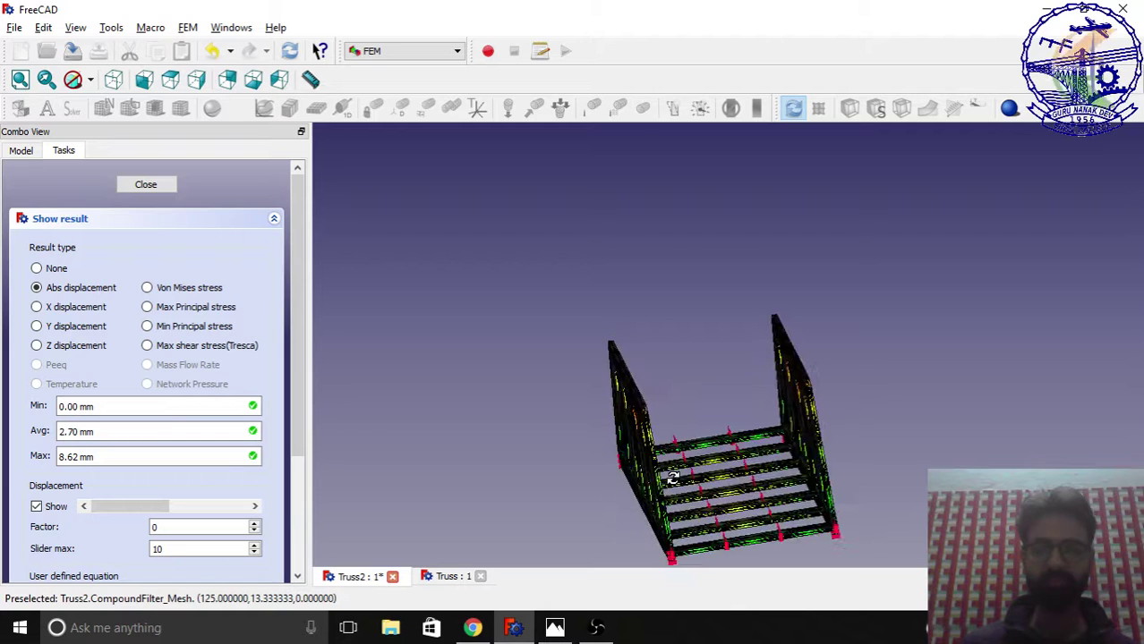
pyautogui.click(196, 79)
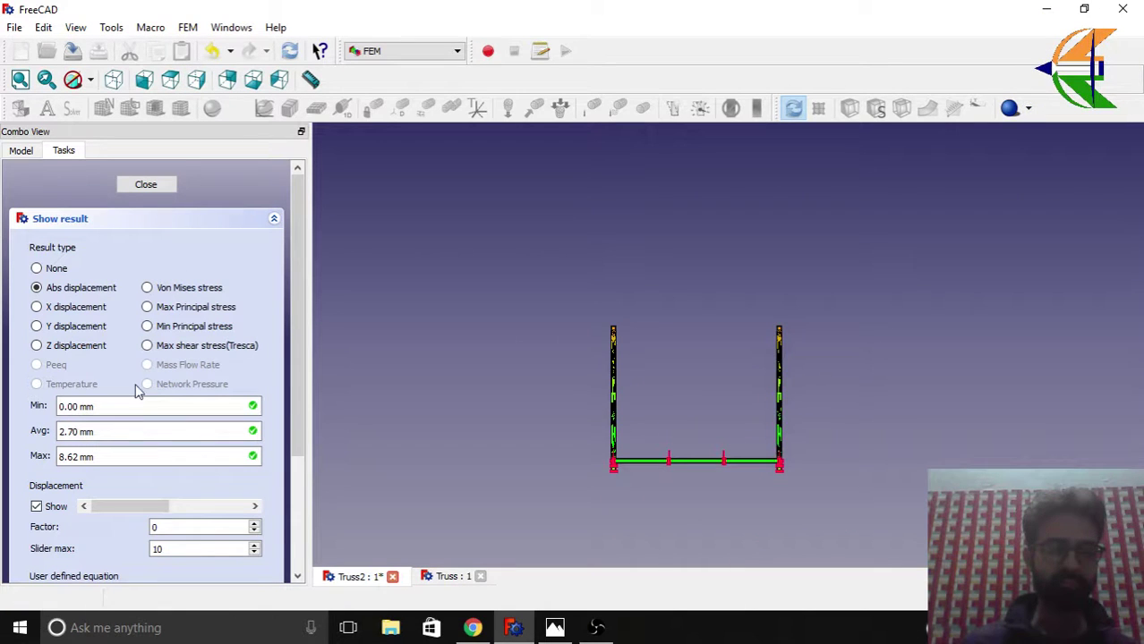
pyautogui.moveTo(152, 508)
pyautogui.mouseDown()
pyautogui.moveTo(199, 507)
pyautogui.moveTo(140, 510)
pyautogui.mouseUp()
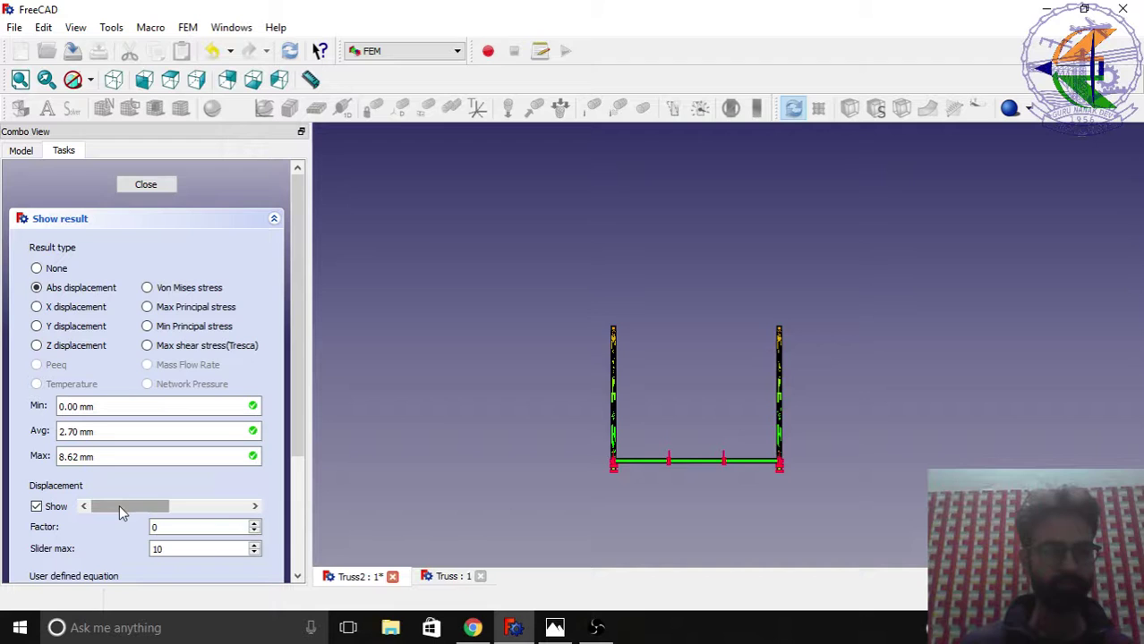
pyautogui.moveTo(119, 508); pyautogui.dragTo(119, 509)
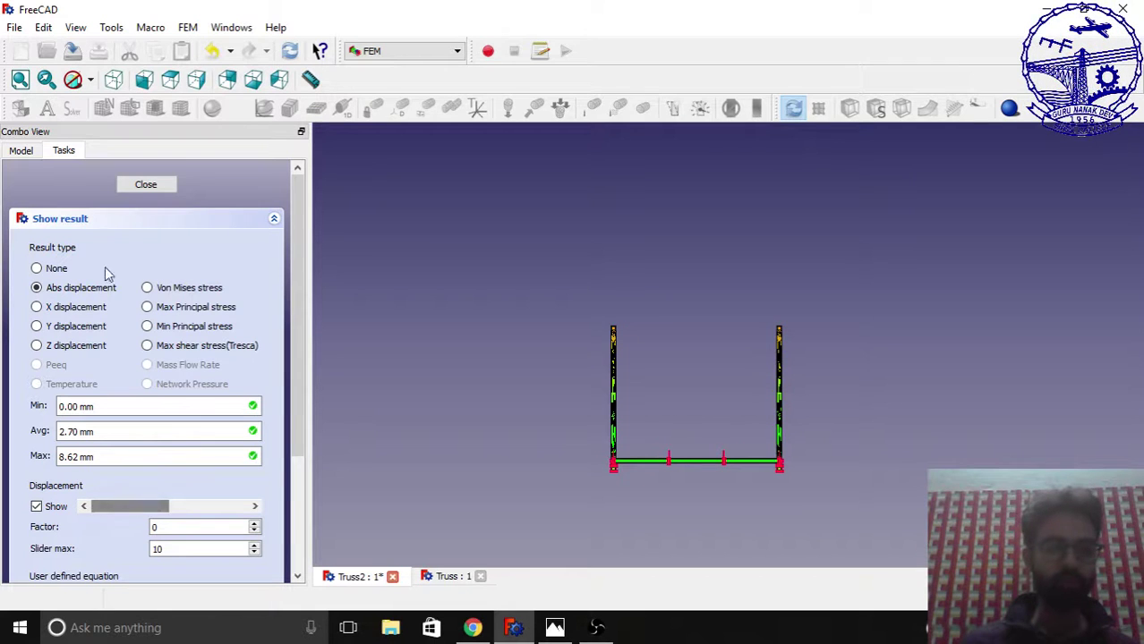
pyautogui.click(146, 185)
# Switch to the Truss document, orbit its grey bridge, and expand its object tree.
pyautogui.press('0')
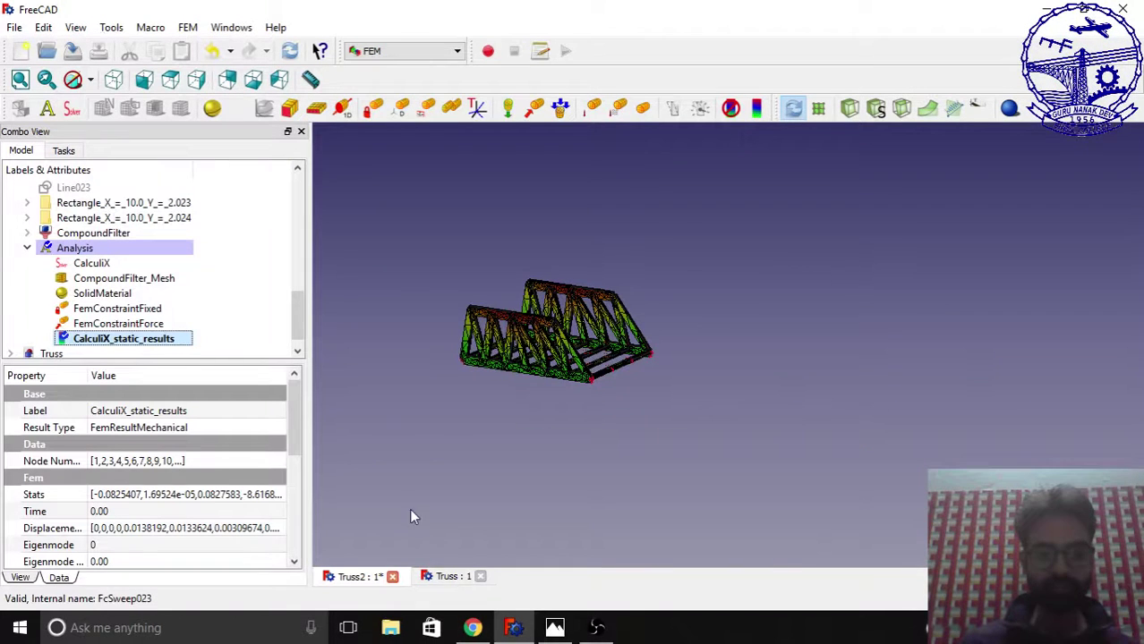
pyautogui.click(444, 577)
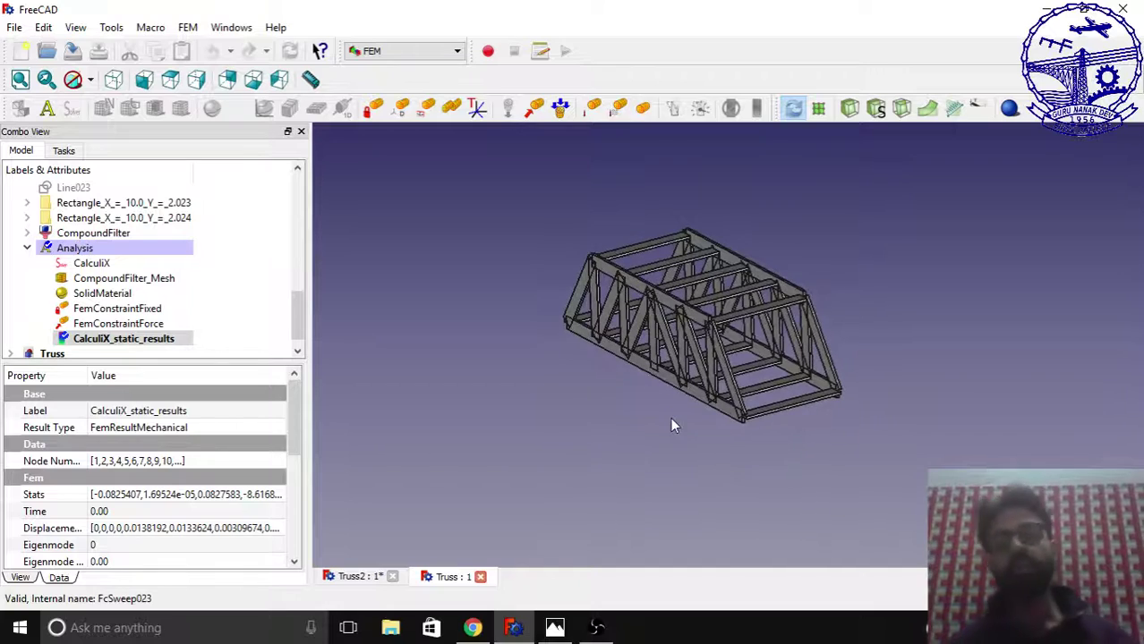
pyautogui.scroll(3, 725, 304)
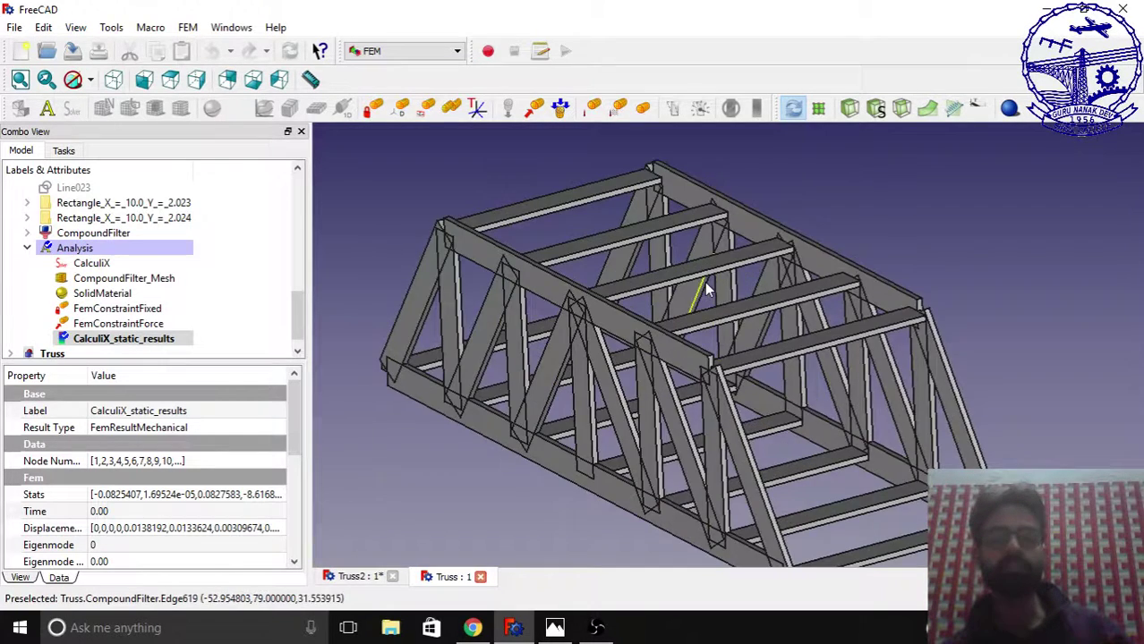
pyautogui.moveTo(724, 304); pyautogui.dragTo(467, 352, button='middle')
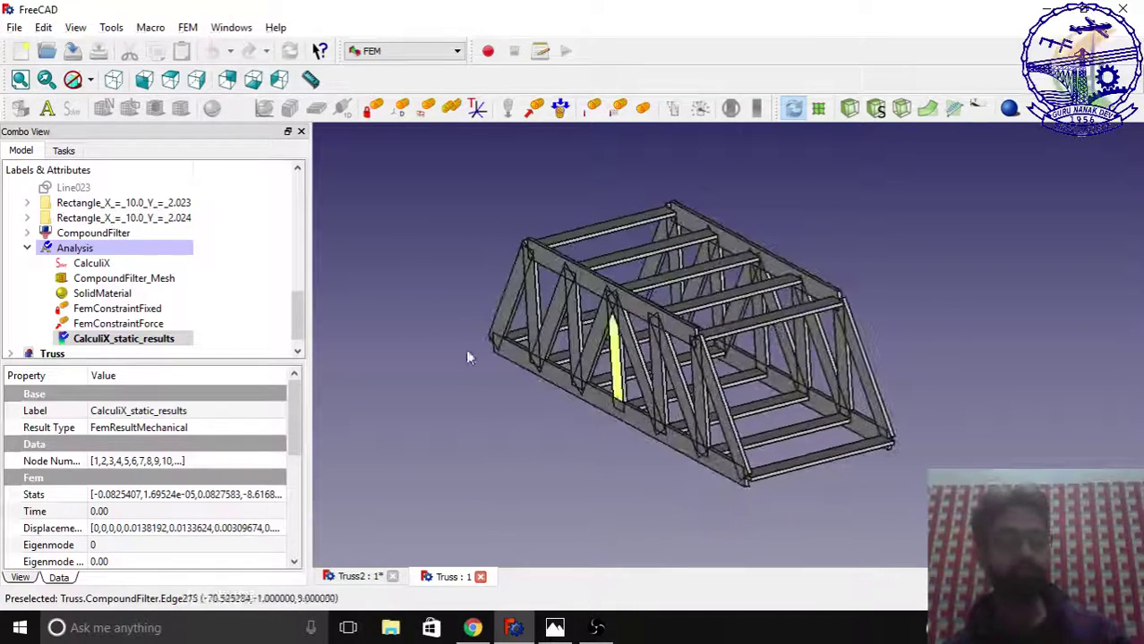
pyautogui.click(29, 249)
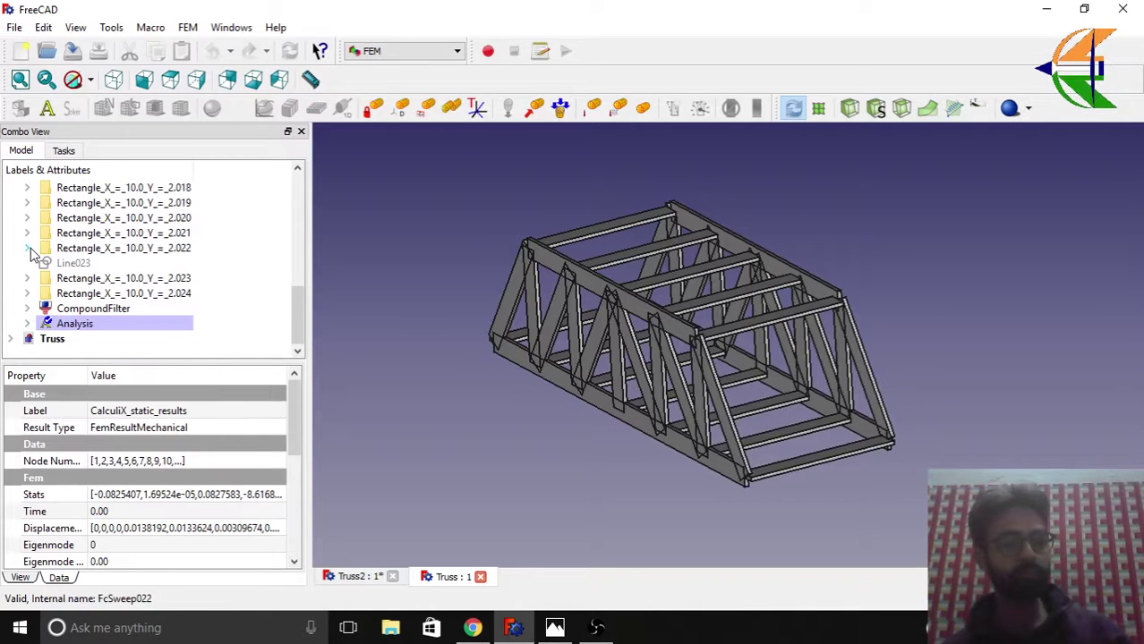
pyautogui.click(10, 339)
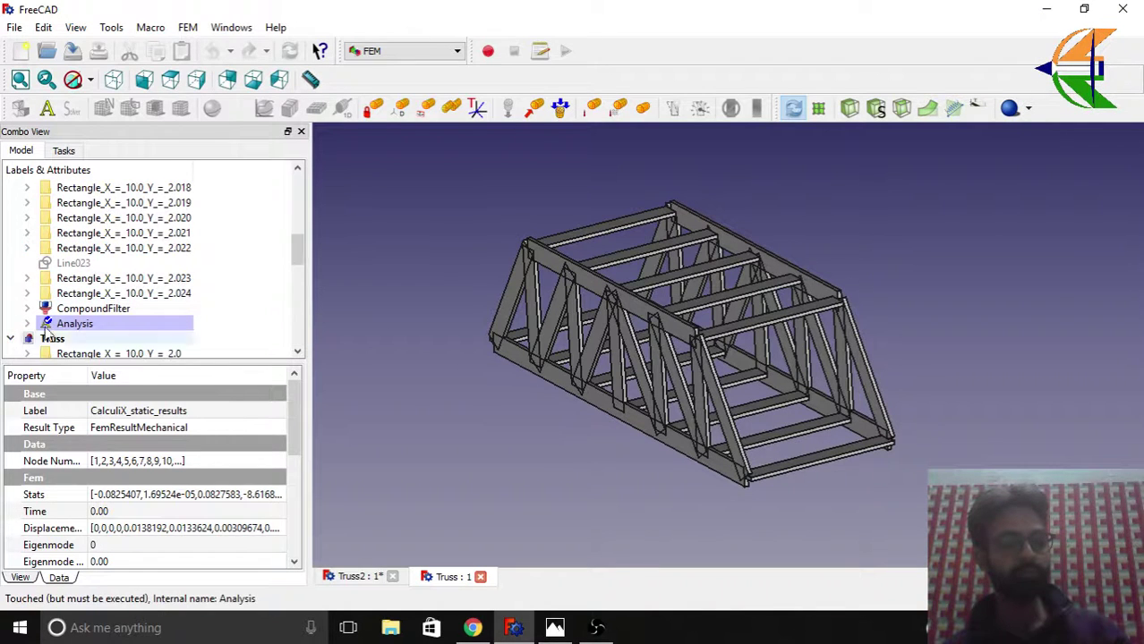
pyautogui.scroll(-9, 125, 341)
# Select the Truss CompoundFilter and create a new FEM Analysis container for it.
pyautogui.click(123, 339)
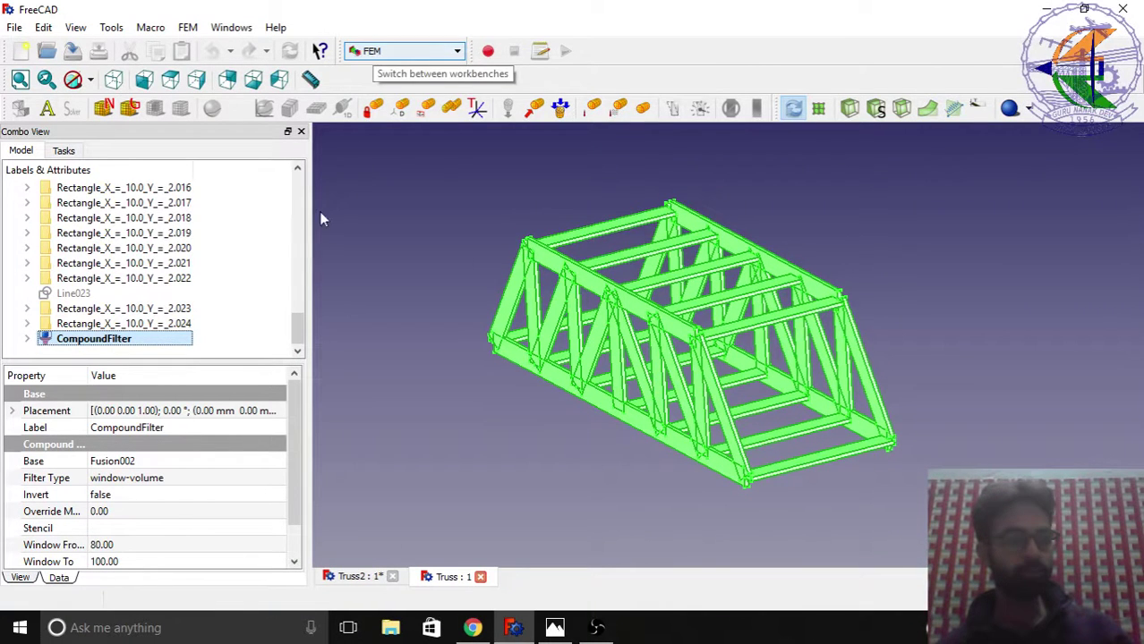
pyautogui.rightClick(120, 343)
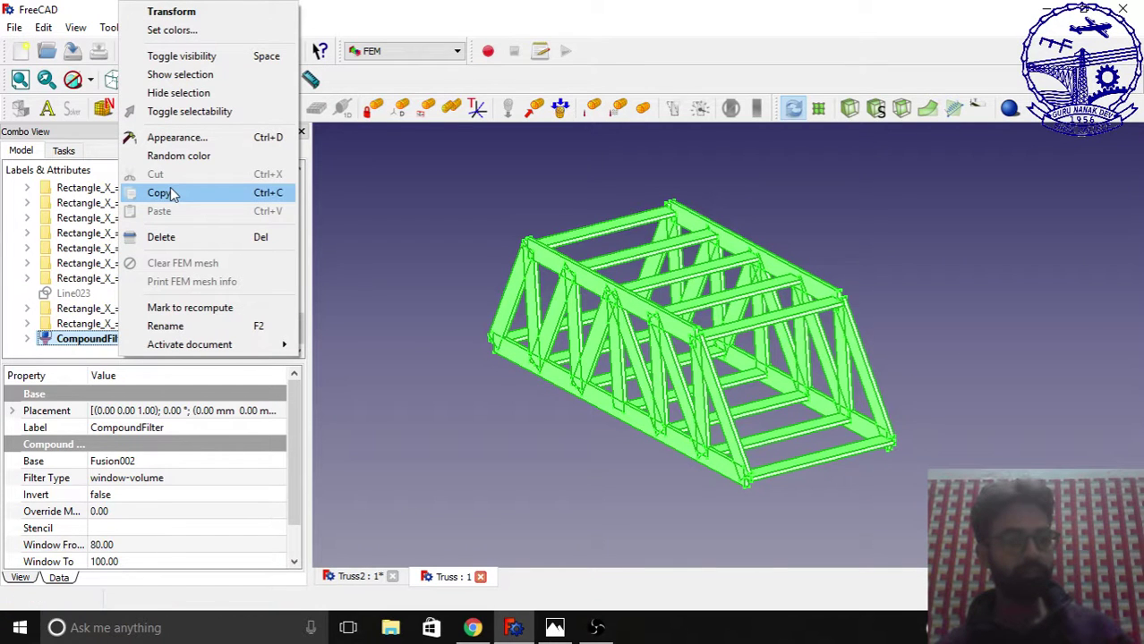
pyautogui.click(409, 319)
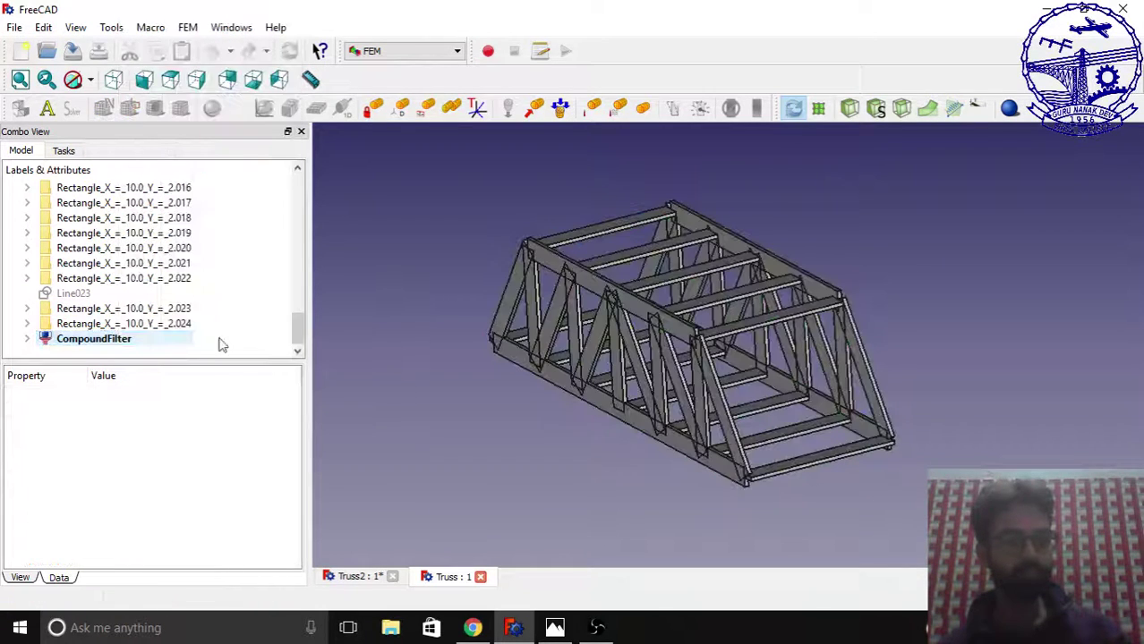
pyautogui.click(218, 341)
pyautogui.click(47, 108)
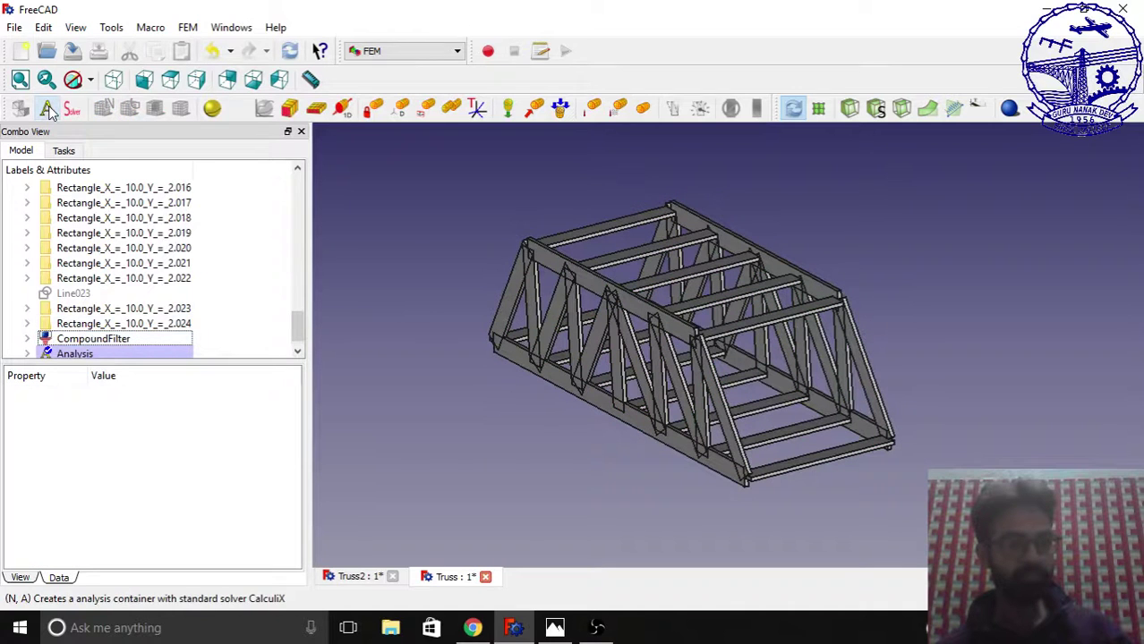
pyautogui.click(93, 323)
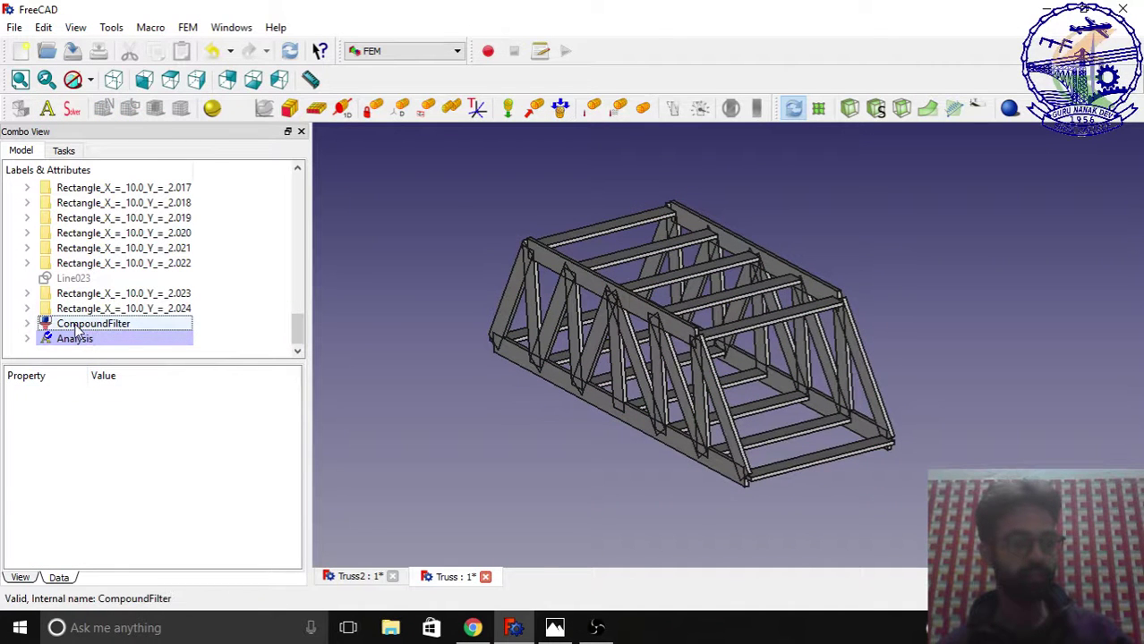
# Generate a GMSH mesh of the CompoundFilter truss with default settings and accept it.
pyautogui.click(128, 109)
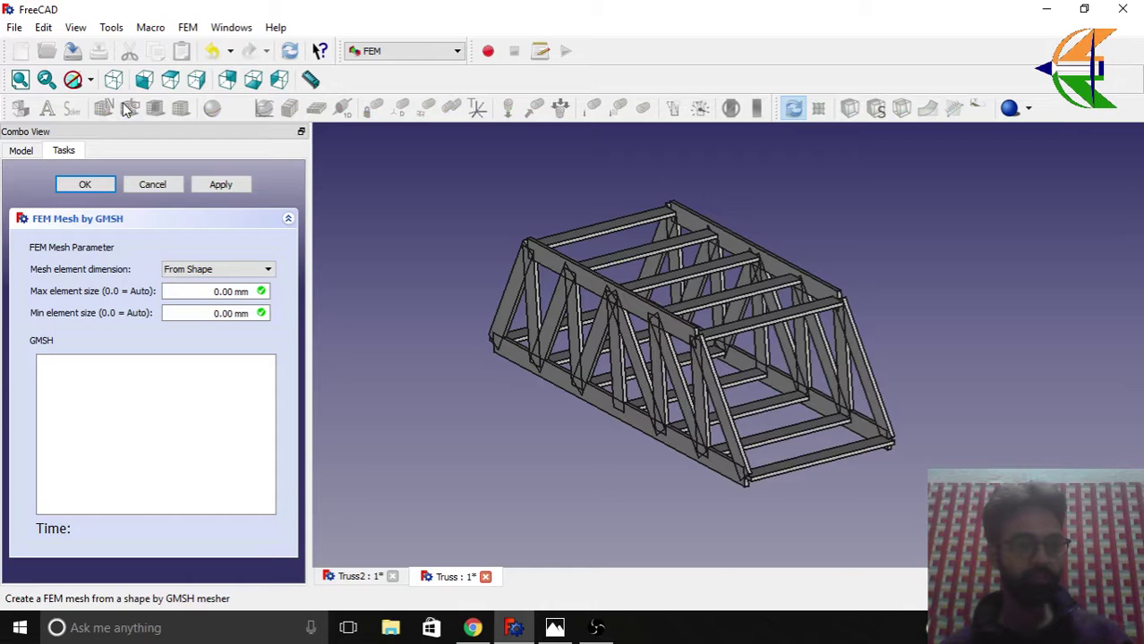
pyautogui.click(229, 189)
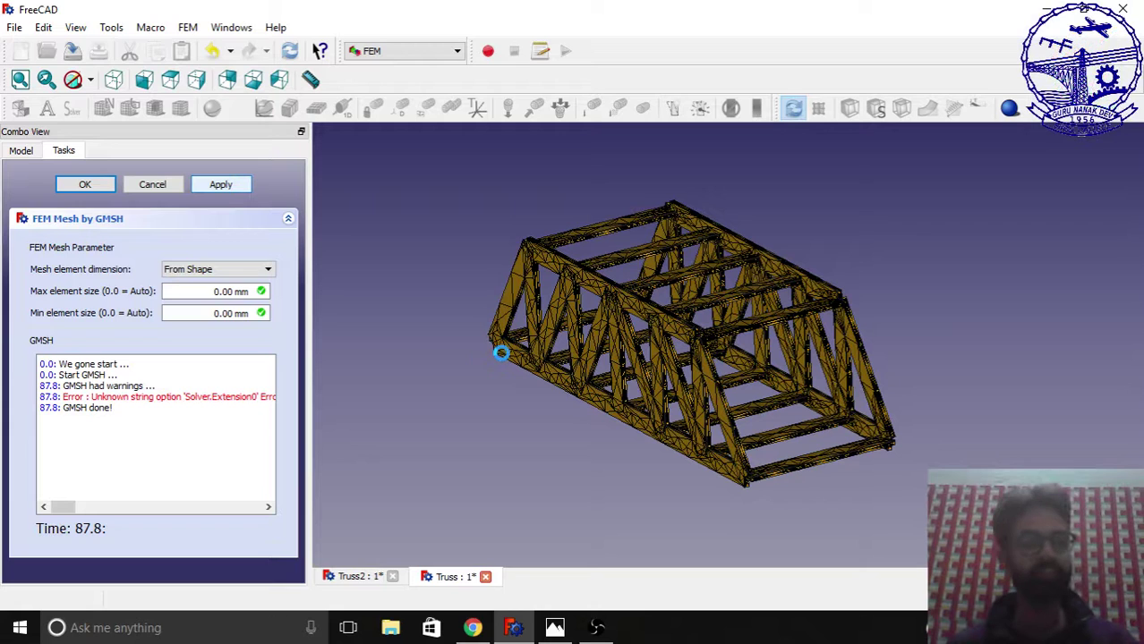
pyautogui.click(85, 184)
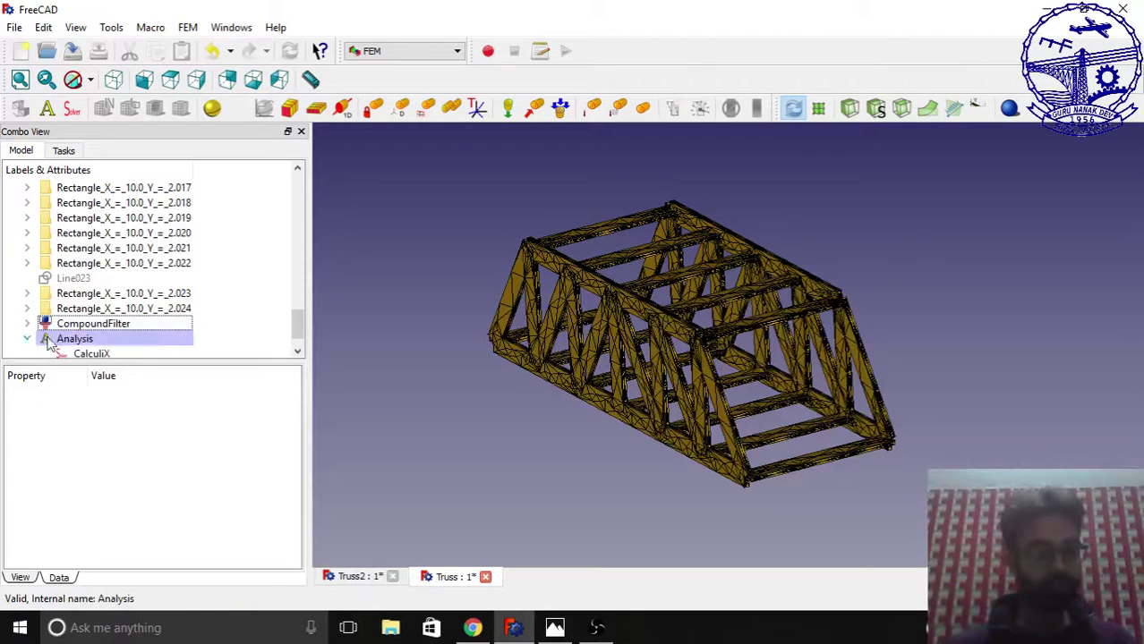
pyautogui.scroll(-1, 49, 344)
# Start a fixed constraint and select the beam end and post faces at the first corner.
pyautogui.click(374, 108)
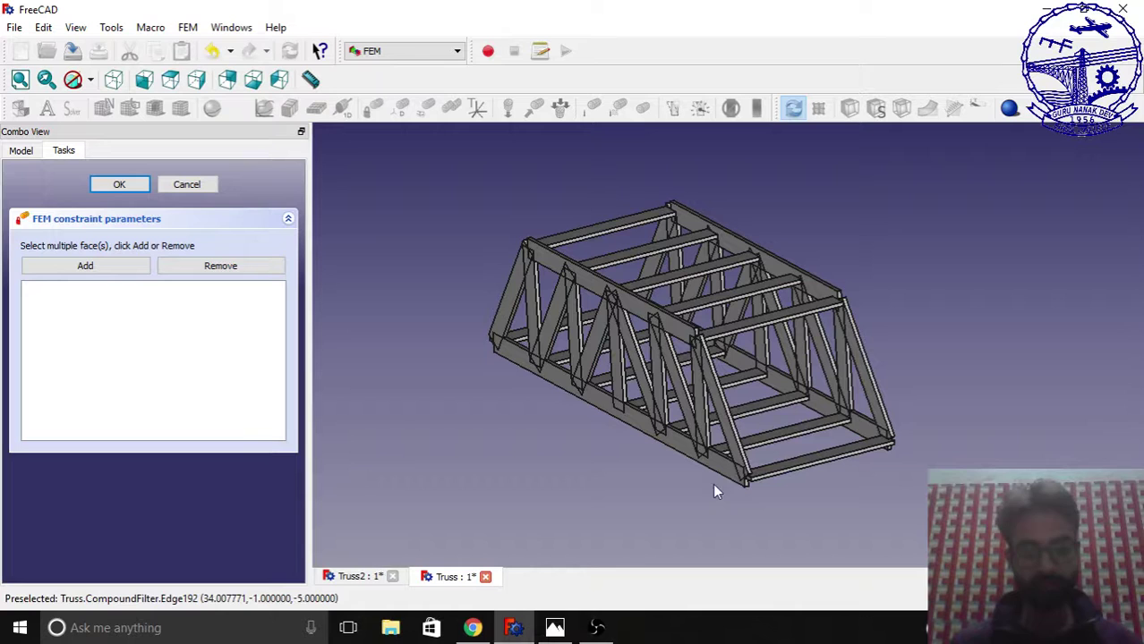
pyautogui.scroll(5, 750, 479)
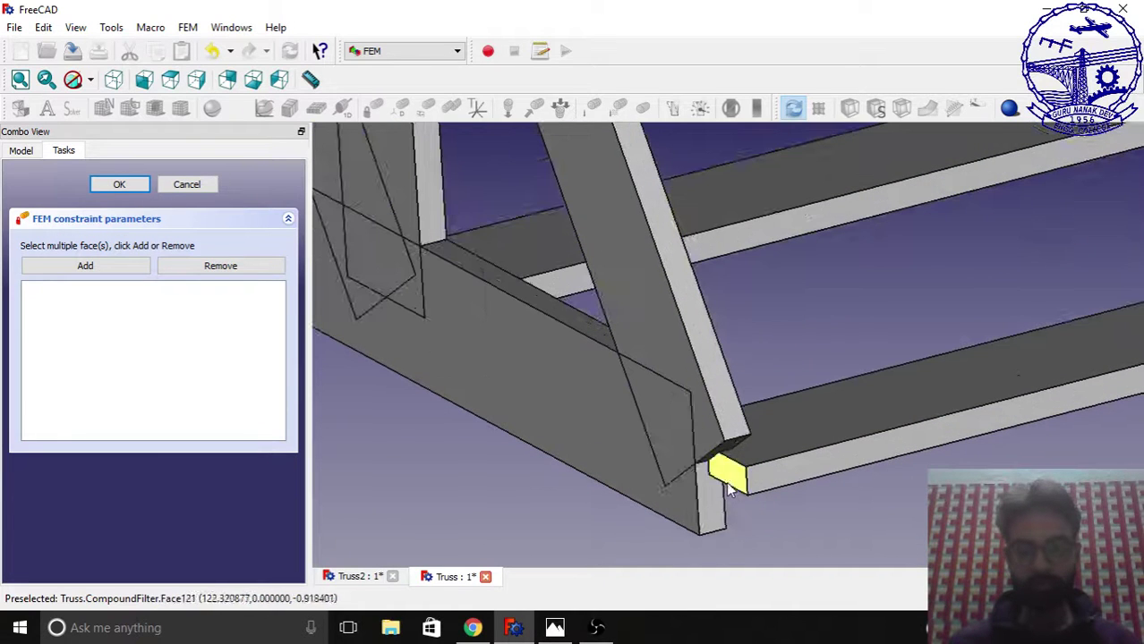
pyautogui.click(729, 483)
pyautogui.scroll(2, 724, 499)
pyautogui.click(702, 498)
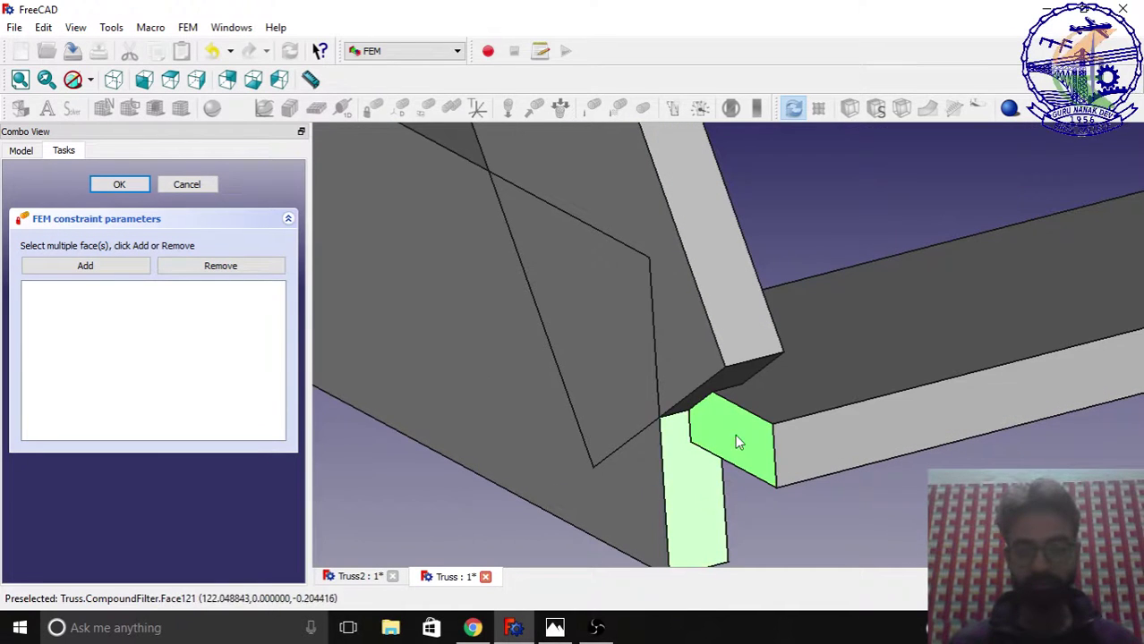
pyautogui.scroll(-6, 735, 441)
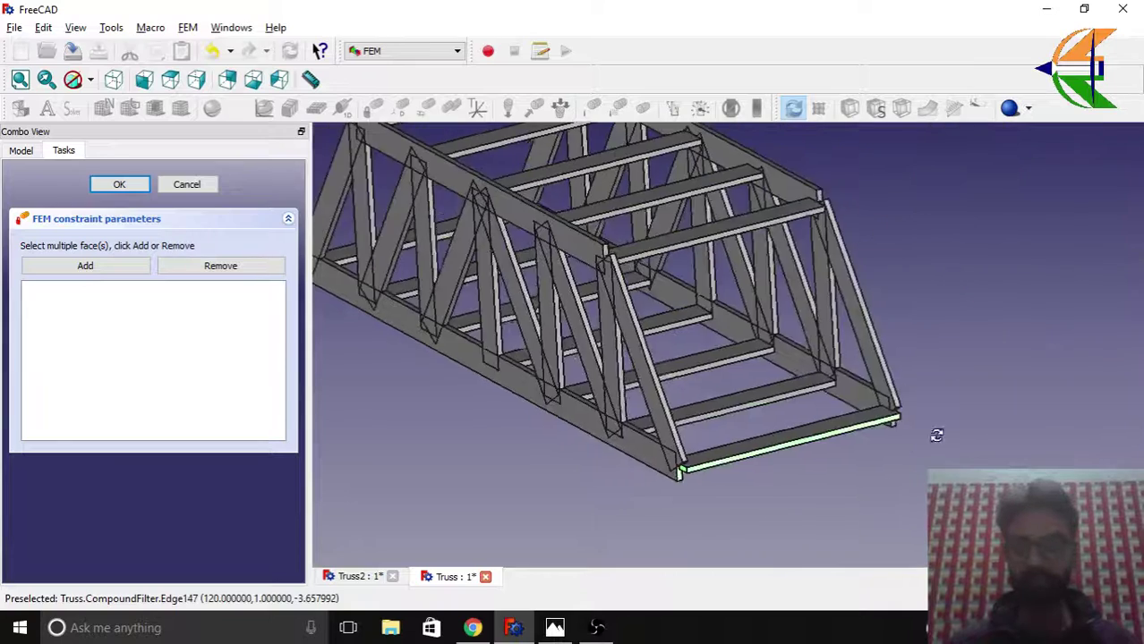
# Select the beam end and post faces at the second corner, plus a lower chord face.
pyautogui.moveTo(936, 435); pyautogui.dragTo(779, 434, button='middle')
pyautogui.scroll(4, 488, 266)
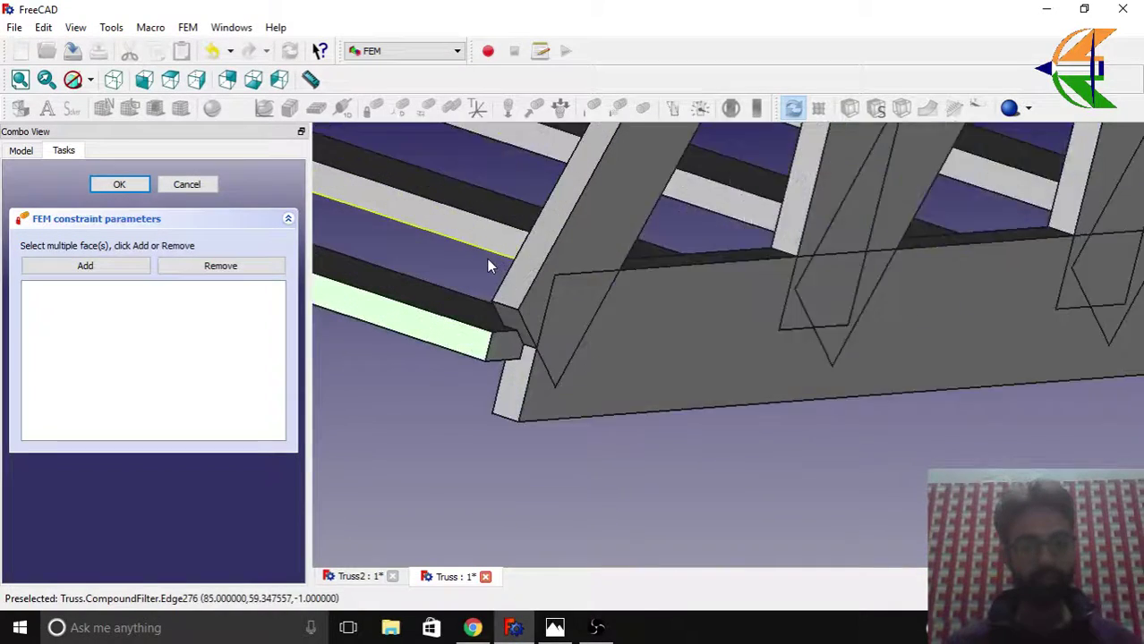
pyautogui.scroll(2, 487, 266)
pyautogui.click(518, 382)
pyautogui.click(526, 450)
pyautogui.scroll(-1, 548, 474)
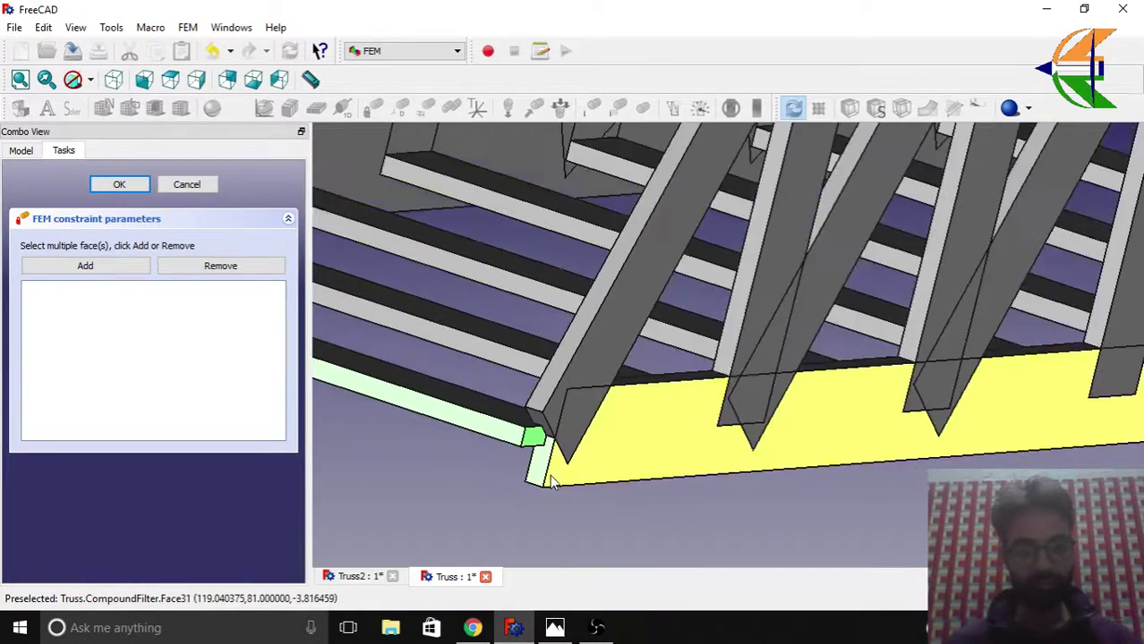
pyautogui.scroll(-2, 552, 482)
pyautogui.moveTo(556, 509); pyautogui.dragTo(641, 229, button='middle')
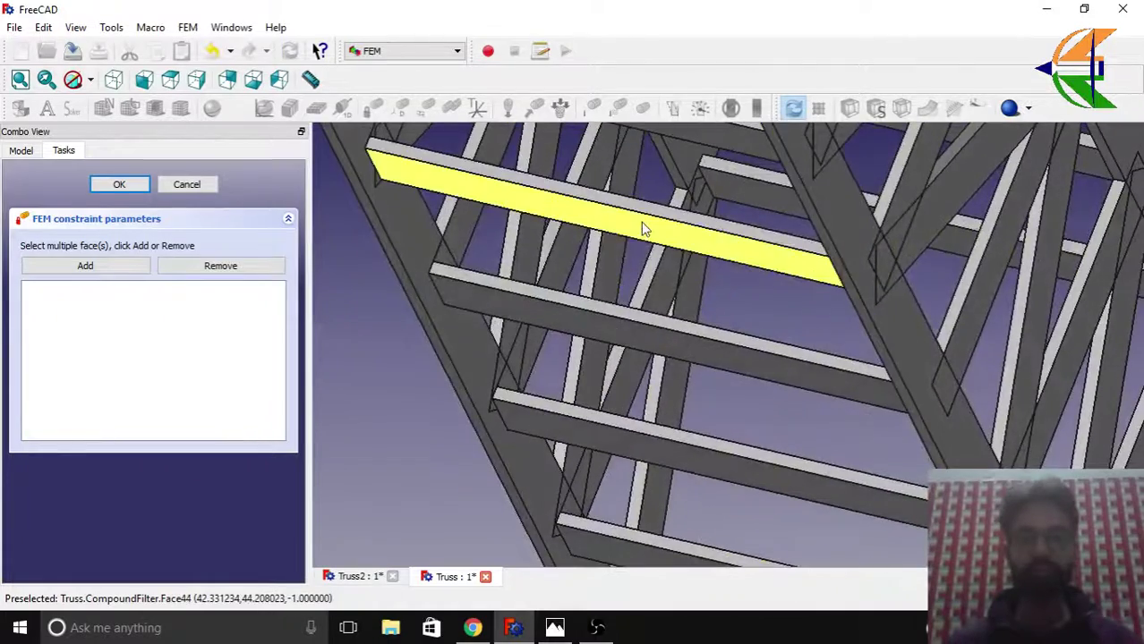
pyautogui.click(641, 230)
pyautogui.scroll(3, 679, 273)
pyautogui.scroll(-3, 676, 332)
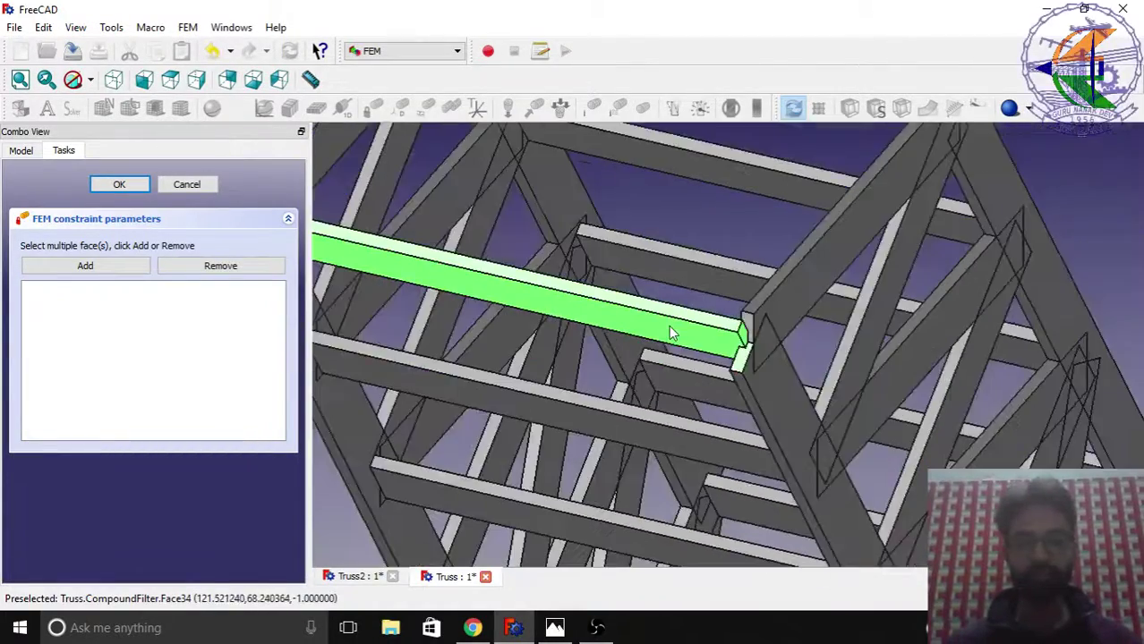
pyautogui.scroll(-2, 669, 324)
pyautogui.scroll(-3, 668, 324)
# Select the top, vertical, end and long chord faces at the remaining chord joints.
pyautogui.moveTo(668, 325); pyautogui.dragTo(602, 320, button='middle')
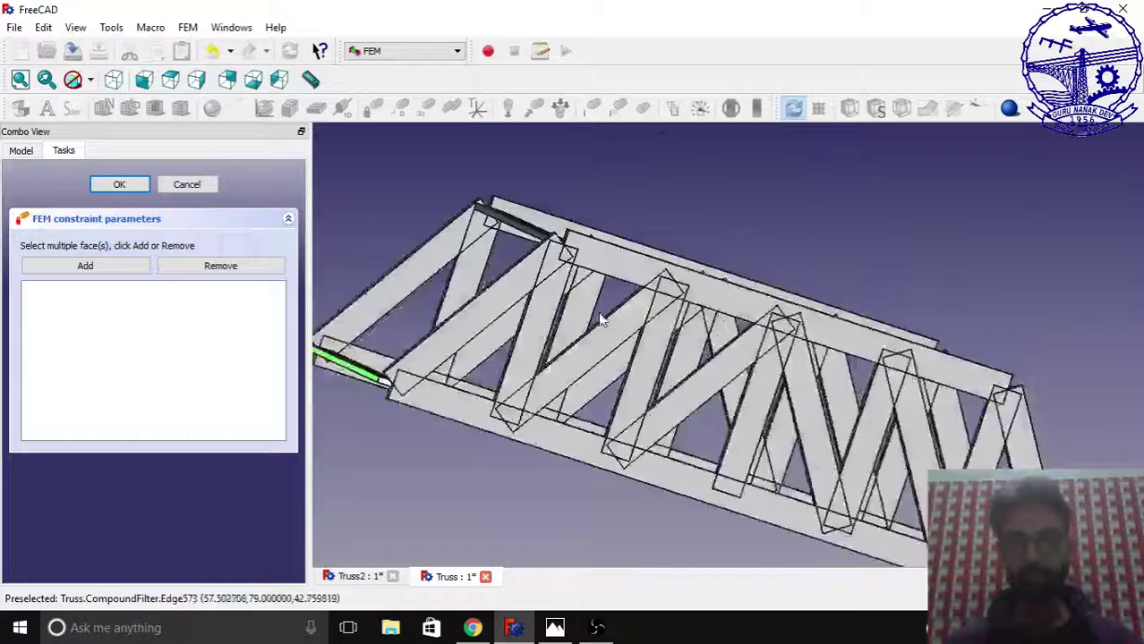
pyautogui.scroll(-3, 602, 320)
pyautogui.moveTo(939, 362); pyautogui.dragTo(860, 356, button='middle')
pyautogui.scroll(4, 767, 426)
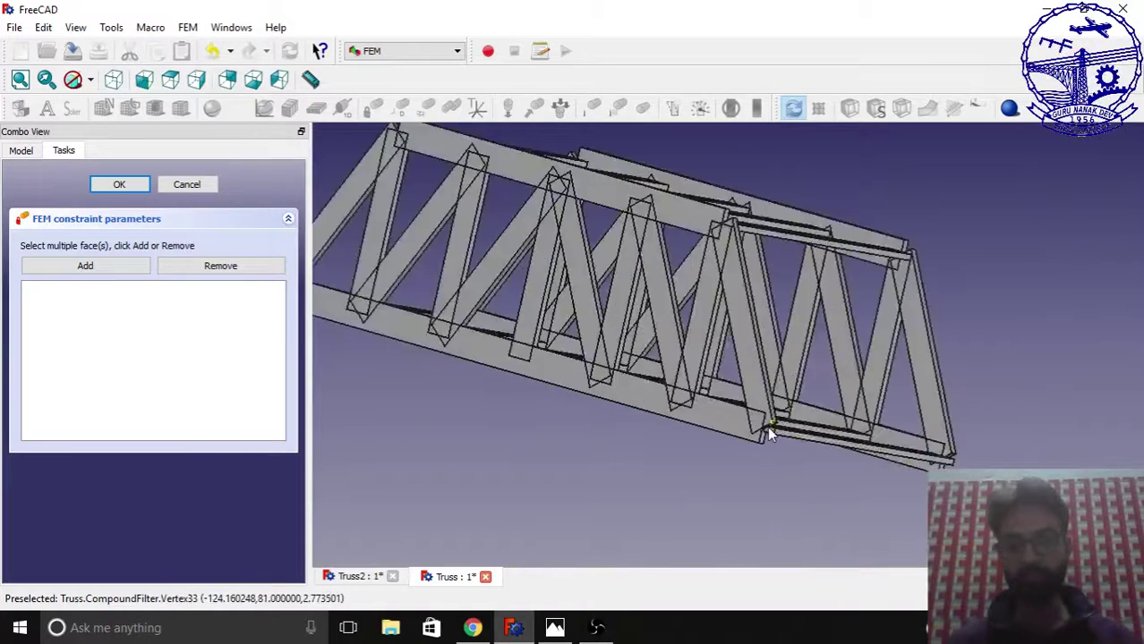
pyautogui.scroll(5, 767, 426)
pyautogui.click(765, 447)
pyautogui.click(734, 485)
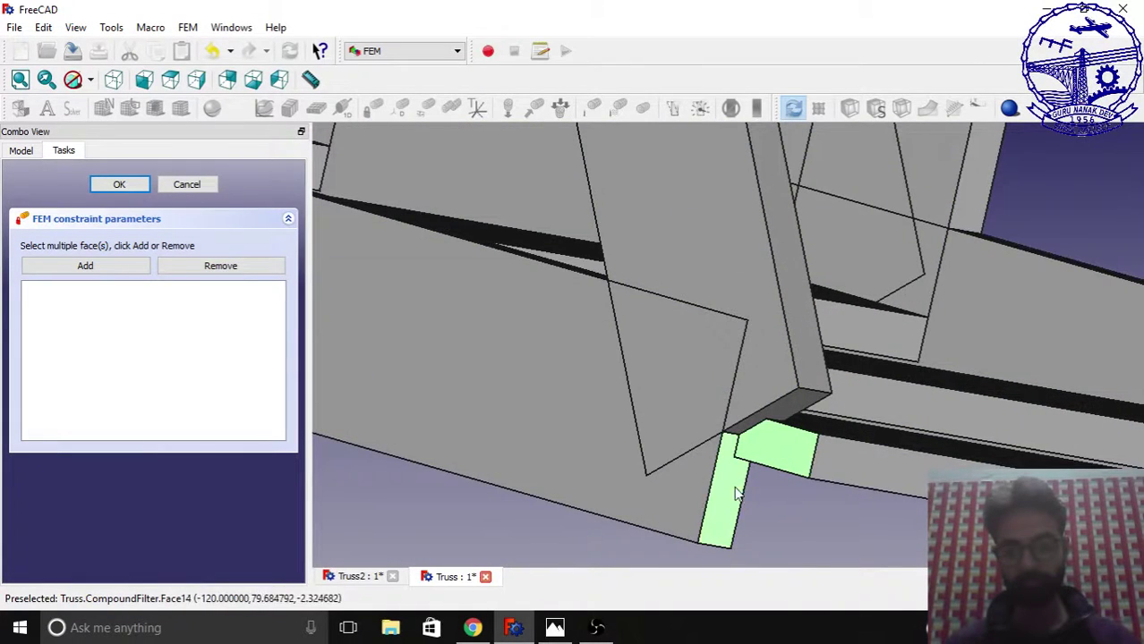
pyautogui.scroll(-6, 860, 459)
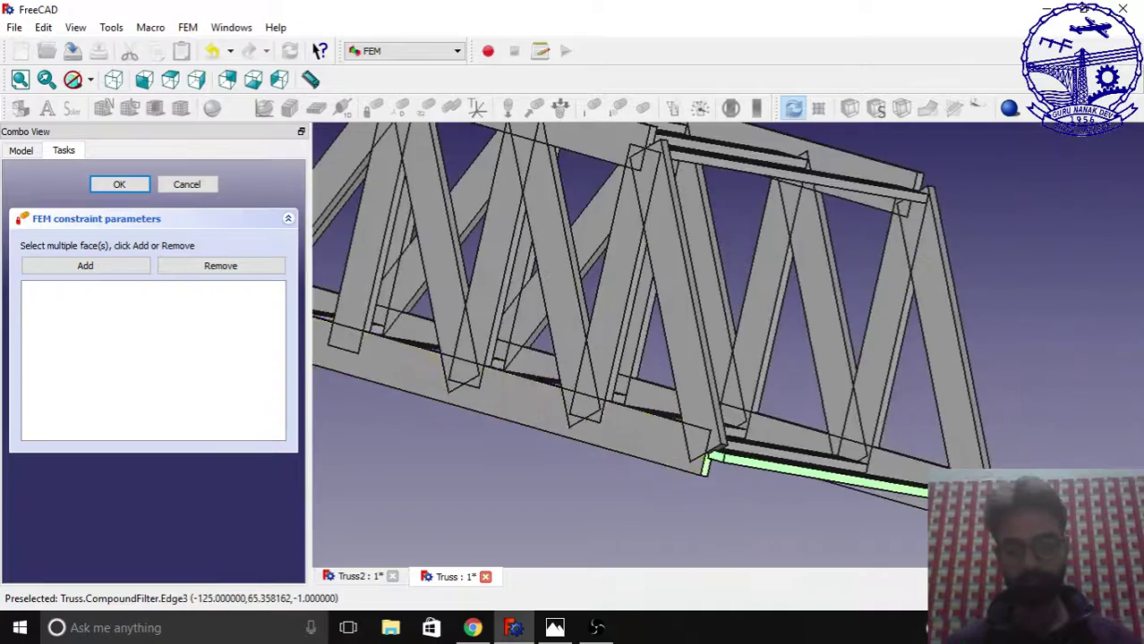
pyautogui.moveTo(860, 459); pyautogui.dragTo(849, 456, button='middle')
pyautogui.scroll(8, 755, 488)
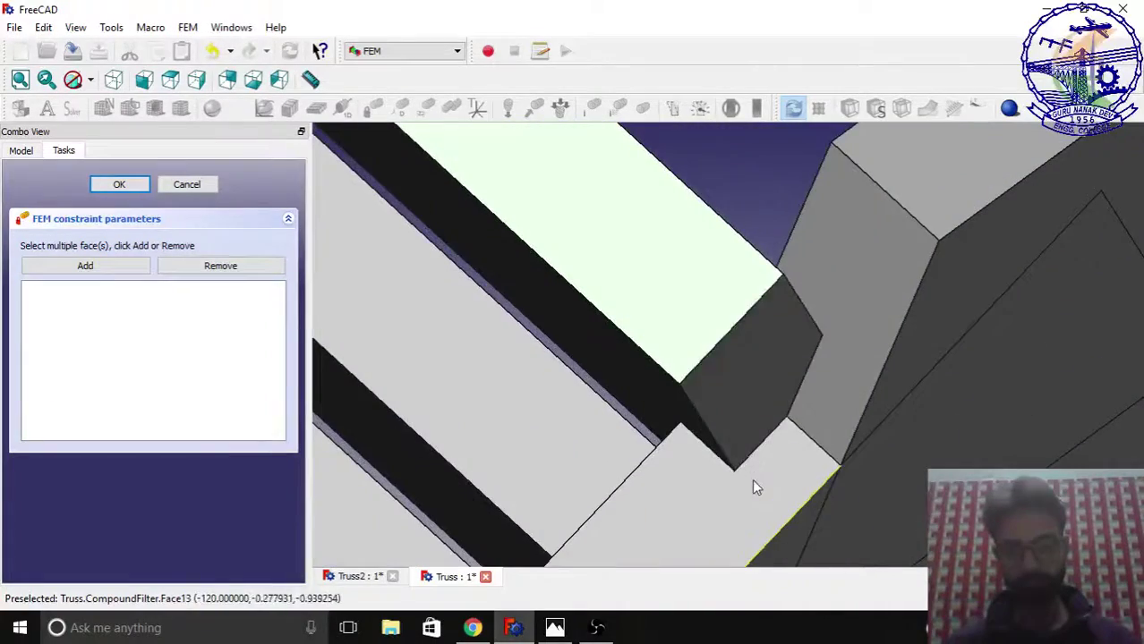
pyautogui.click(737, 428)
pyautogui.click(660, 388)
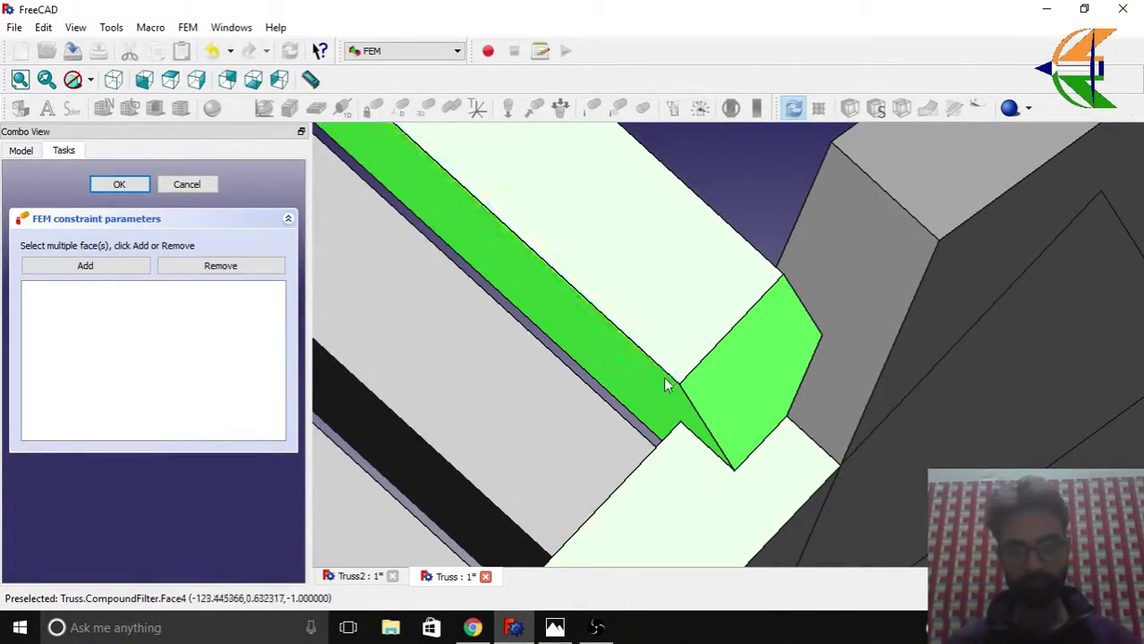
# Add the chosen faces to the fixed constraint and confirm it.
pyautogui.click(81, 267)
pyautogui.click(121, 184)
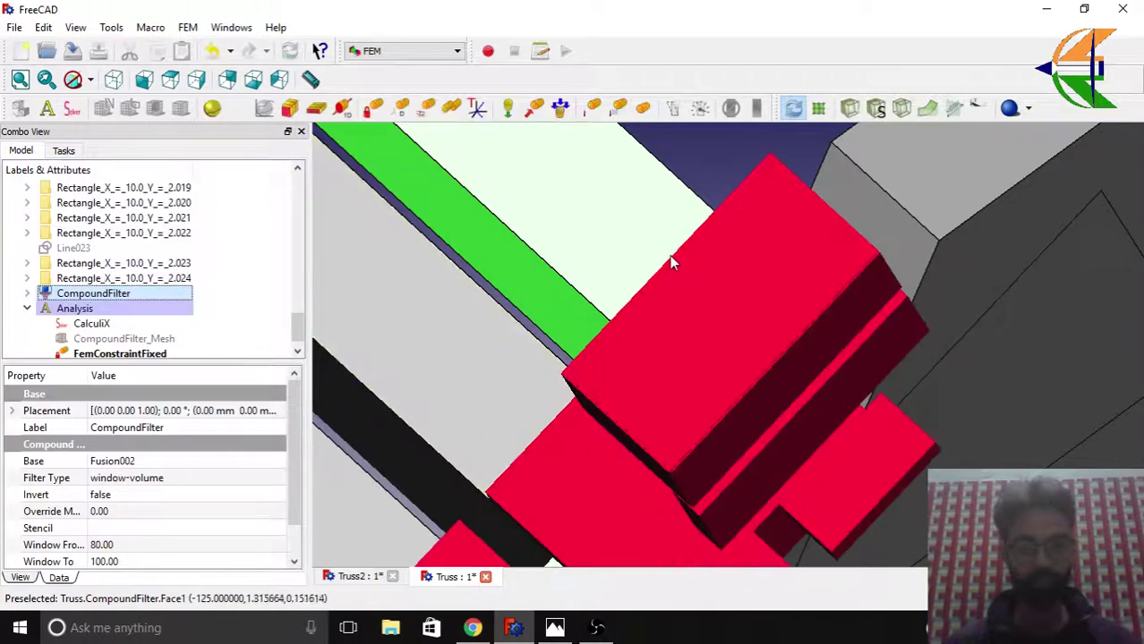
pyautogui.scroll(-8, 670, 262)
pyautogui.click(585, 369)
pyautogui.moveTo(577, 386); pyautogui.dragTo(561, 305, button='middle')
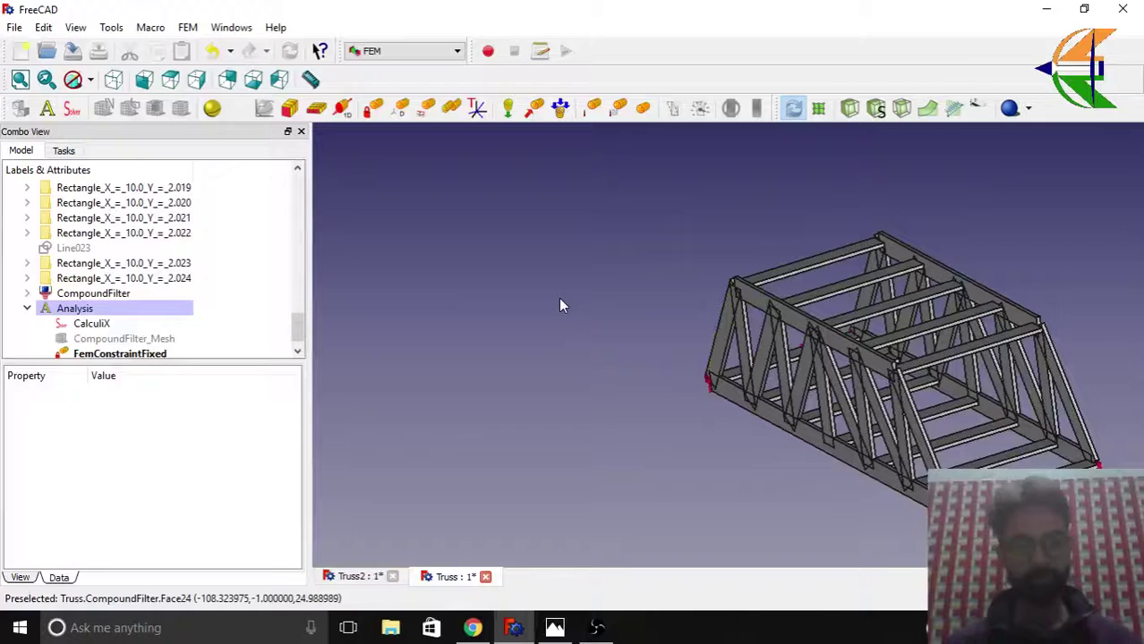
# Create a force constraint with a reversed 600 area load and pick the first deck face.
pyautogui.click(535, 109)
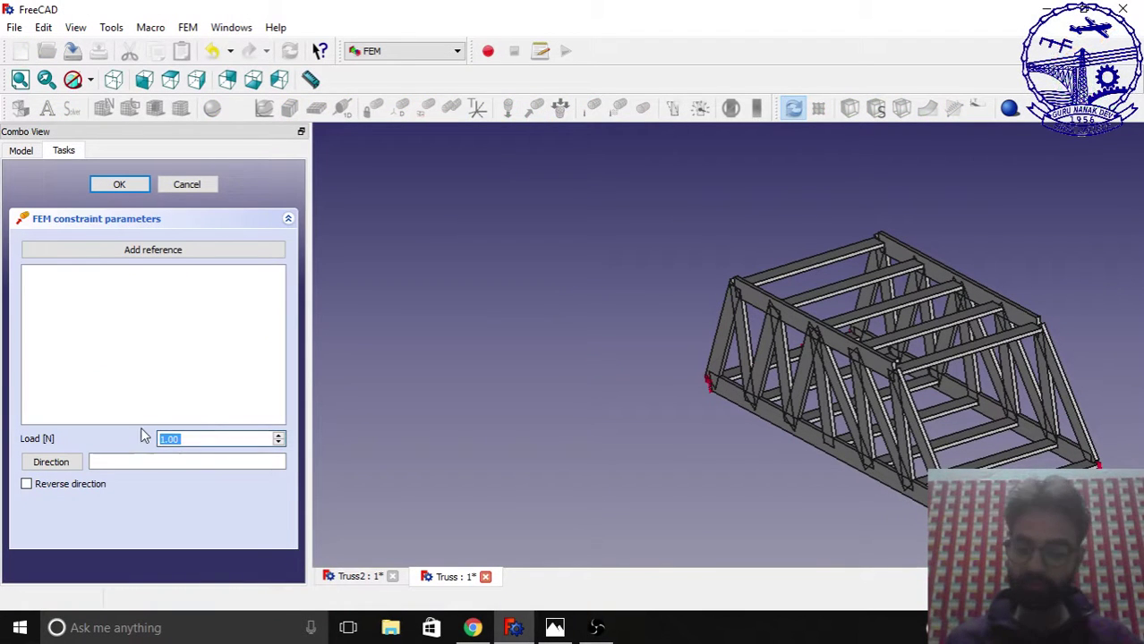
pyautogui.write('60')
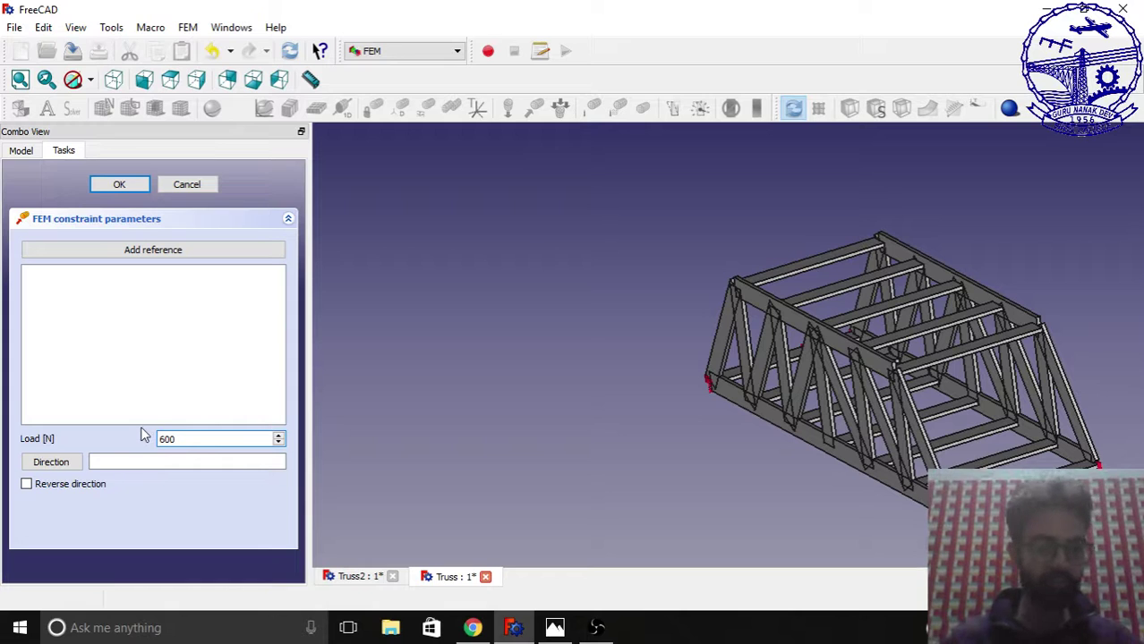
pyautogui.click(27, 484)
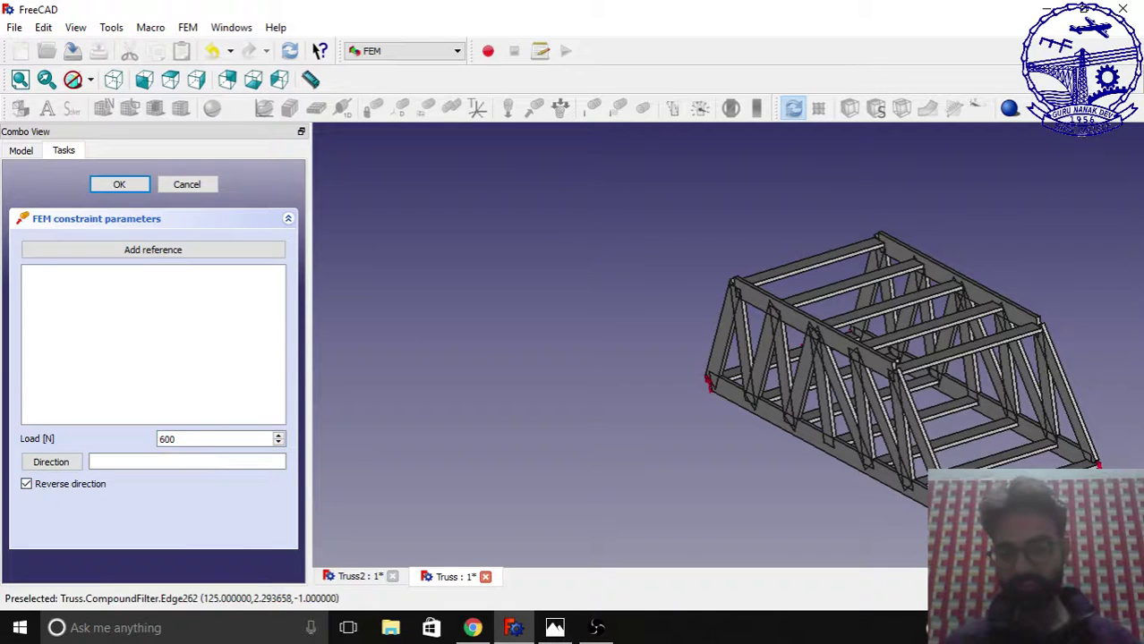
pyautogui.scroll(5, 1107, 450)
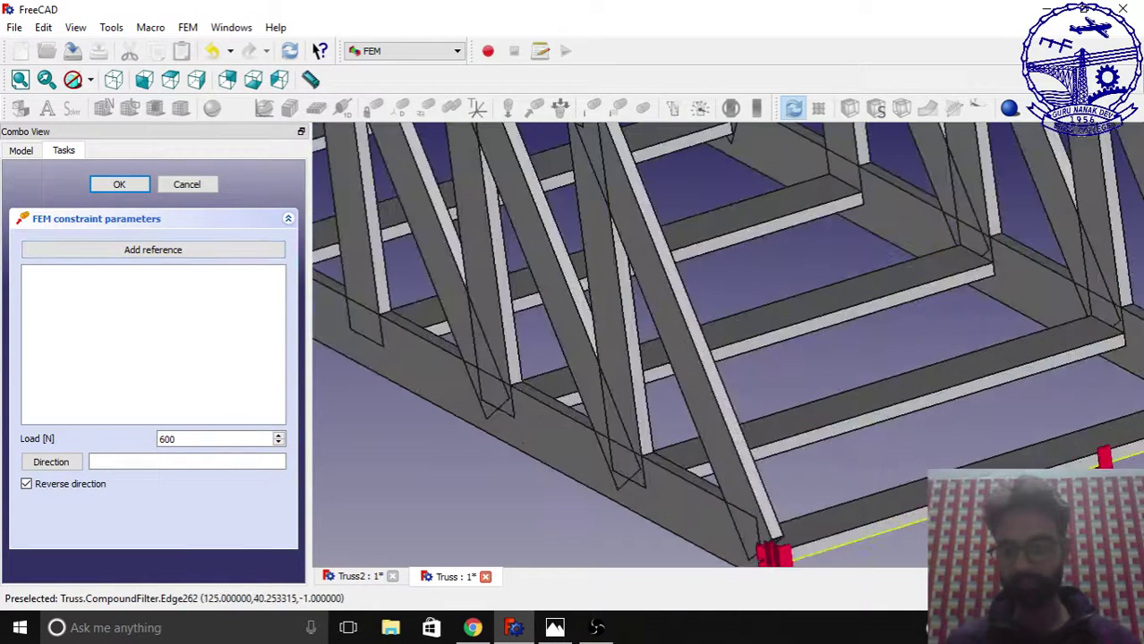
pyautogui.click(850, 510)
# Add four more deck crossbeam faces as load references.
pyautogui.click(187, 257)
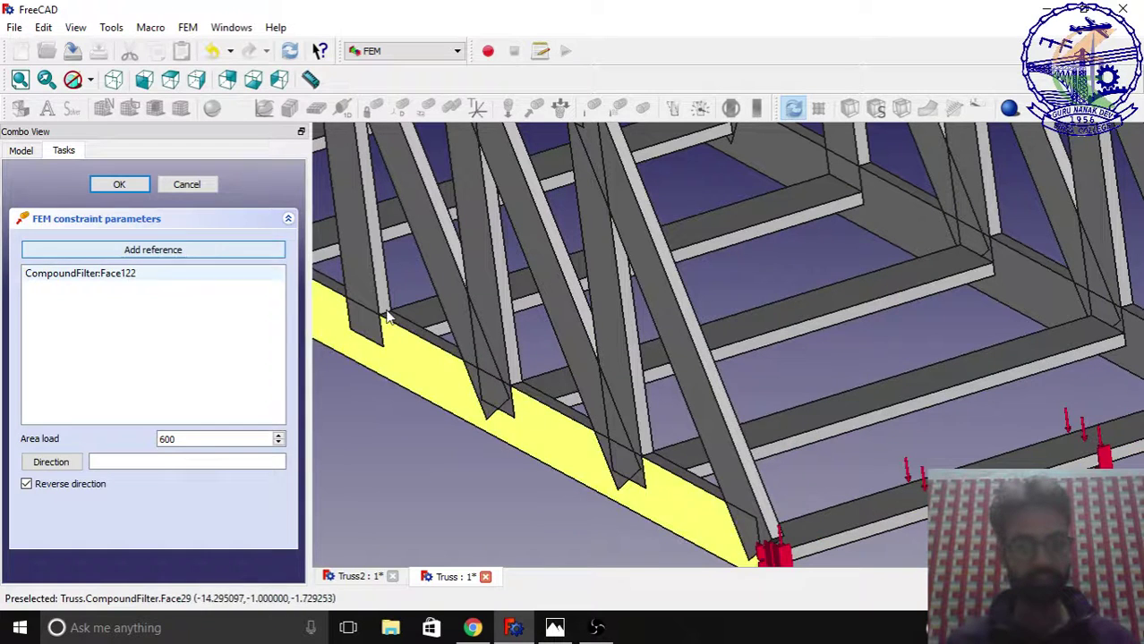
pyautogui.click(830, 409)
pyautogui.click(172, 251)
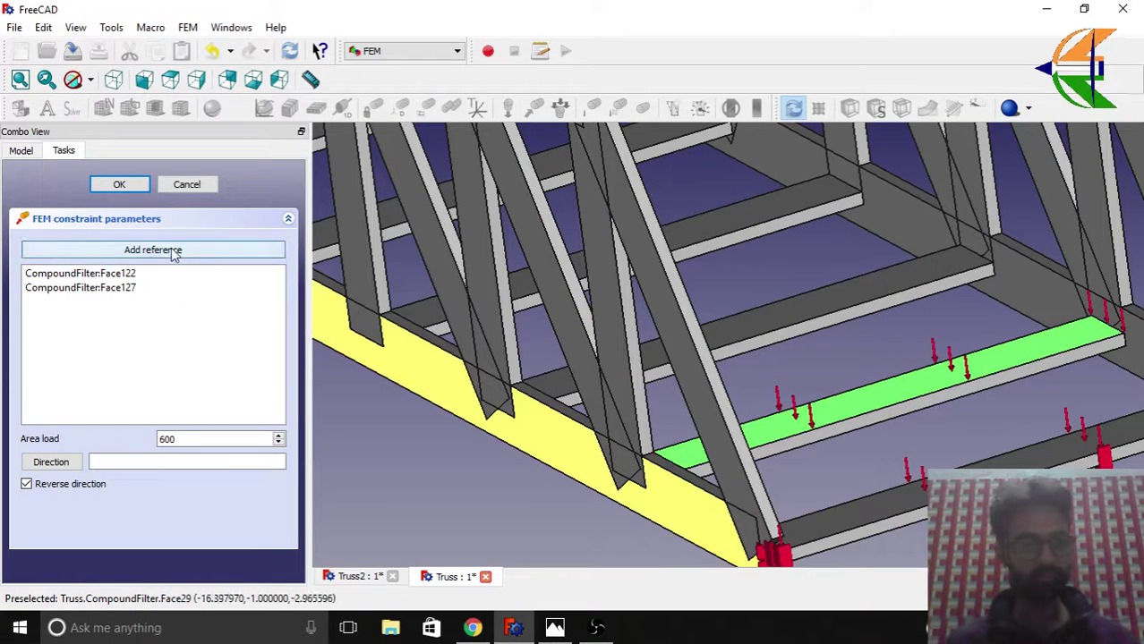
pyautogui.click(810, 313)
pyautogui.click(215, 257)
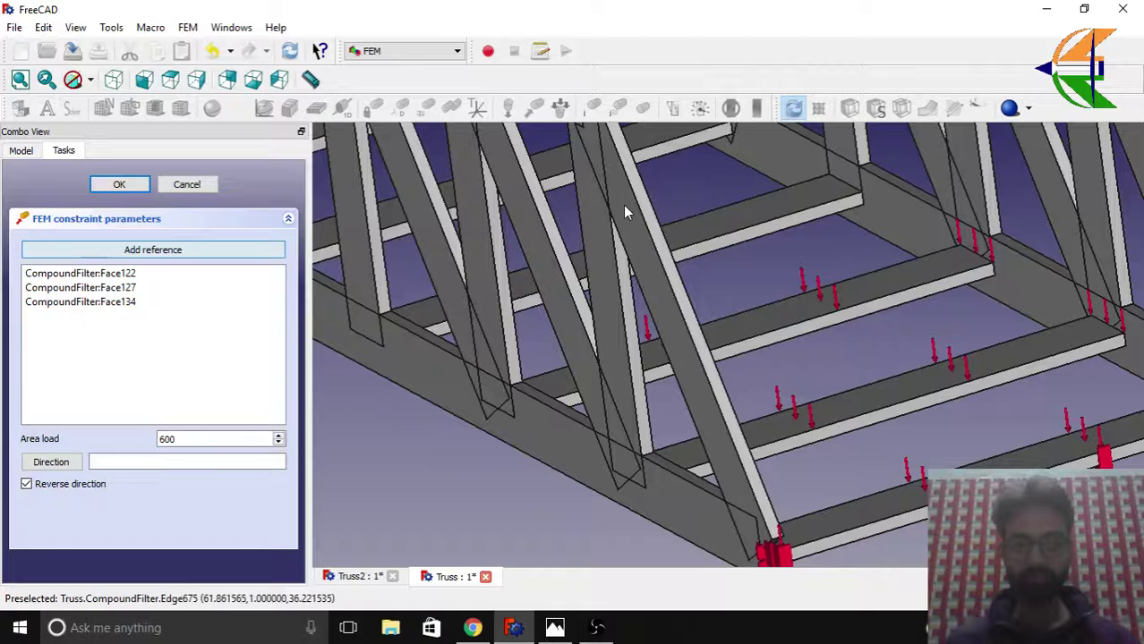
pyautogui.click(704, 225)
pyautogui.click(177, 253)
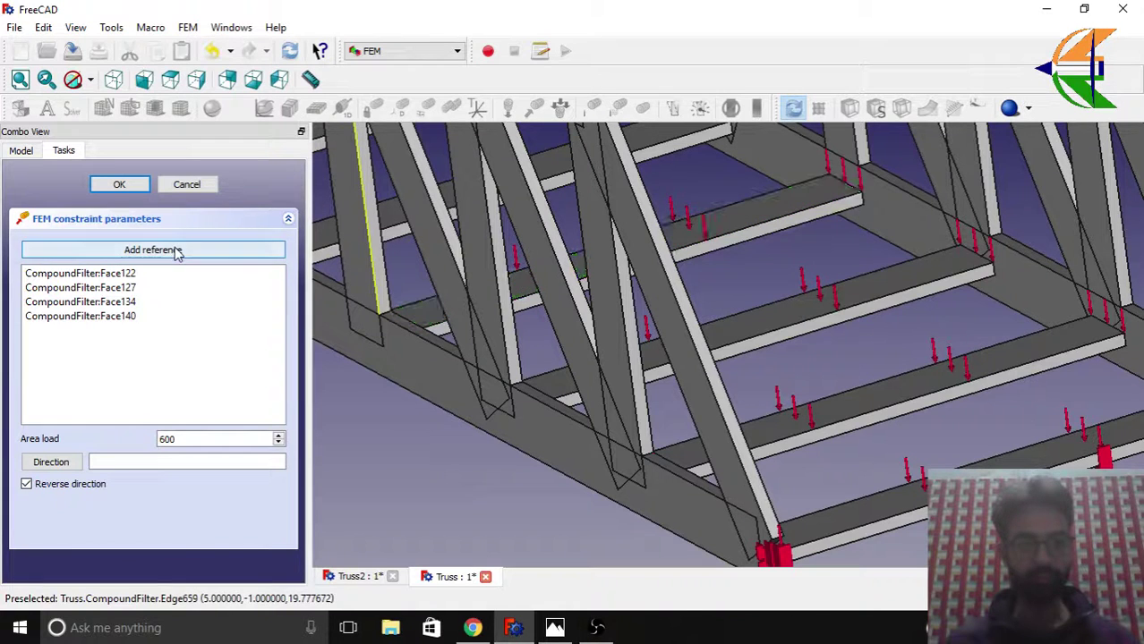
pyautogui.click(670, 143)
pyautogui.scroll(-5, 793, 386)
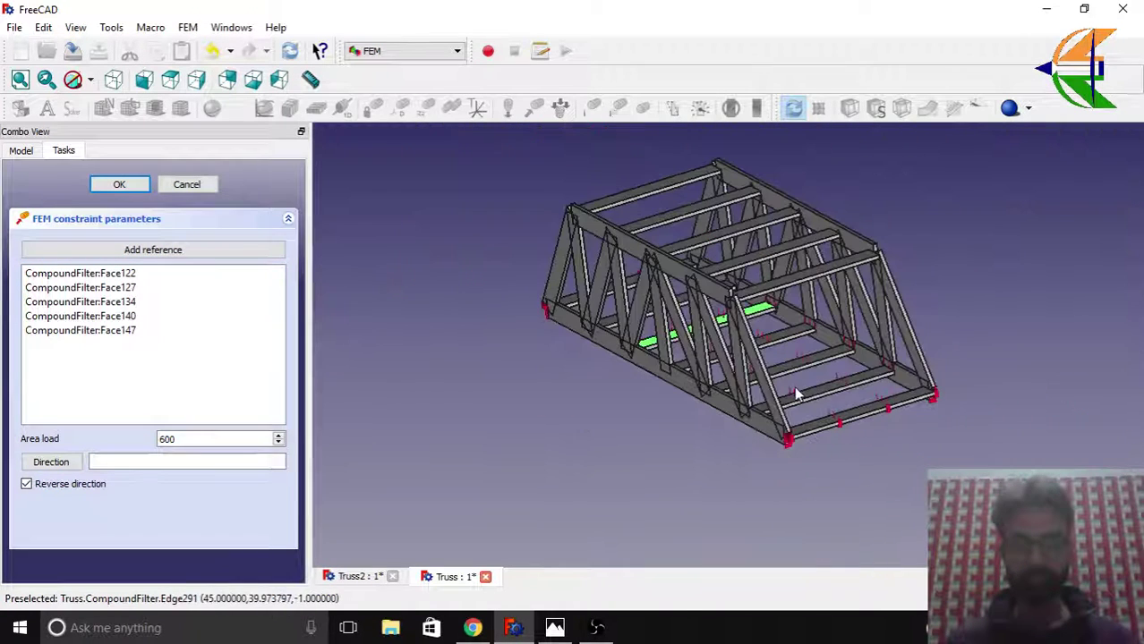
pyautogui.click(230, 252)
# Add Face154 and Face2 of the deck beams and confirm the area load.
pyautogui.scroll(6, 581, 358)
pyautogui.click(573, 394)
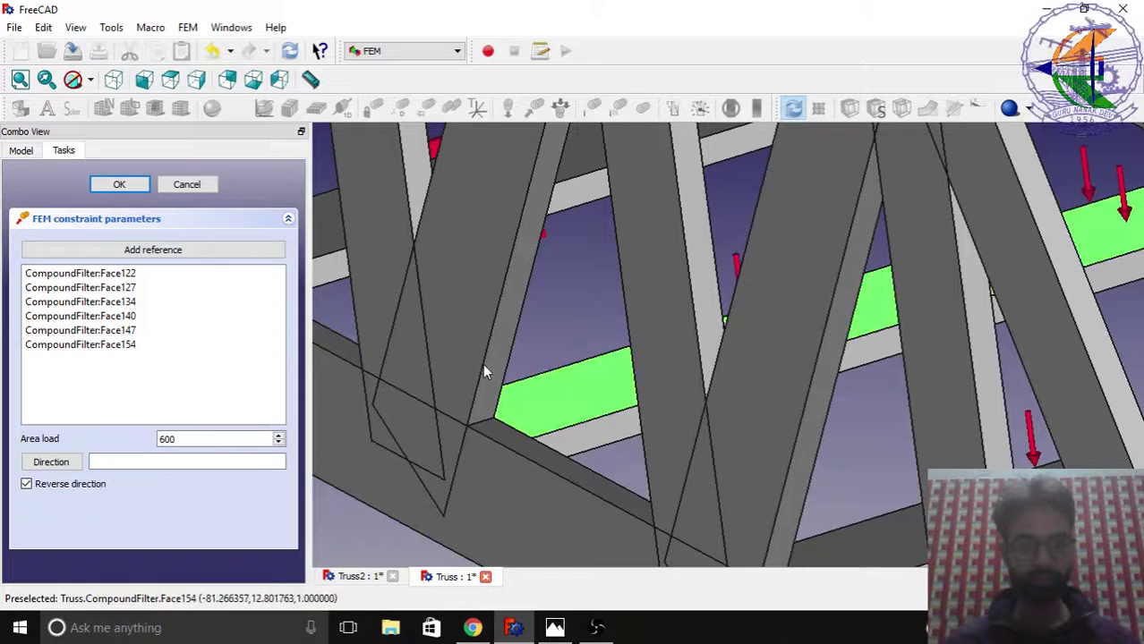
pyautogui.click(182, 254)
pyautogui.scroll(-3, 484, 356)
pyautogui.scroll(3, 484, 356)
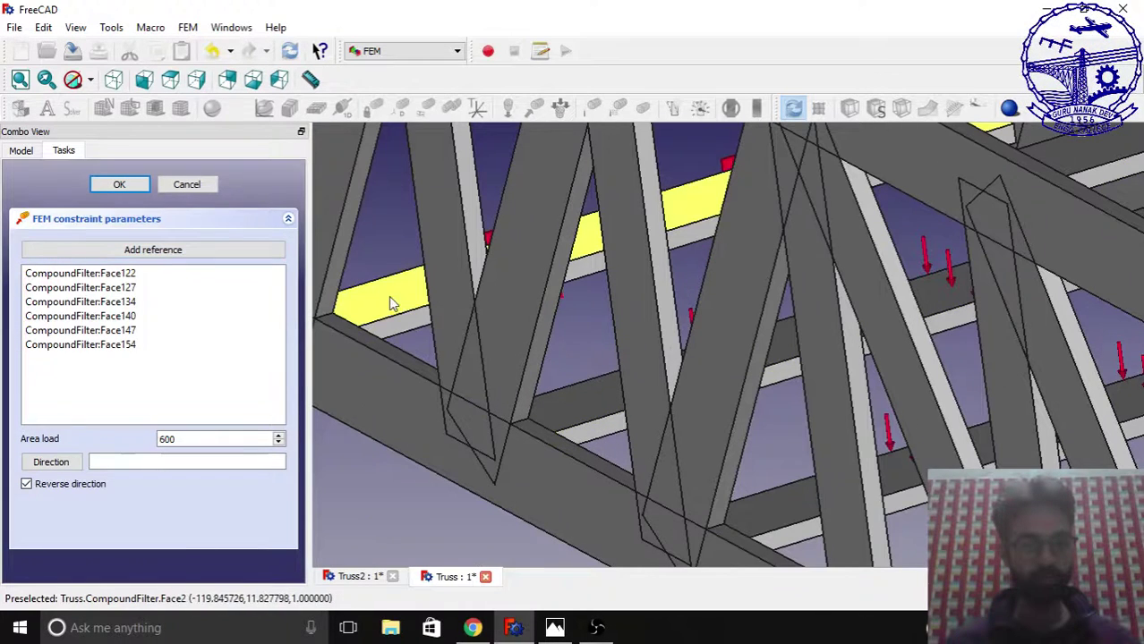
pyautogui.click(384, 300)
pyautogui.click(119, 184)
pyautogui.scroll(-10, 459, 320)
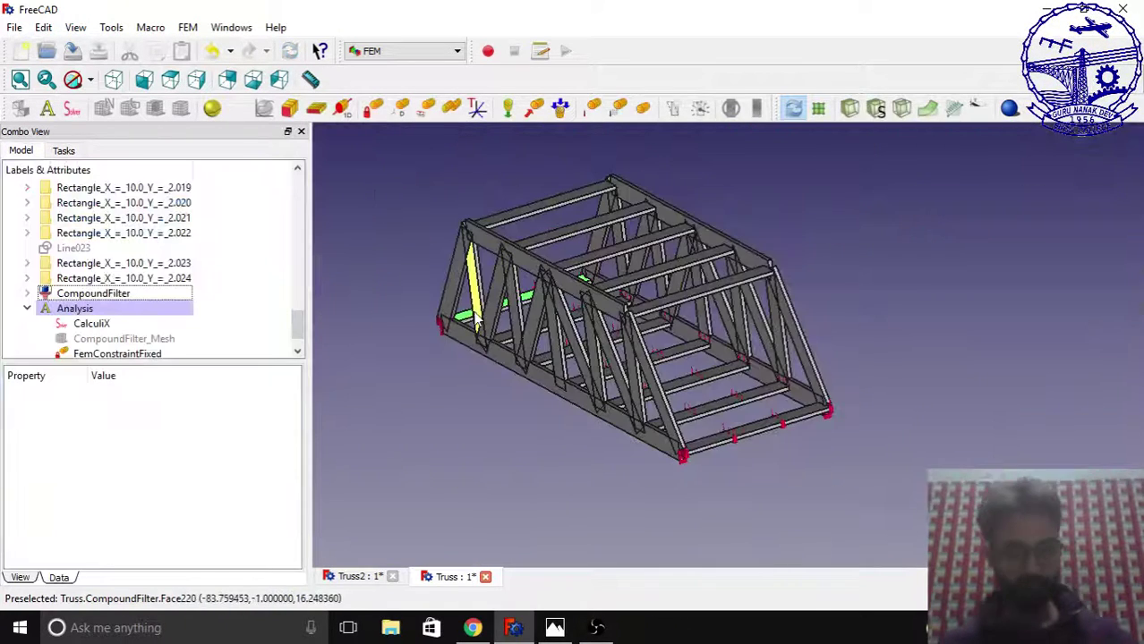
pyautogui.moveTo(537, 358); pyautogui.dragTo(630, 499, button='middle')
pyautogui.scroll(-2, 629, 499)
pyautogui.moveTo(573, 474); pyautogui.dragTo(530, 435, button='middle')
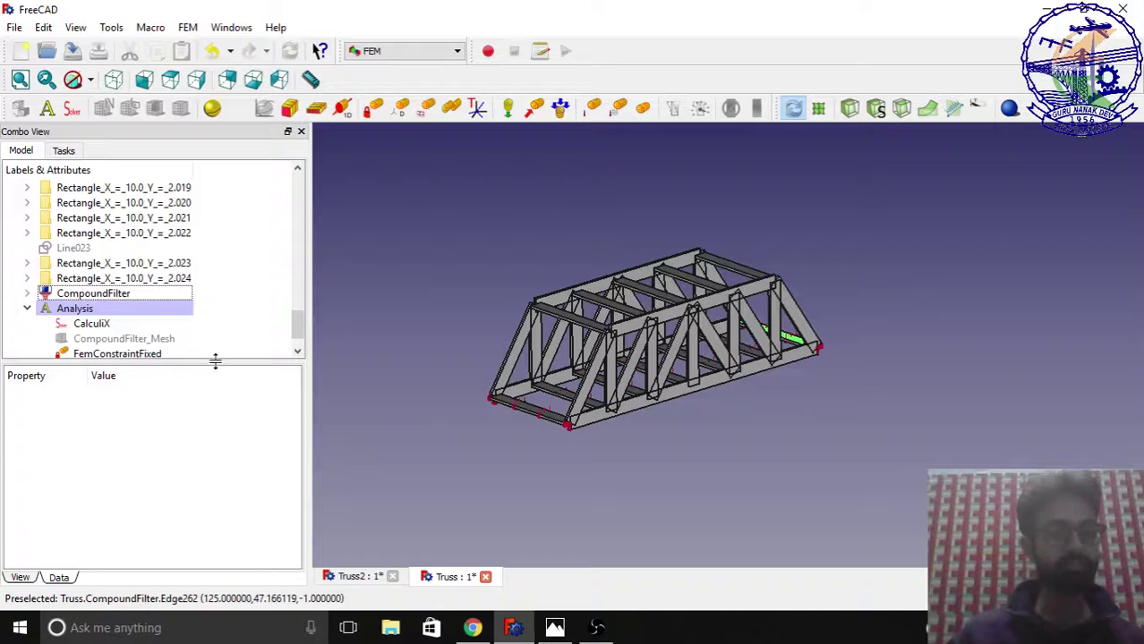
pyautogui.scroll(-1, 179, 340)
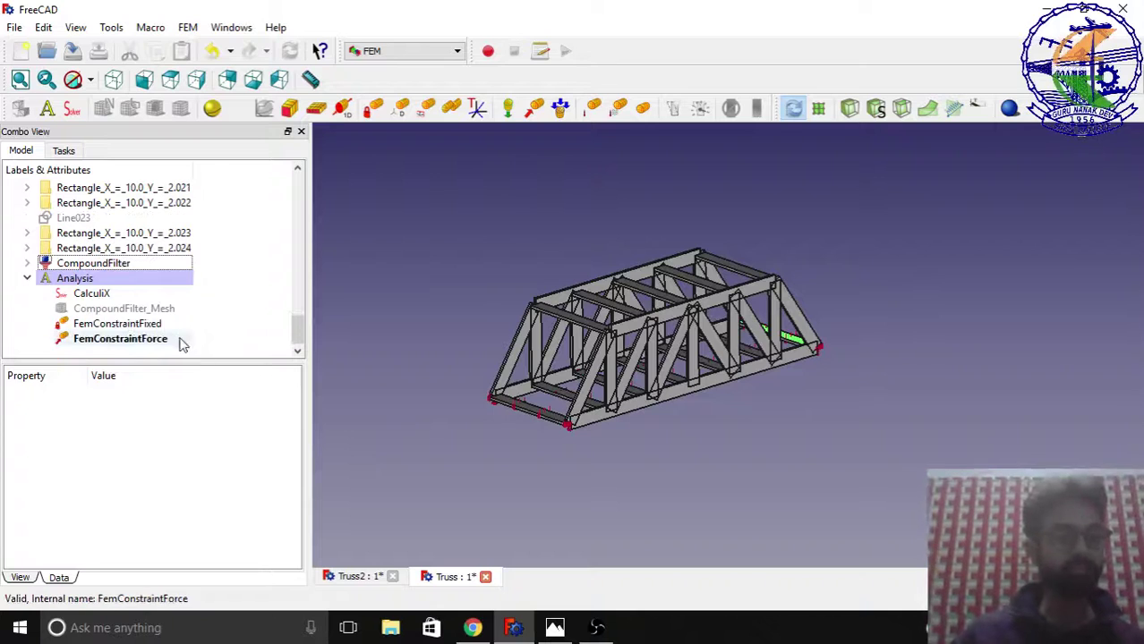
# Show the CompoundFilter_Mesh and add a Wood-Generic solid material to the truss analysis.
pyautogui.click(136, 308)
pyautogui.press('space')
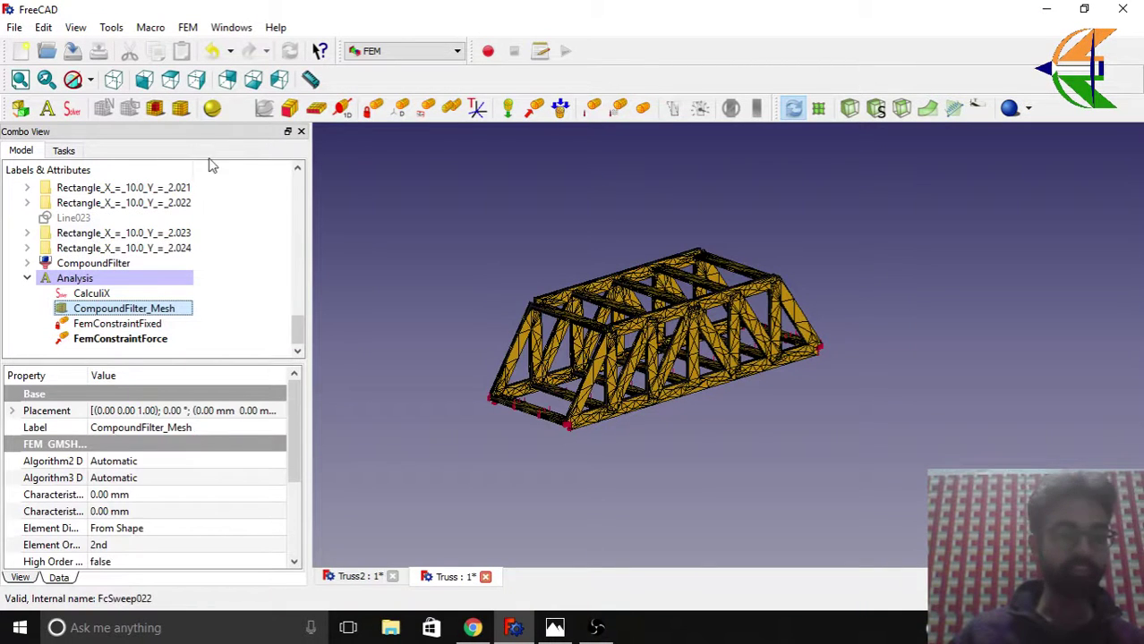
pyautogui.click(212, 108)
pyautogui.click(148, 287)
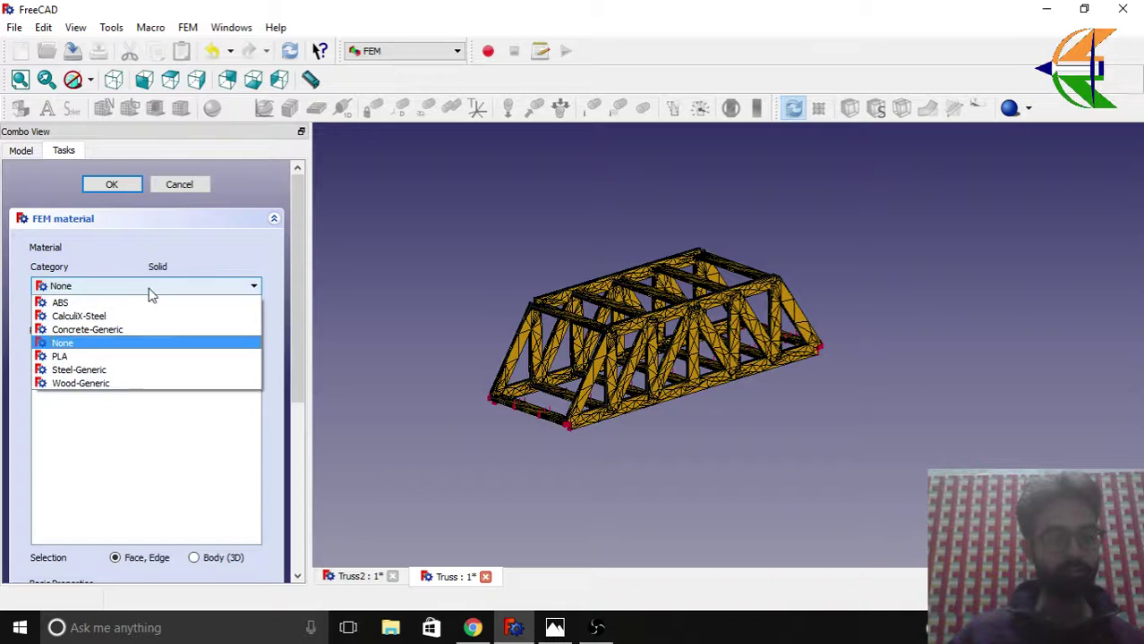
pyautogui.click(110, 377)
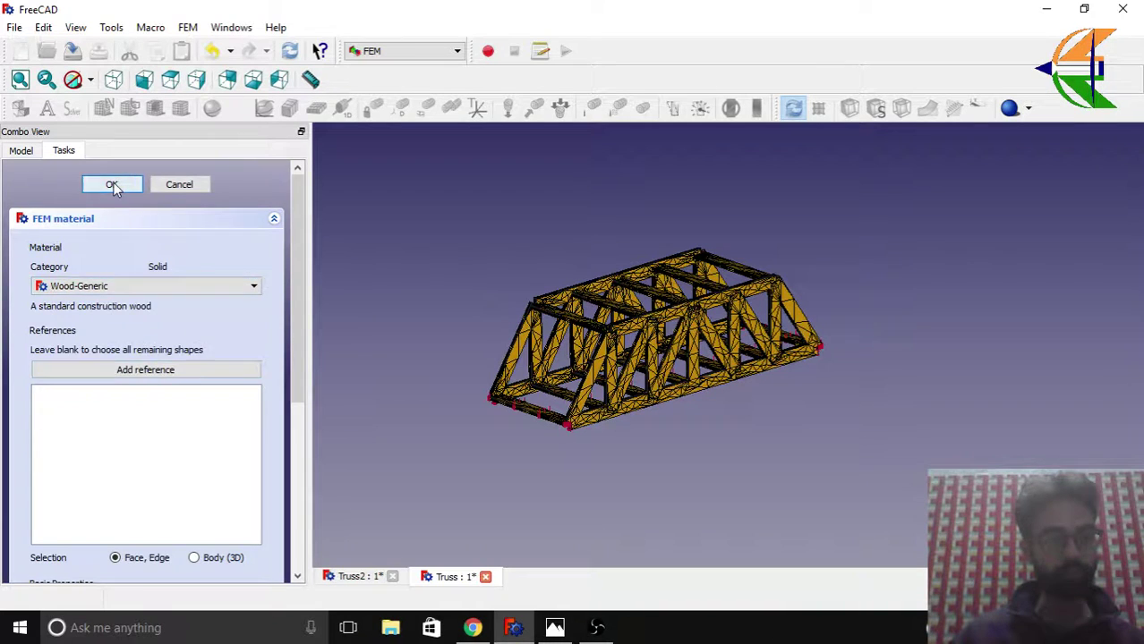
pyautogui.click(112, 186)
pyautogui.click(112, 293)
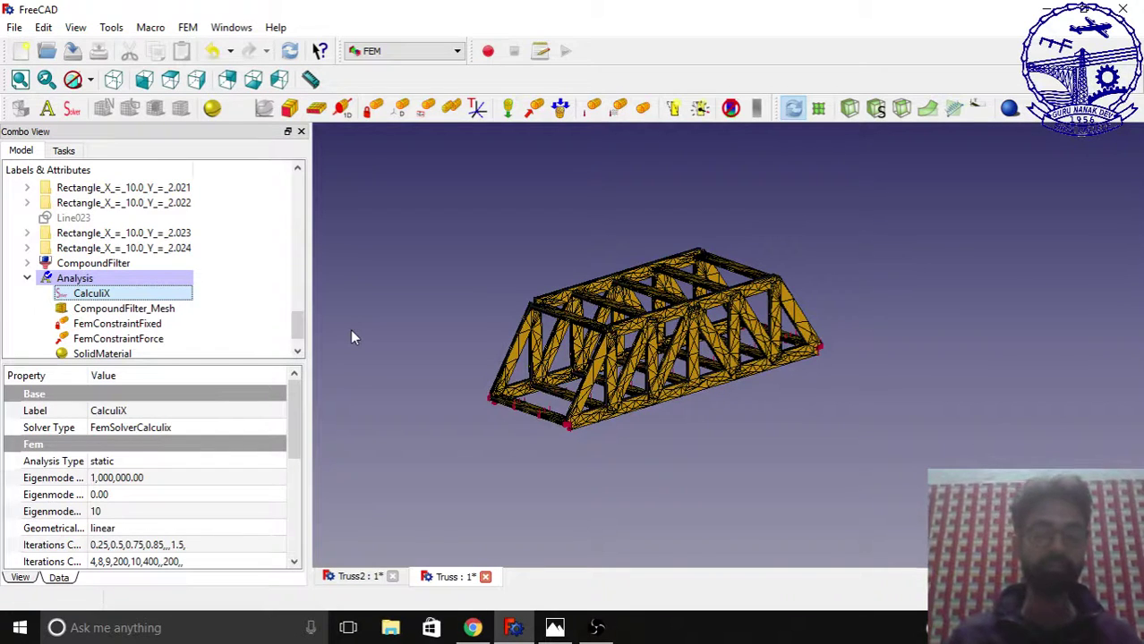
# Inspect the absolute displacement colouring (0.00 to 2.19 mm) and start scaling the deformation.
pyautogui.scroll(-1, 299, 342)
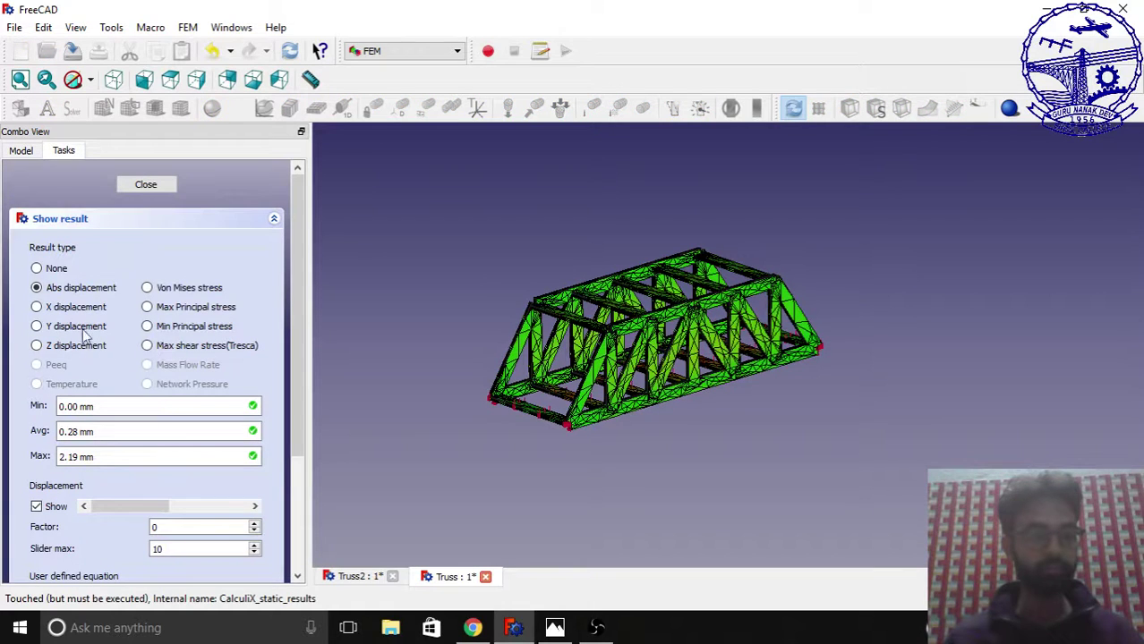
pyautogui.moveTo(480, 466); pyautogui.dragTo(602, 347, button='middle')
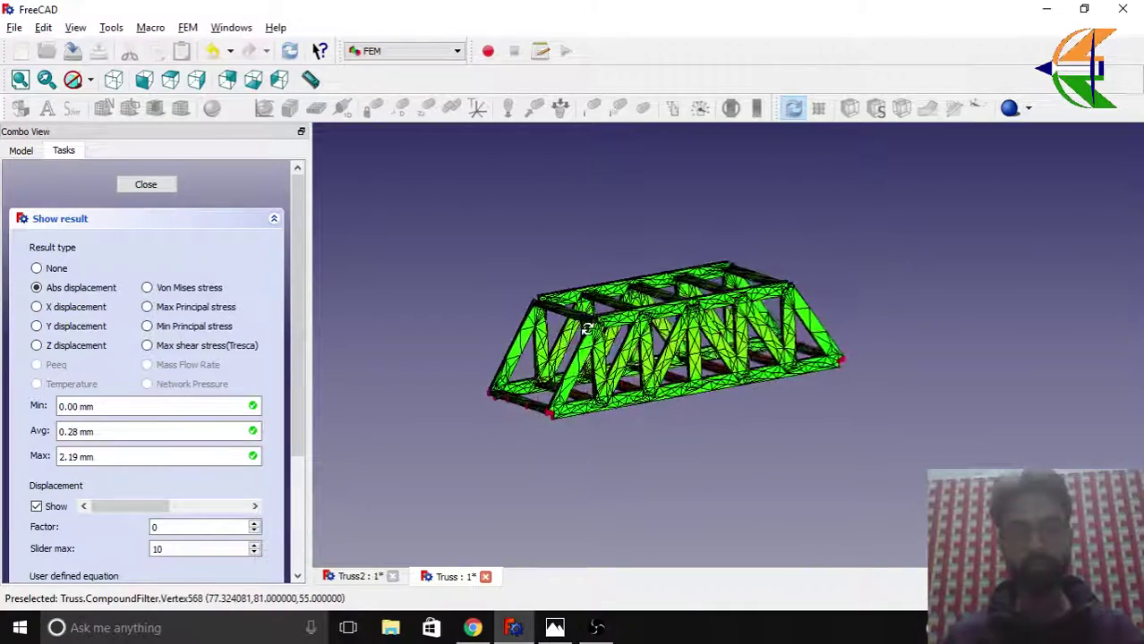
pyautogui.scroll(5, 601, 347)
pyautogui.scroll(-3, 590, 336)
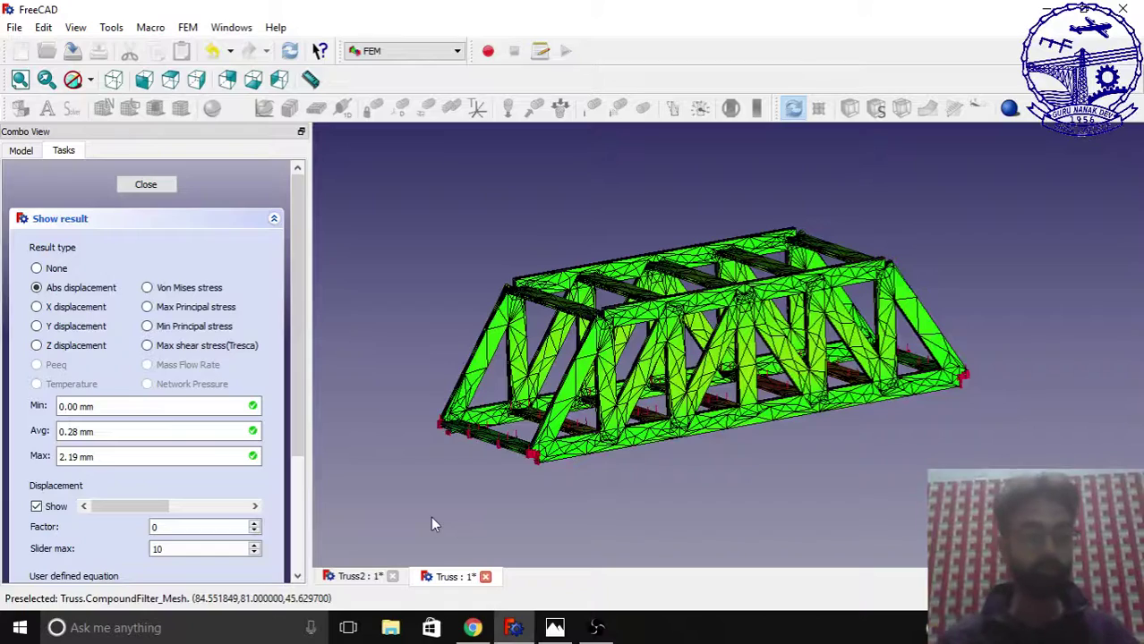
pyautogui.moveTo(605, 467); pyautogui.dragTo(637, 501, button='middle')
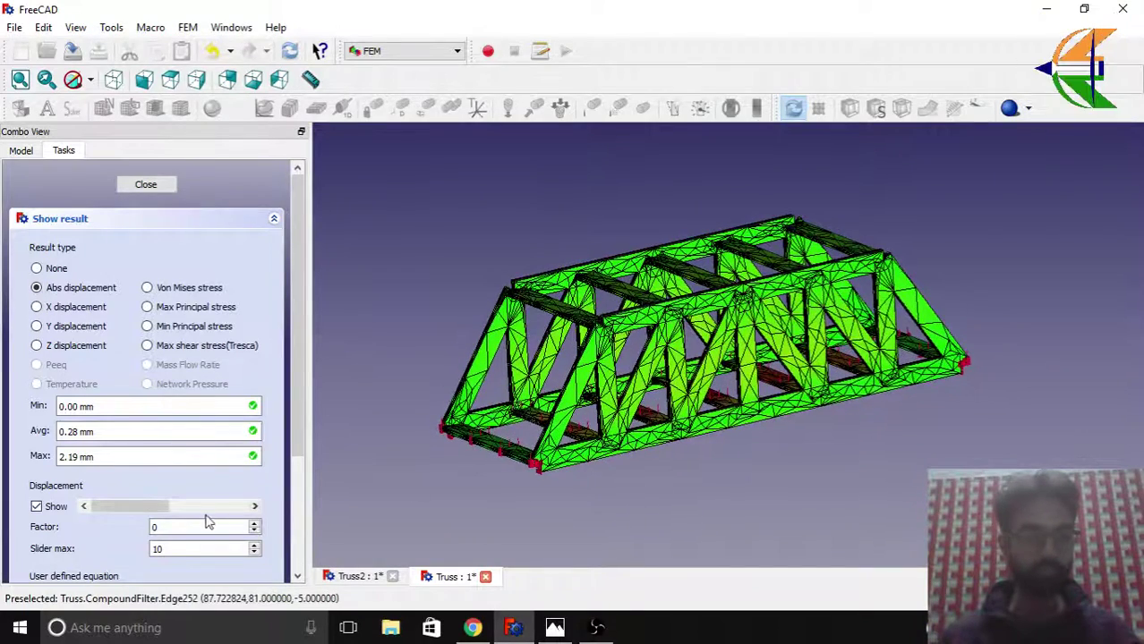
pyautogui.moveTo(122, 504)
pyautogui.mouseDown()
pyautogui.moveTo(213, 508)
pyautogui.moveTo(121, 507)
pyautogui.mouseUp()
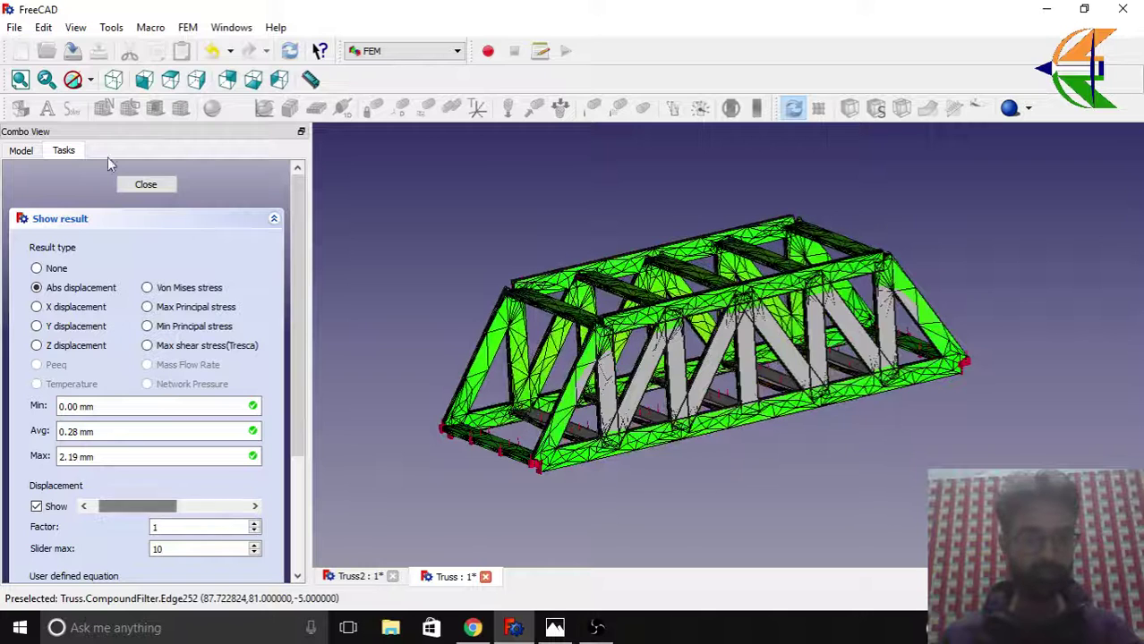
# Preview the deformation at factor 10 in right and isometric views, then close the results.
pyautogui.click(198, 80)
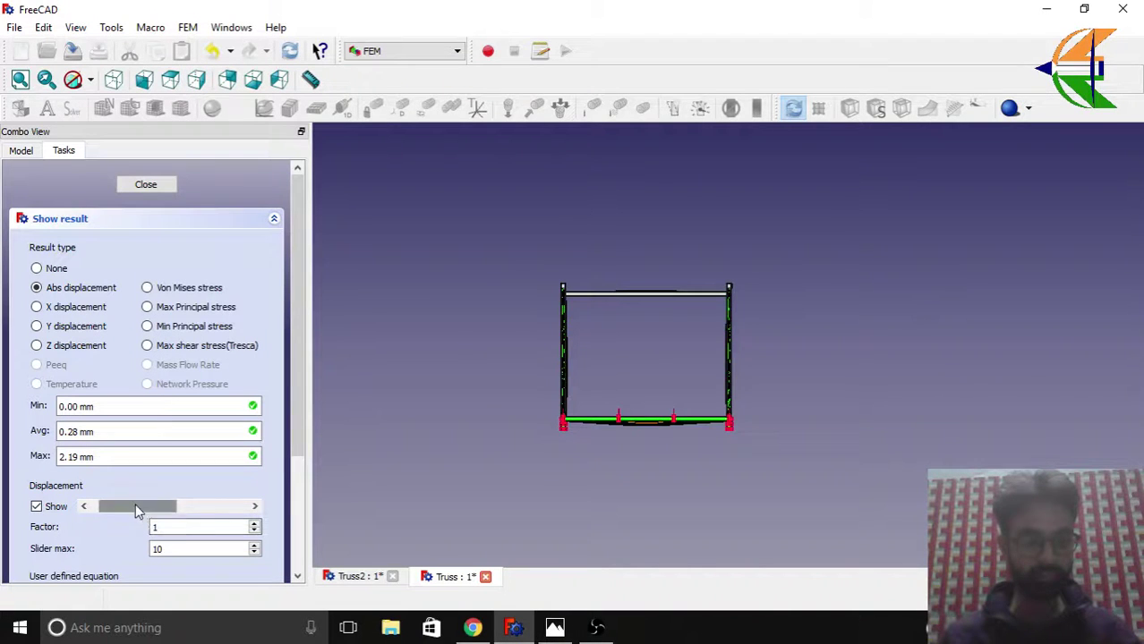
pyautogui.moveTo(136, 510); pyautogui.dragTo(202, 508)
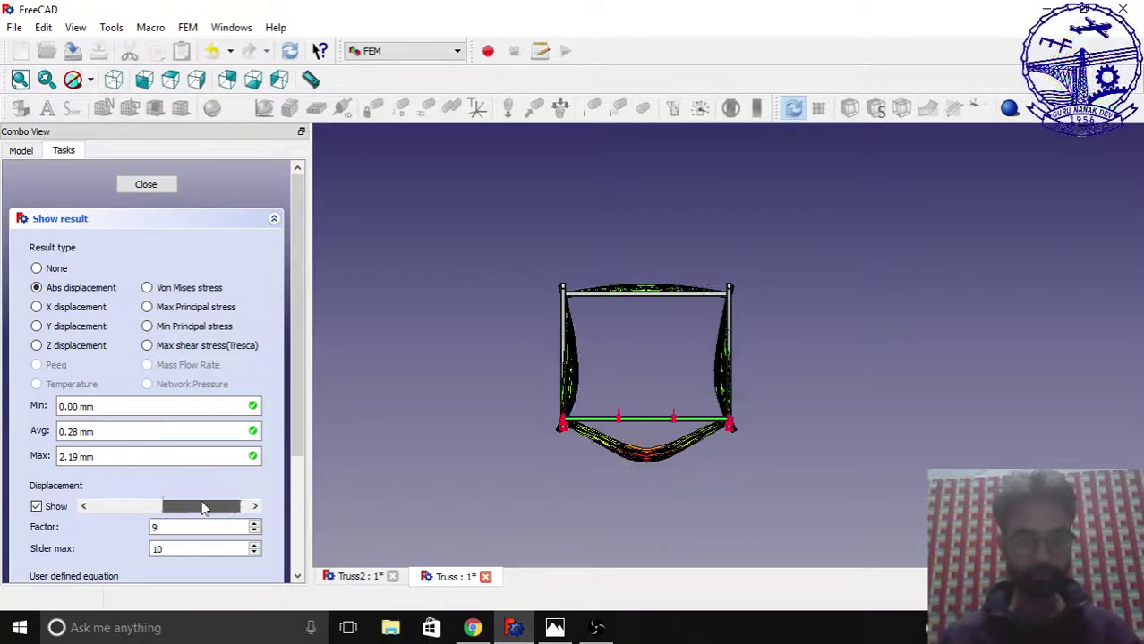
pyautogui.press('0')
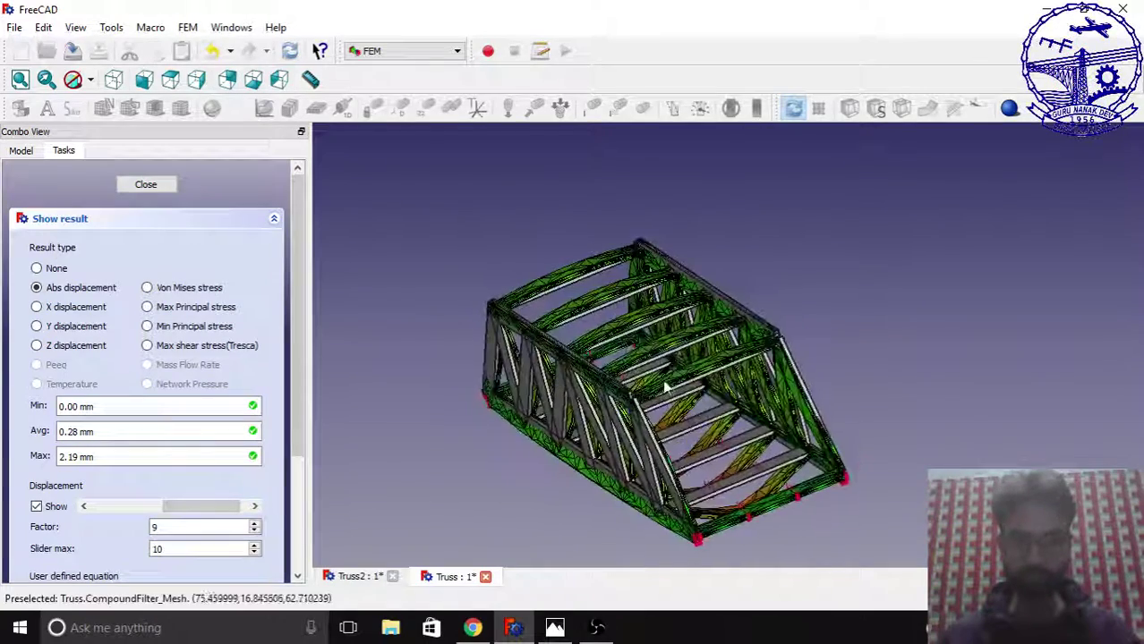
pyautogui.scroll(5, 676, 393)
pyautogui.scroll(-4, 676, 391)
pyautogui.moveTo(582, 383); pyautogui.dragTo(545, 358, button='middle')
pyautogui.scroll(-3, 593, 372)
pyautogui.moveTo(215, 509)
pyautogui.mouseDown()
pyautogui.moveTo(146, 510)
pyautogui.moveTo(202, 523)
pyautogui.moveTo(129, 523)
pyautogui.moveTo(206, 510)
pyautogui.mouseUp()
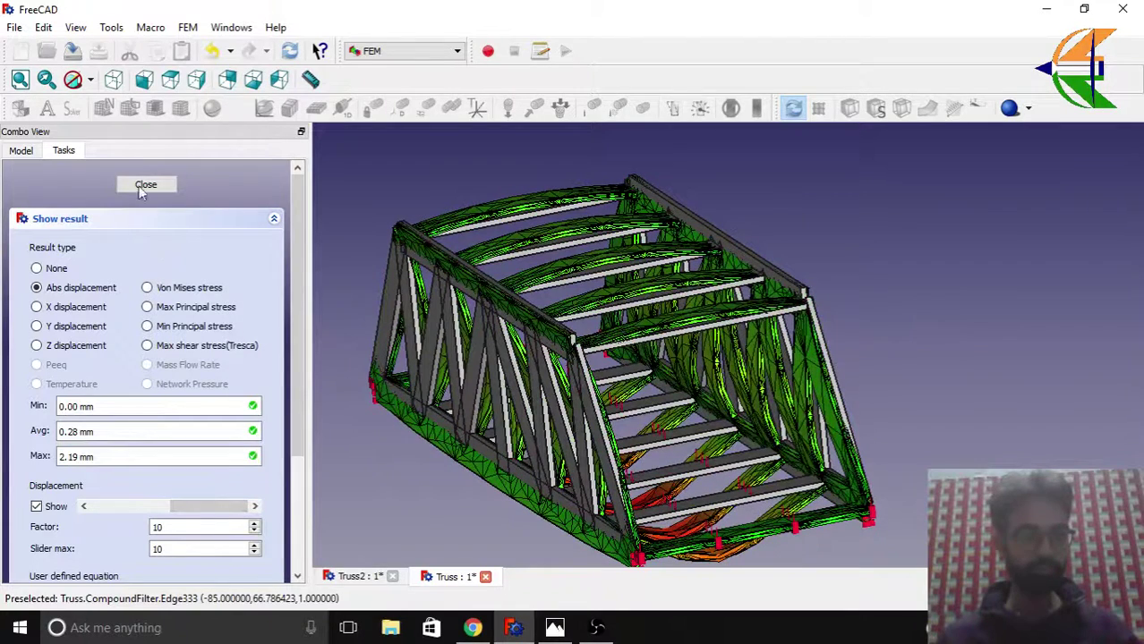
pyautogui.click(146, 186)
# Orbit the Truss bridge to a side perspective and switch to the Truss2 document.
pyautogui.scroll(-5, 726, 345)
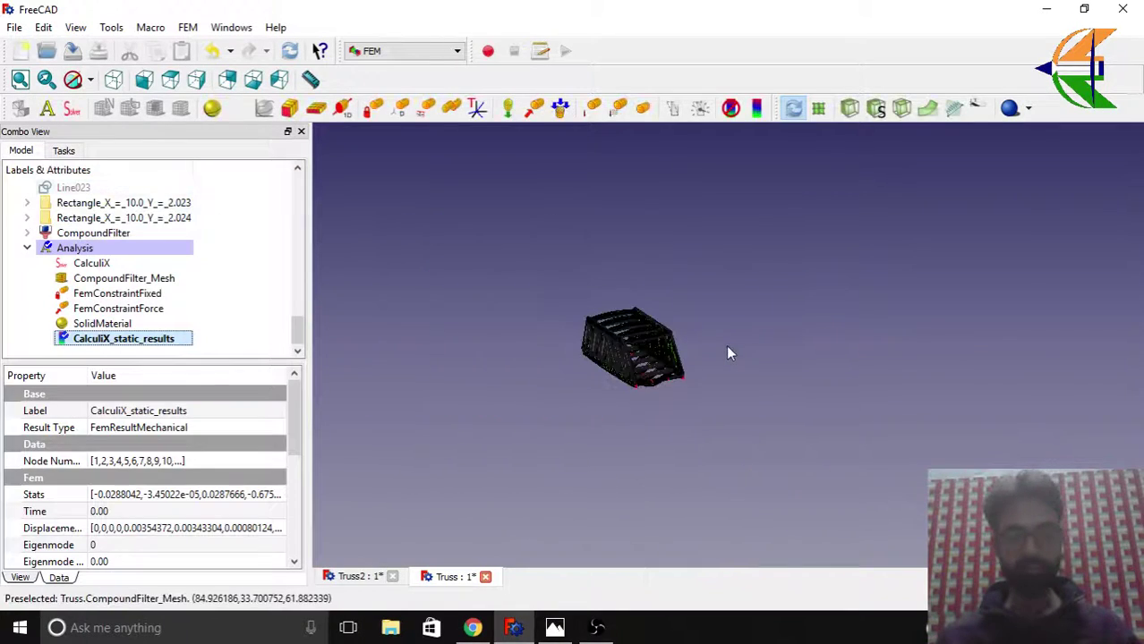
pyautogui.scroll(5, 630, 365)
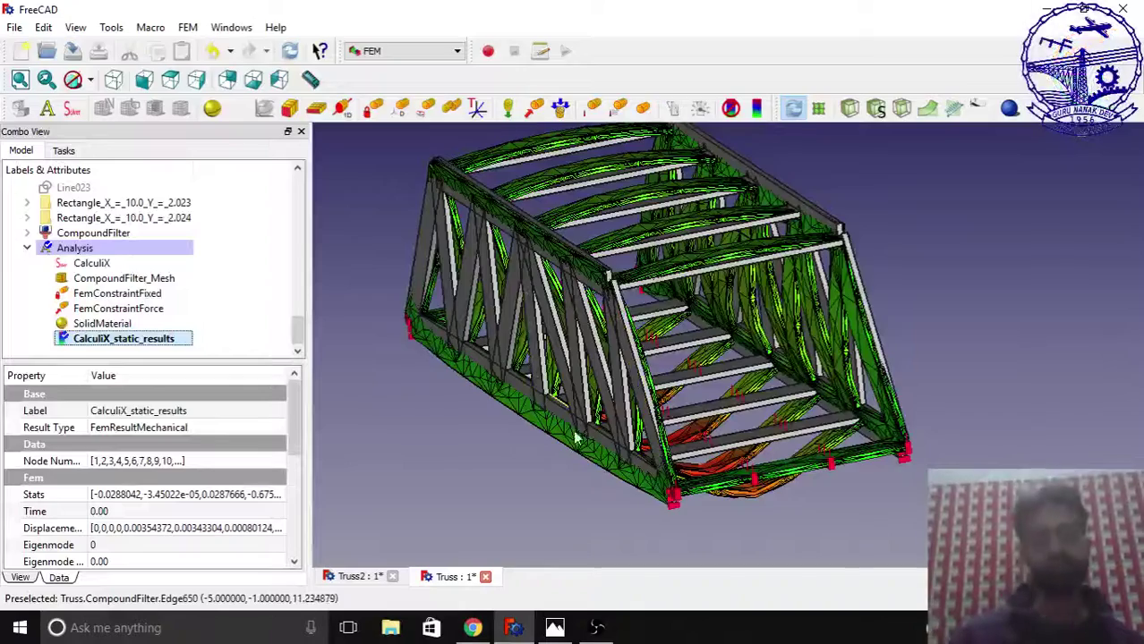
pyautogui.scroll(-2, 591, 459)
pyautogui.moveTo(591, 458); pyautogui.dragTo(685, 408, button='middle')
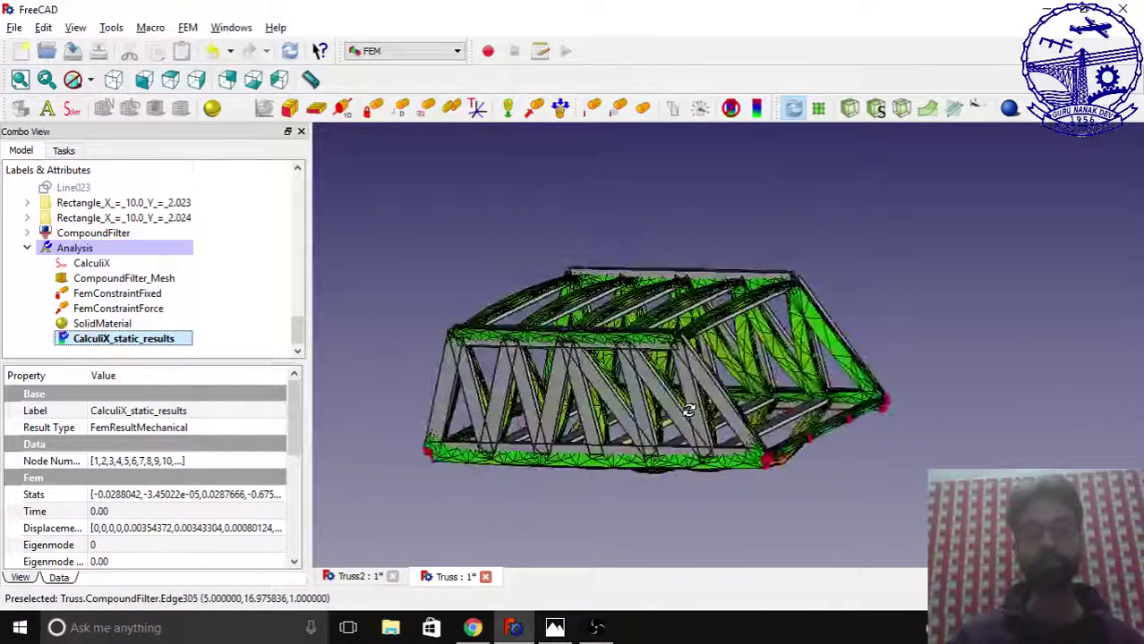
pyautogui.click(356, 577)
pyautogui.scroll(3, 440, 293)
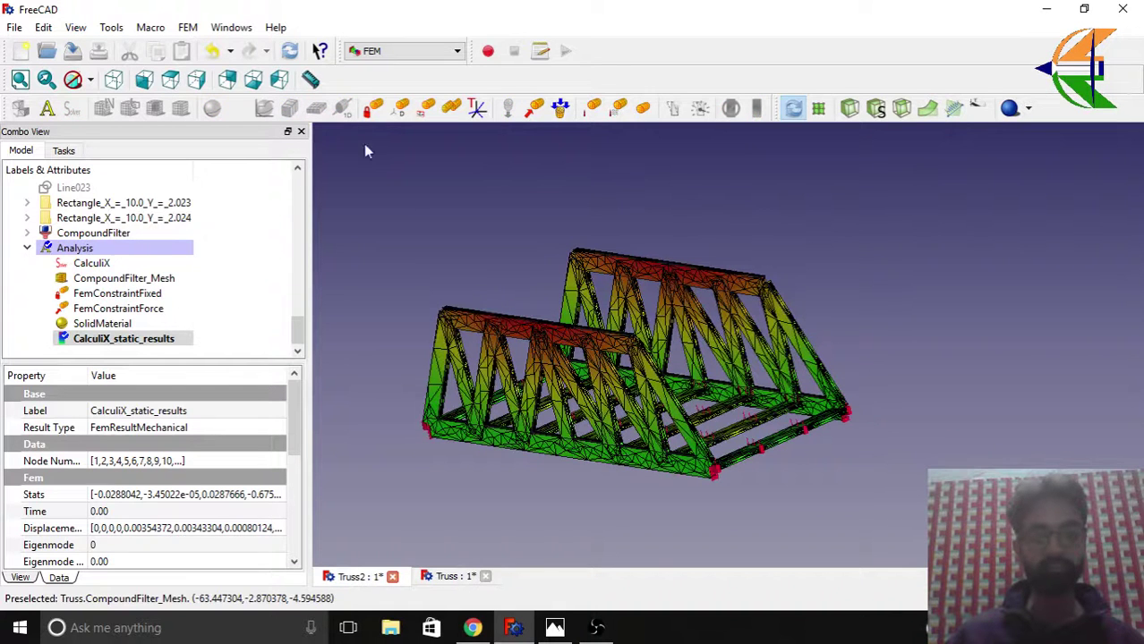
# Tile the Truss2 and Truss windows and pan each bridge into the centre of its view.
pyautogui.click(231, 27)
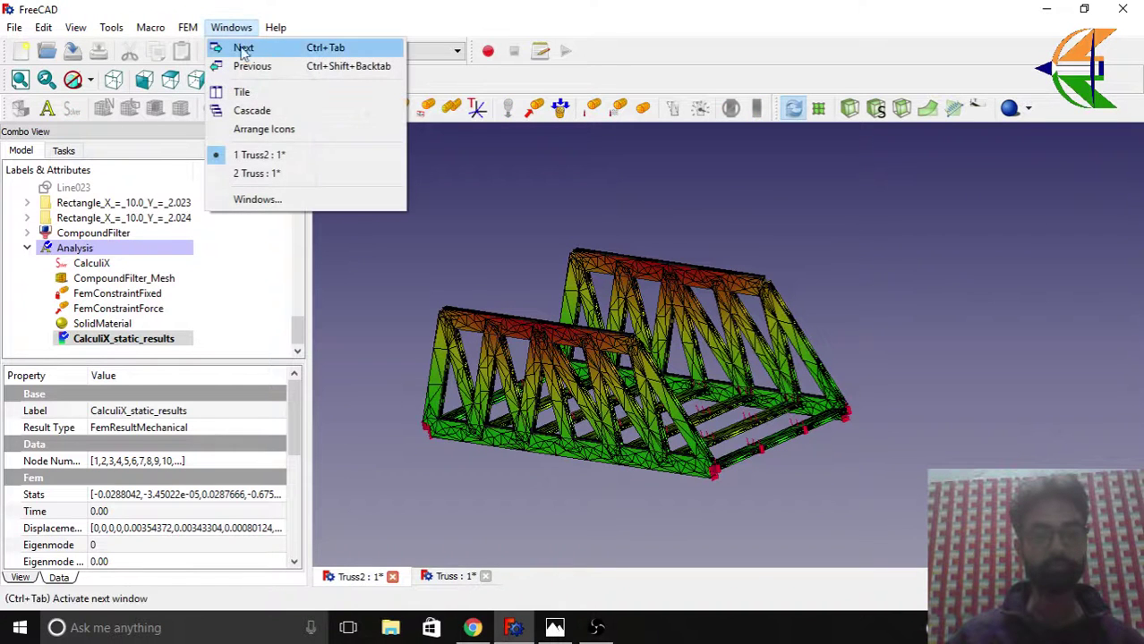
pyautogui.click(253, 93)
pyautogui.moveTo(472, 344); pyautogui.dragTo(570, 328, button='middle')
pyautogui.moveTo(837, 403); pyautogui.dragTo(910, 393, button='middle')
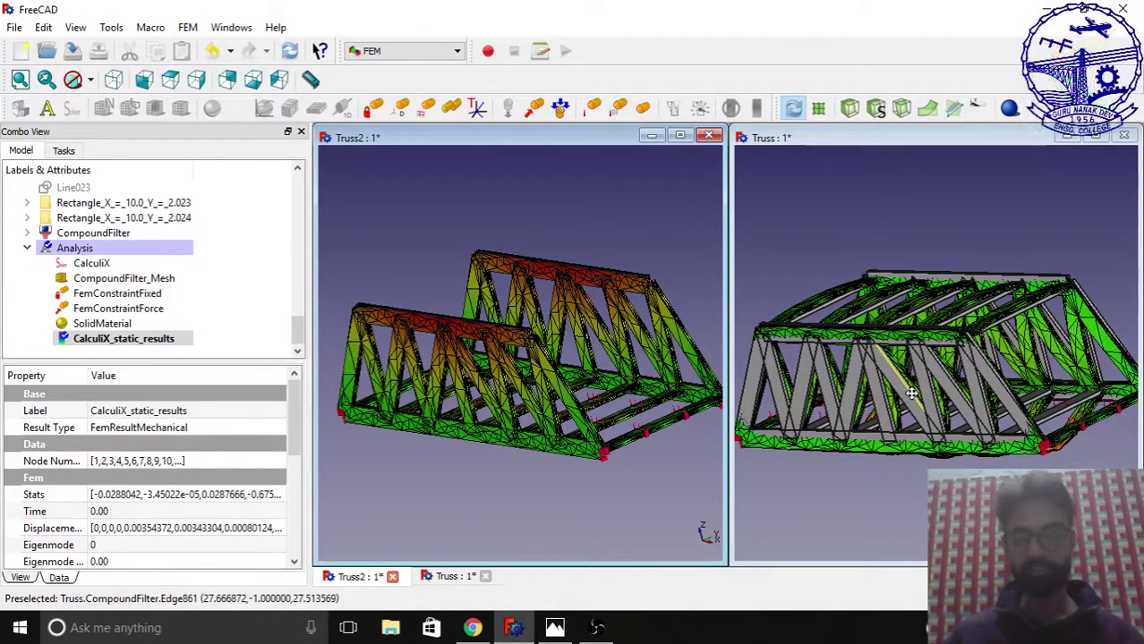